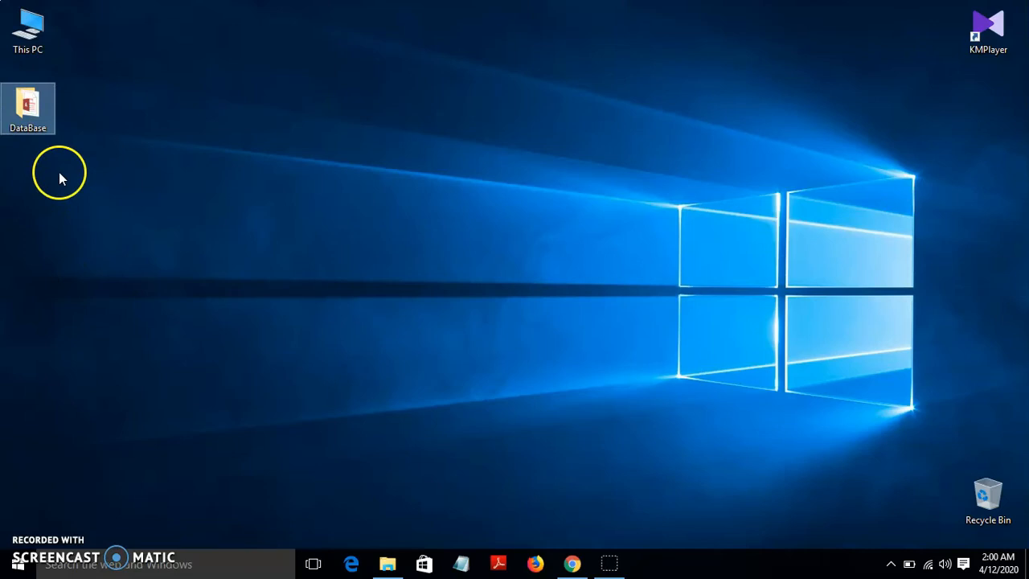
Open the 1st.accdb database from the DataBase folder on the desktop.
left_click(388, 563)
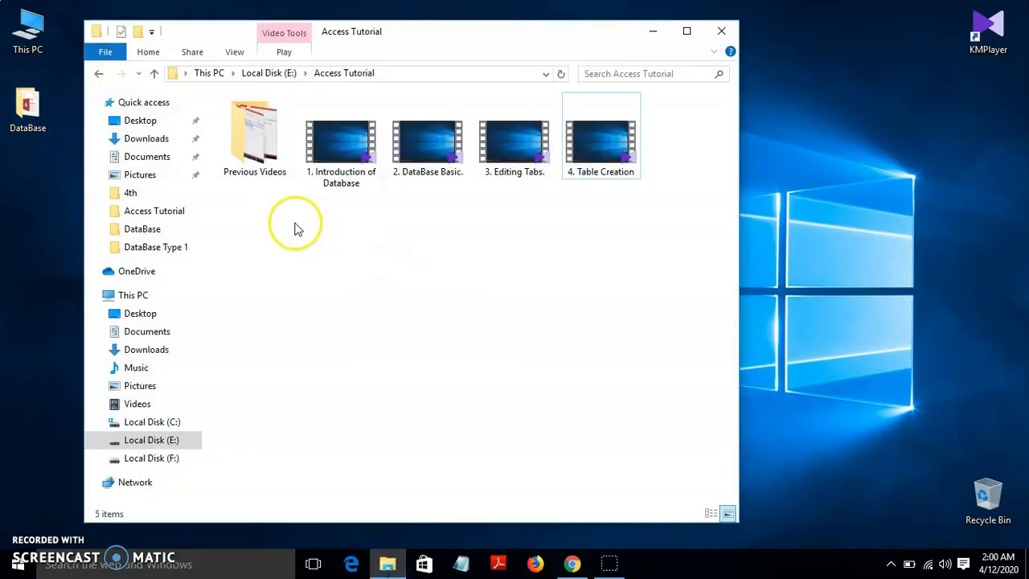
left_click(721, 31)
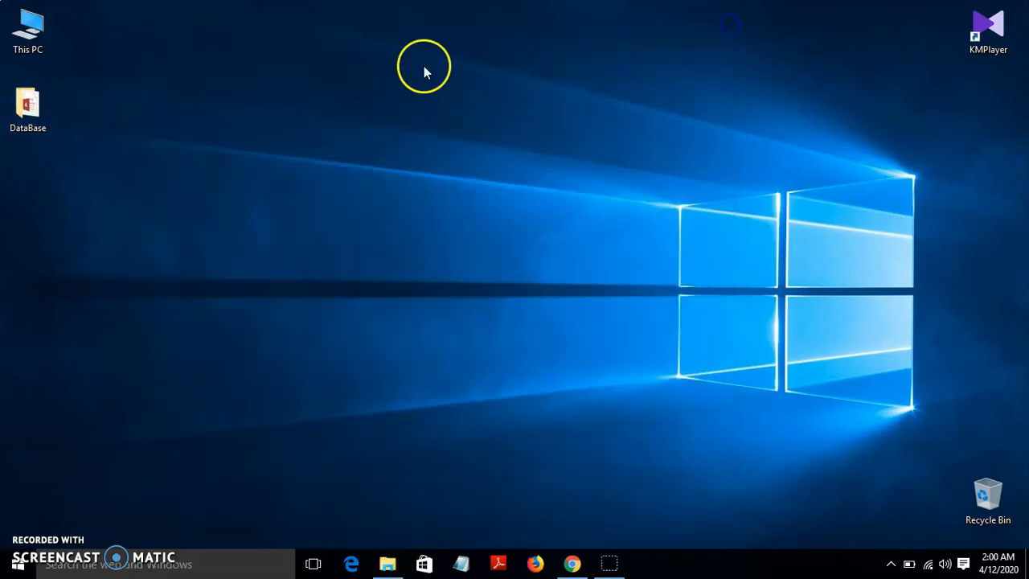
double_click(32, 108)
double_click(261, 120)
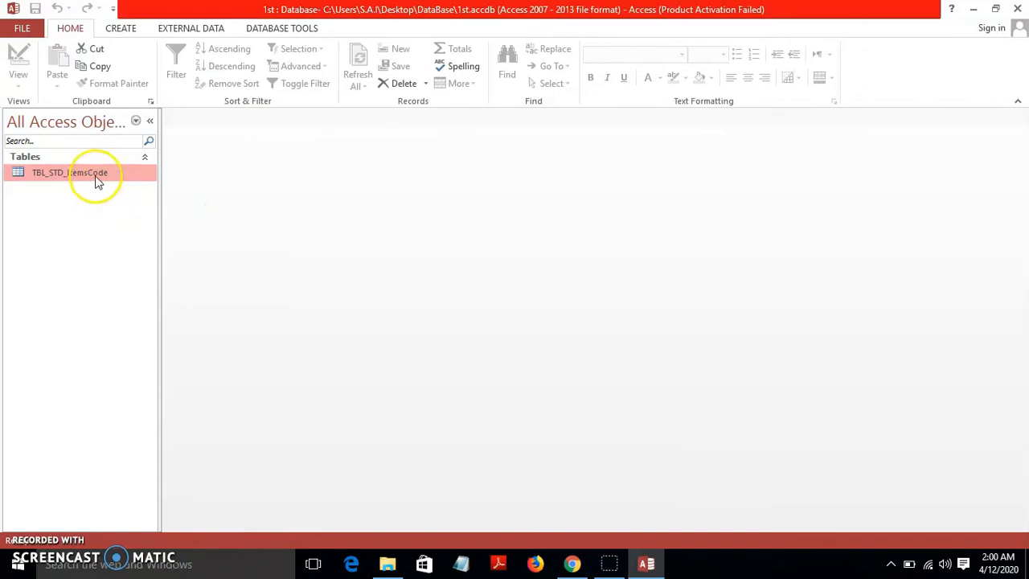
left_click(649, 429)
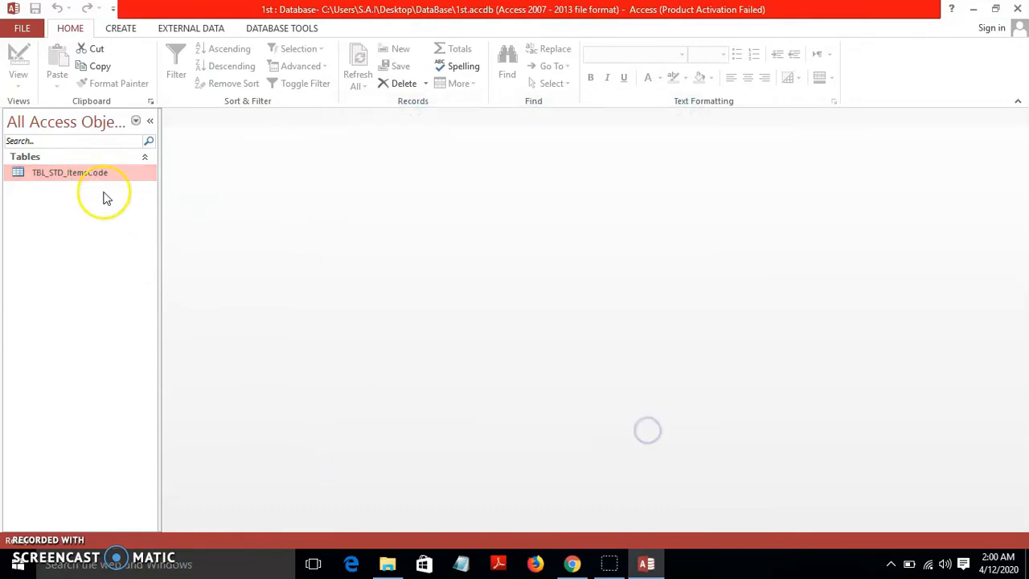
Open the TBL_STD_ItemsCode table and switch it to Design View.
double_click(84, 175)
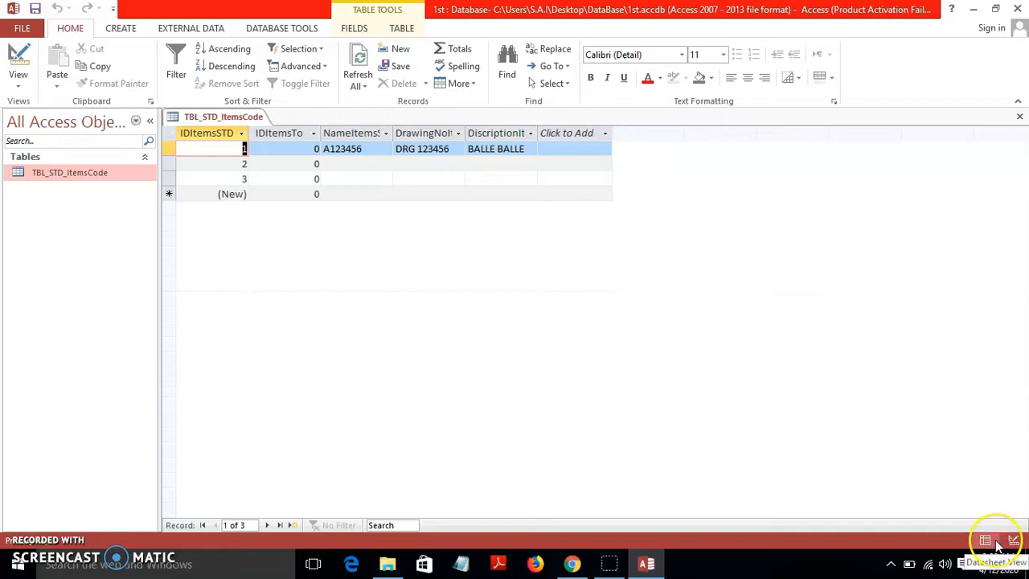
left_click(18, 63)
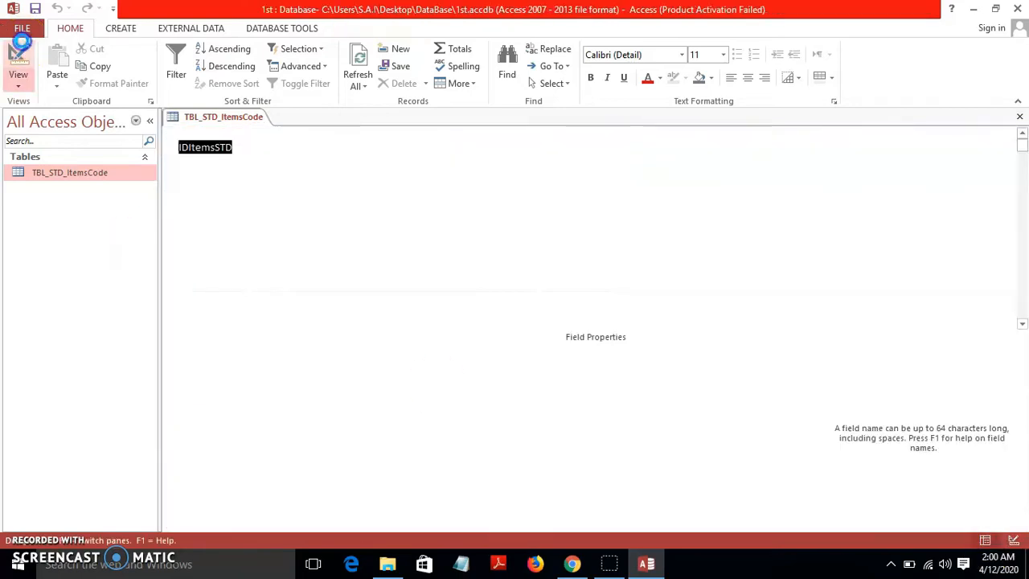
Examine the data types available for a new field in the first empty row below DiscriptionItemsSTD.
left_click(310, 220)
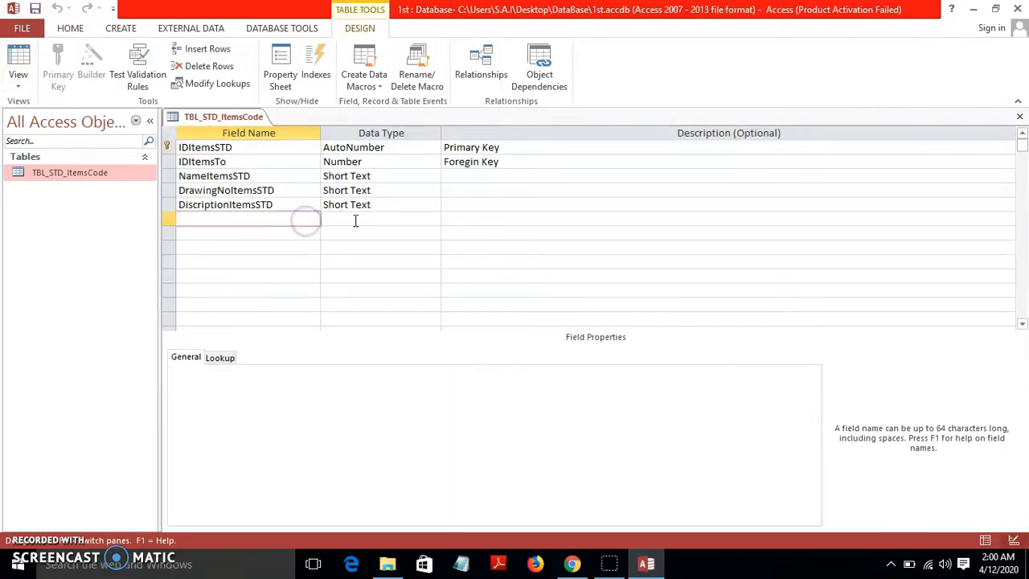
left_click(356, 218)
left_click(433, 218)
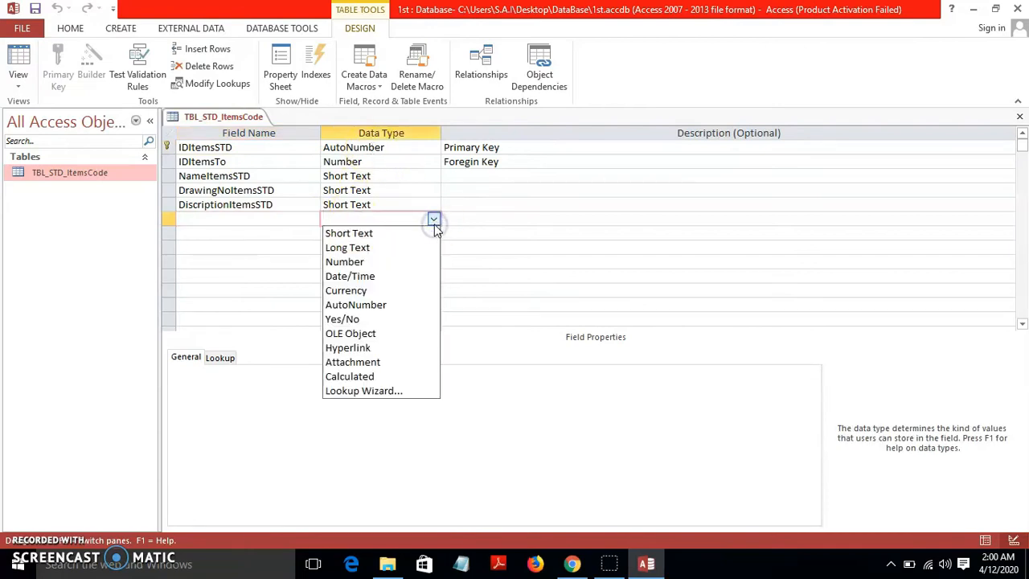
left_click(386, 249)
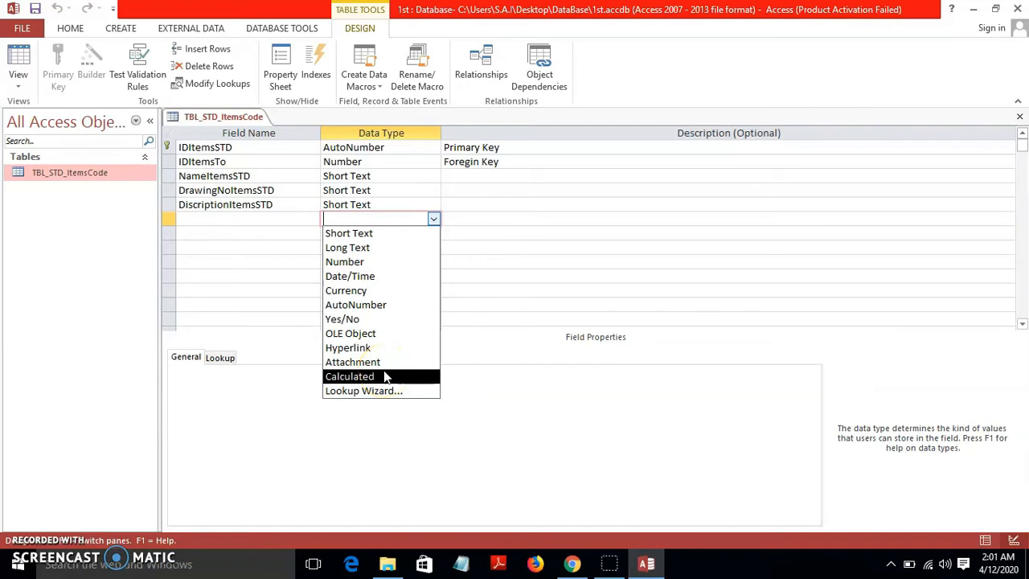
left_click(361, 262)
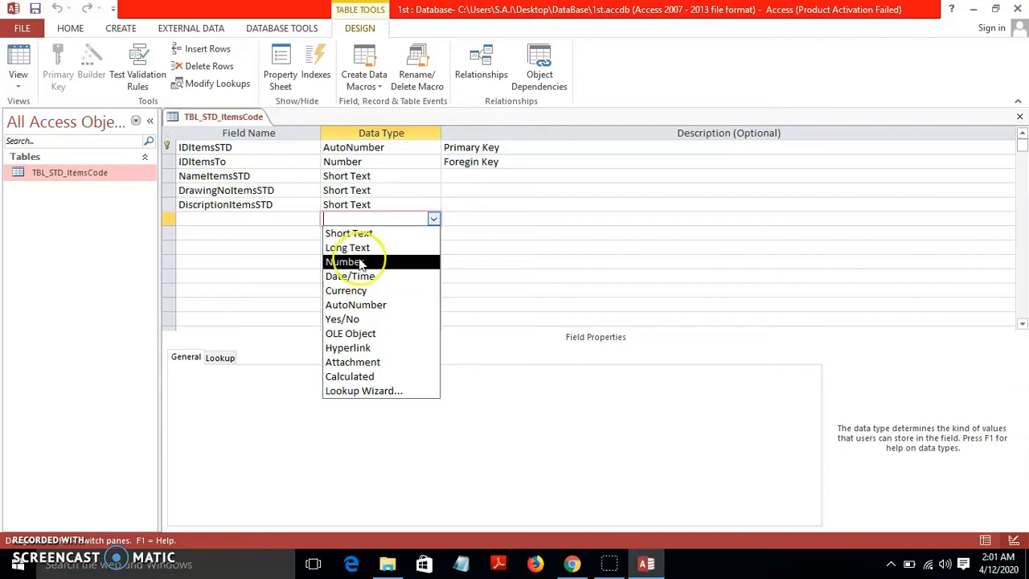
right_click(218, 218)
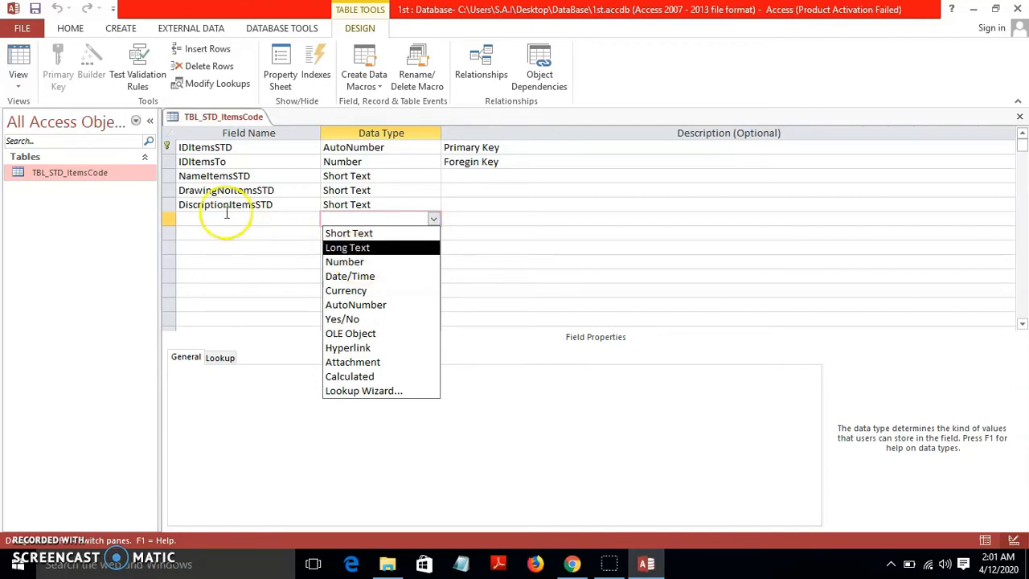
left_click(207, 241)
Add a Quantity field with the Number data type below DiscriptionItemsSTD, and a Rate field in the row under it.
left_click(206, 222)
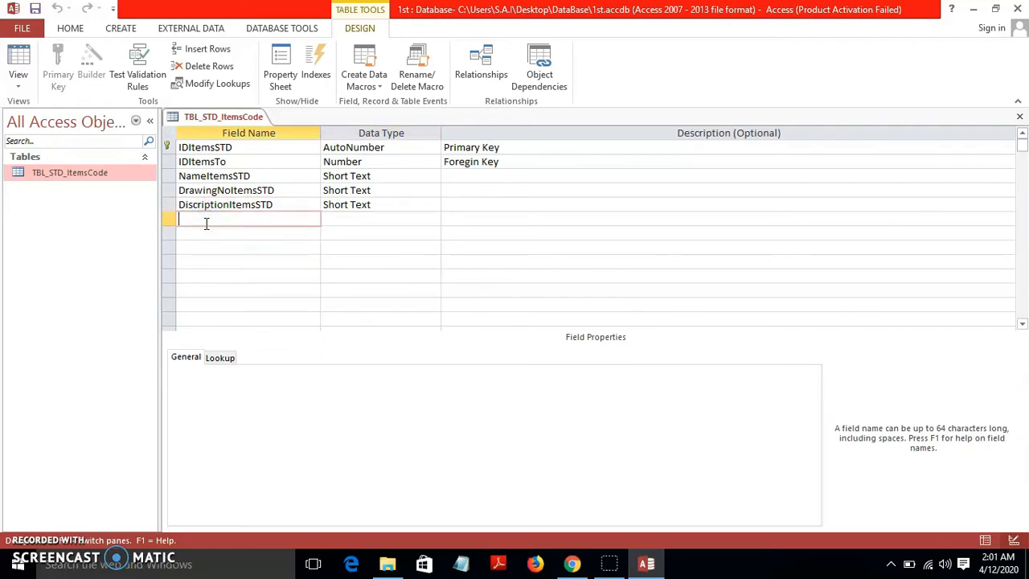
type("Amou")
left_click(431, 218)
left_click(435, 219)
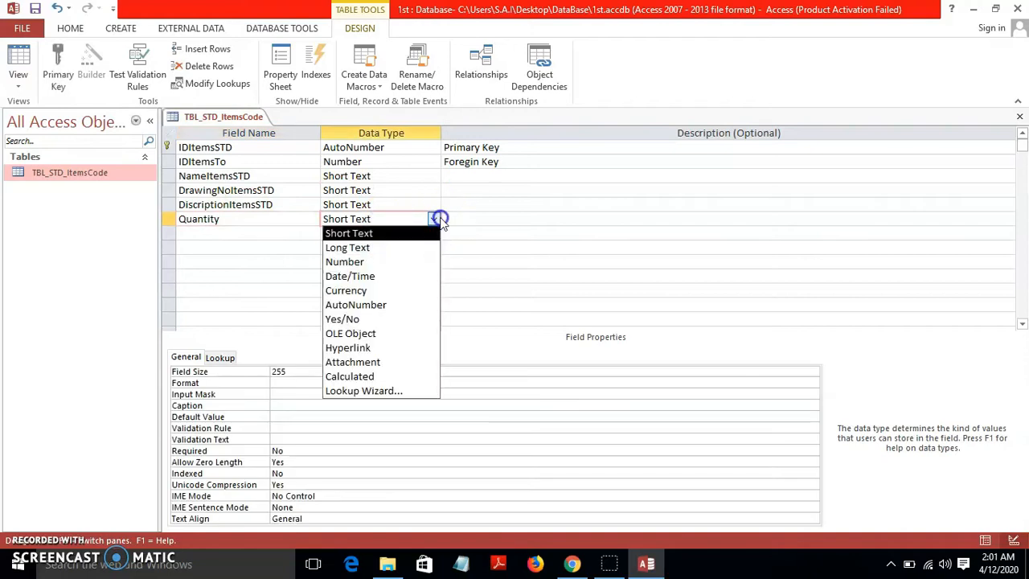
left_click(413, 261)
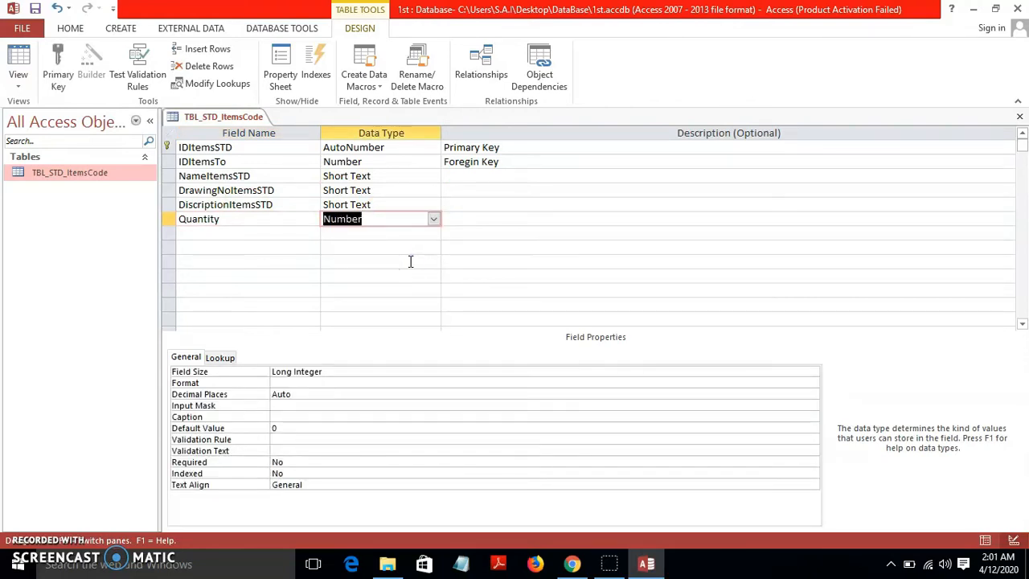
left_click(243, 233)
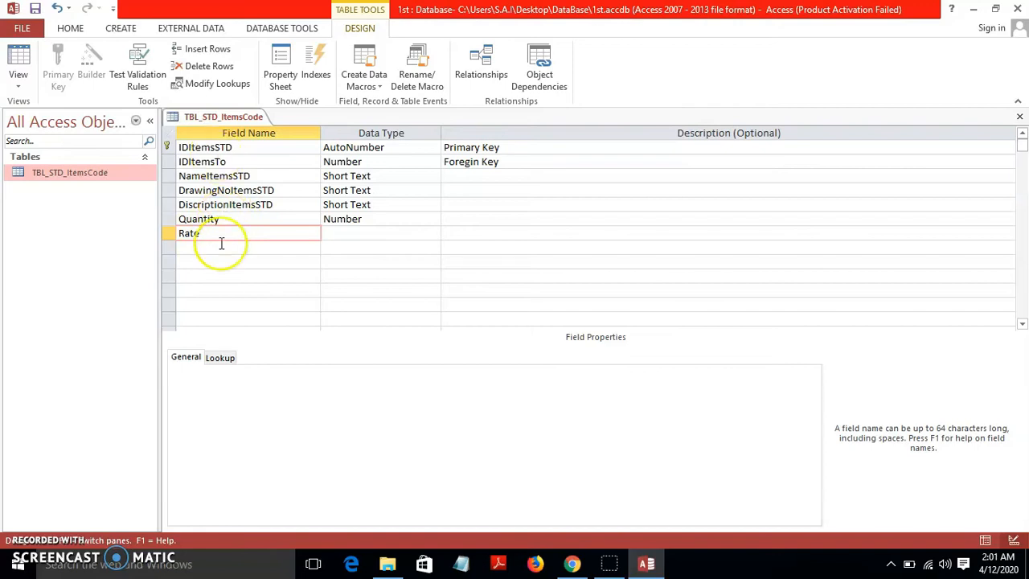
left_click(229, 245)
Copy ItemsSTD from the first field's name and append it to the Quantity and Rate field names.
left_click_drag(235, 147, 188, 147)
key("ctrl+c")
left_click(231, 222)
key("ctrl+v")
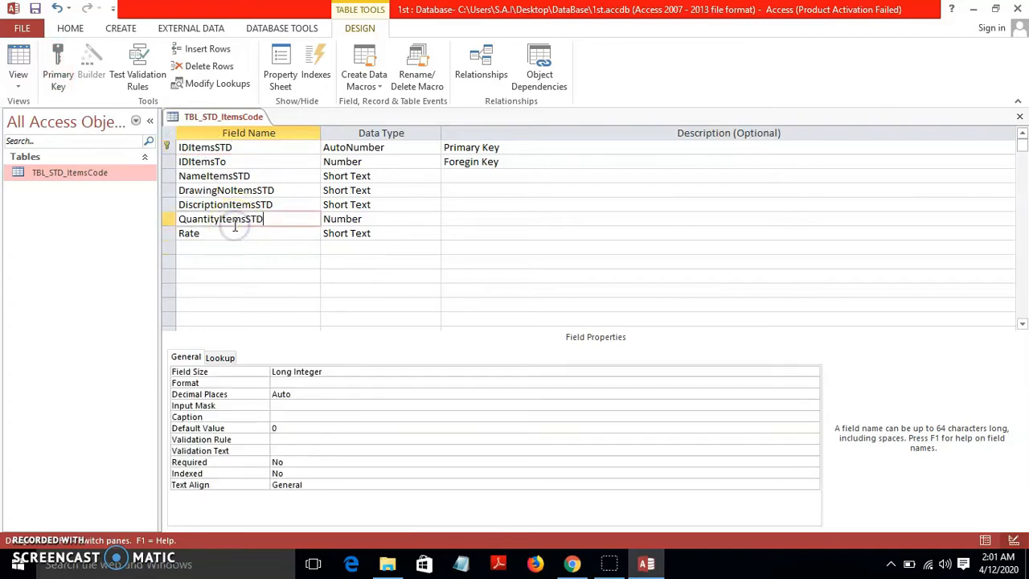
left_click(218, 232)
key("ctrl+v")
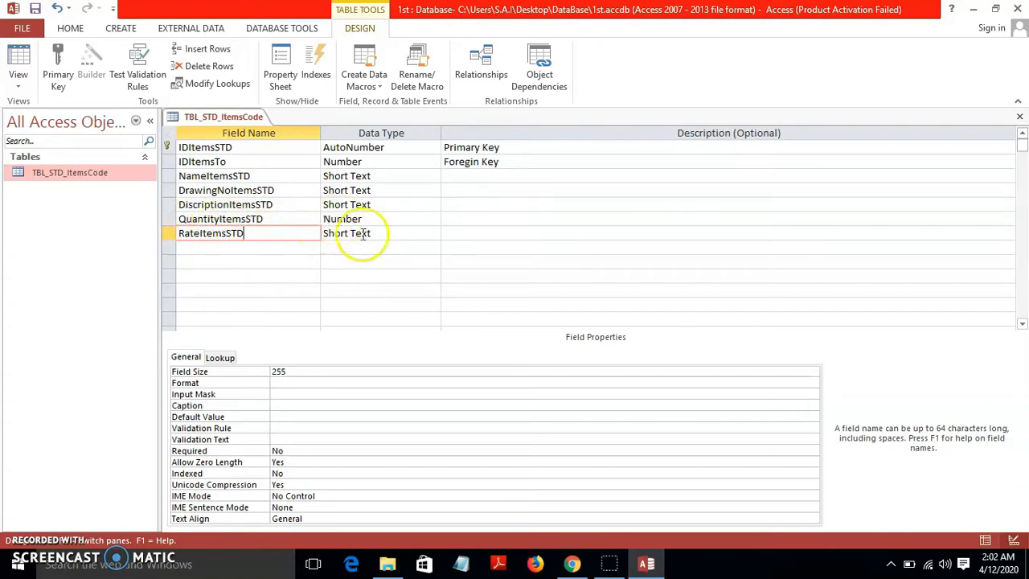
Enter Accounting as the description of QuantityItemsSTD and set the data type of RateItemsSTD to Currency.
left_click(473, 219)
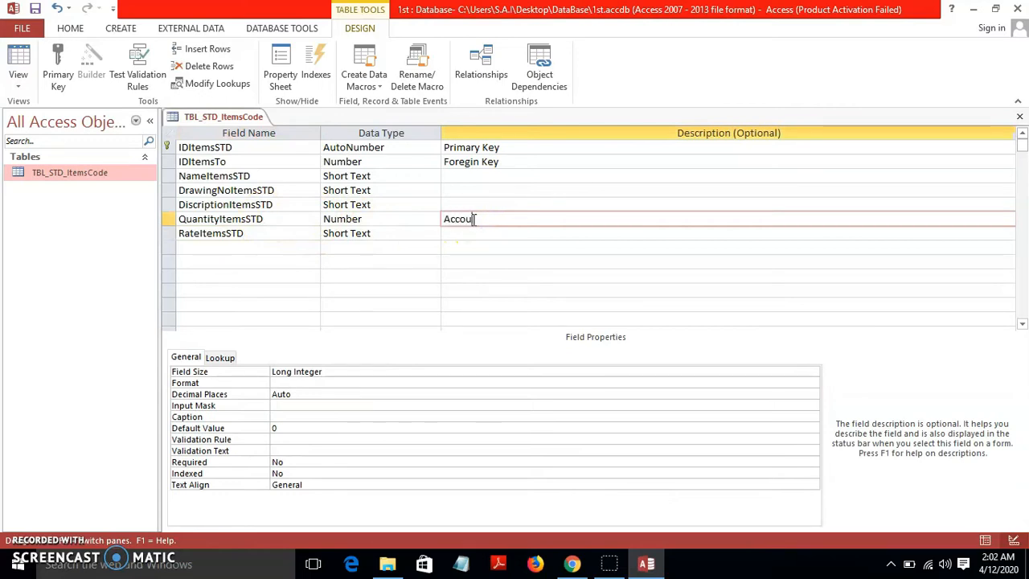
left_click(464, 236)
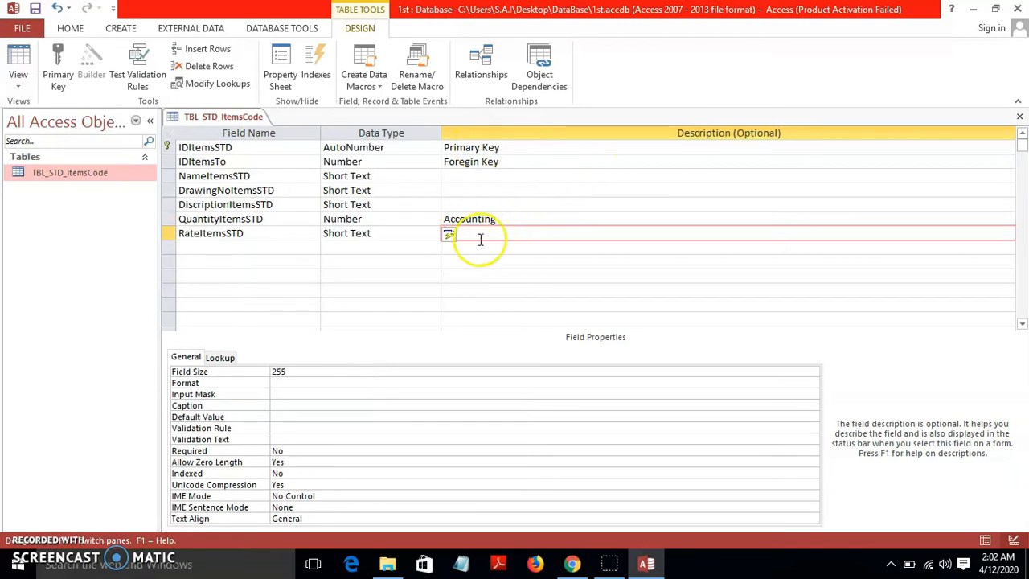
left_click(415, 236)
left_click(433, 234)
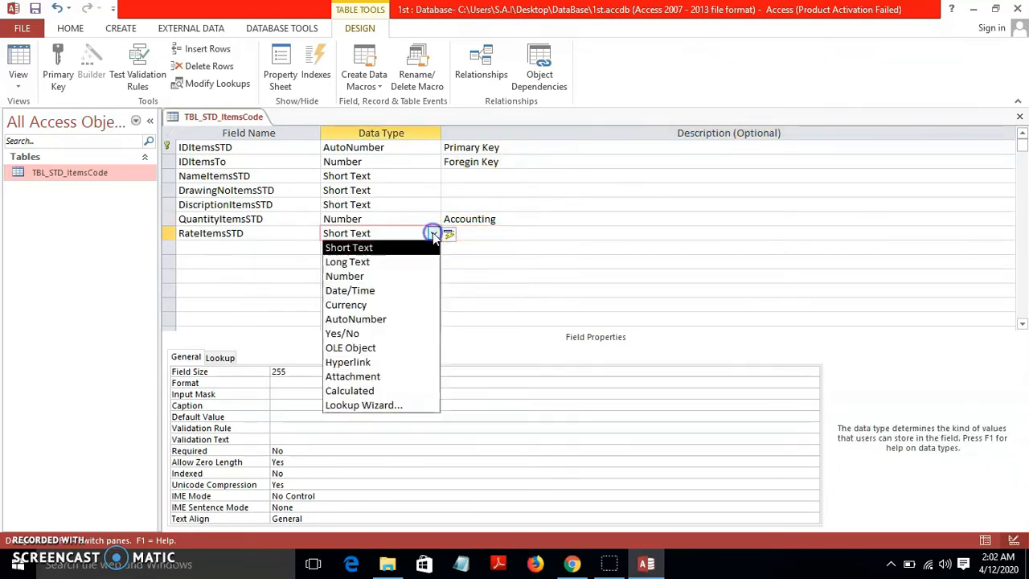
left_click(381, 306)
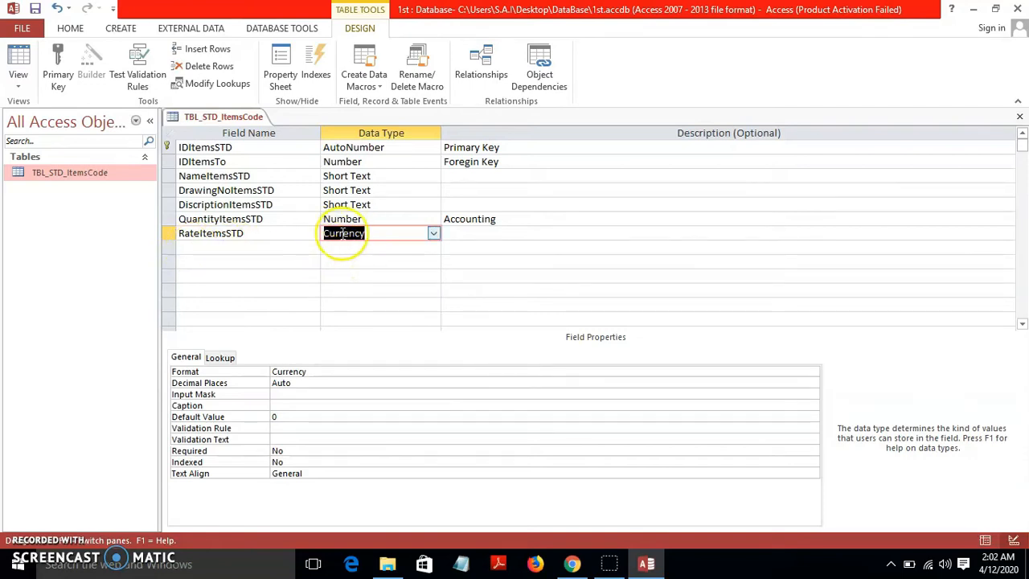
Switch to Chrome, search Google for rupee in a new tab, and copy the ₹ symbol from the Indian rupee information.
left_click(306, 371)
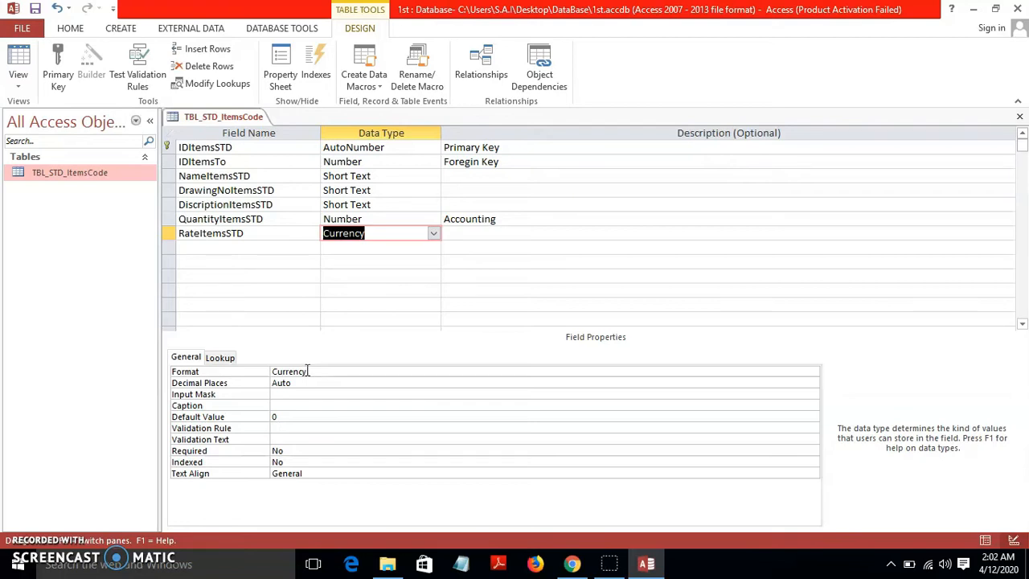
left_click(571, 563)
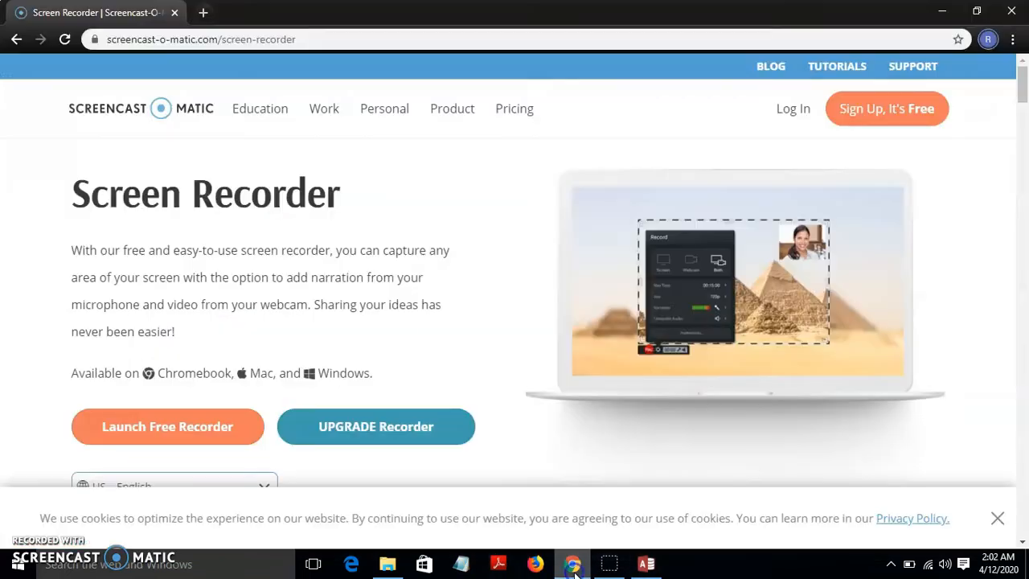
left_click(202, 12)
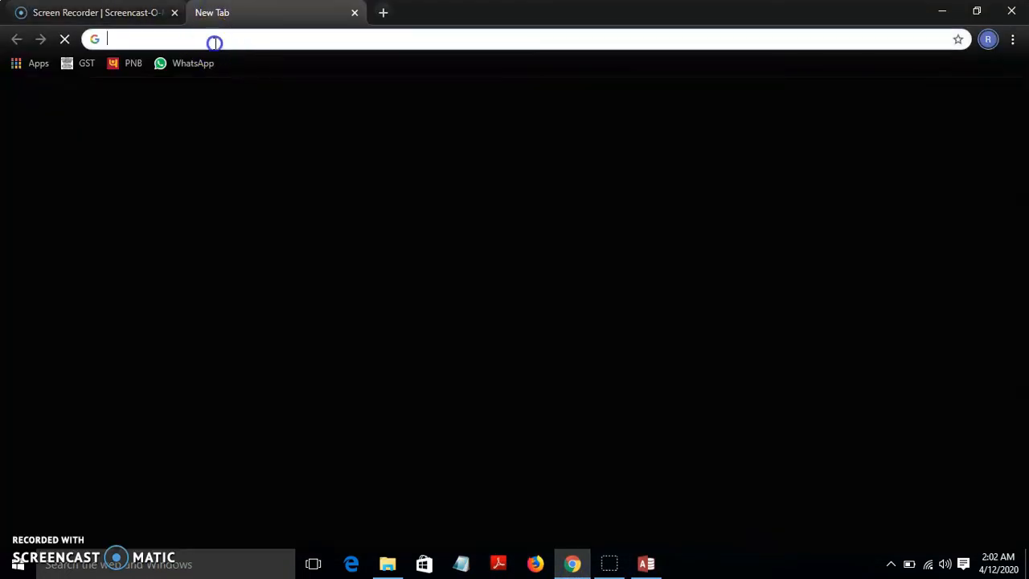
type("rupee")
key("Return")
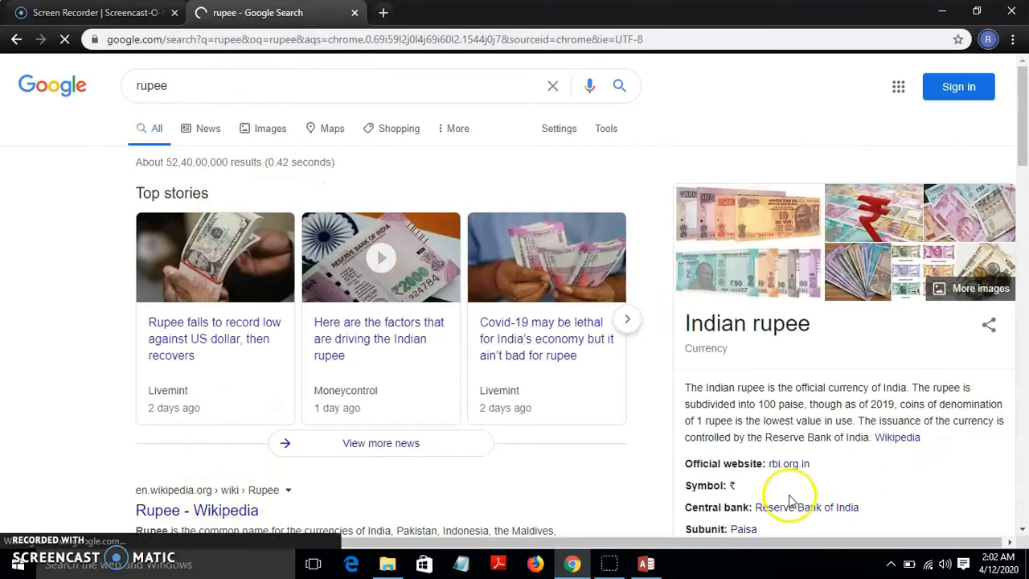
double_click(730, 485)
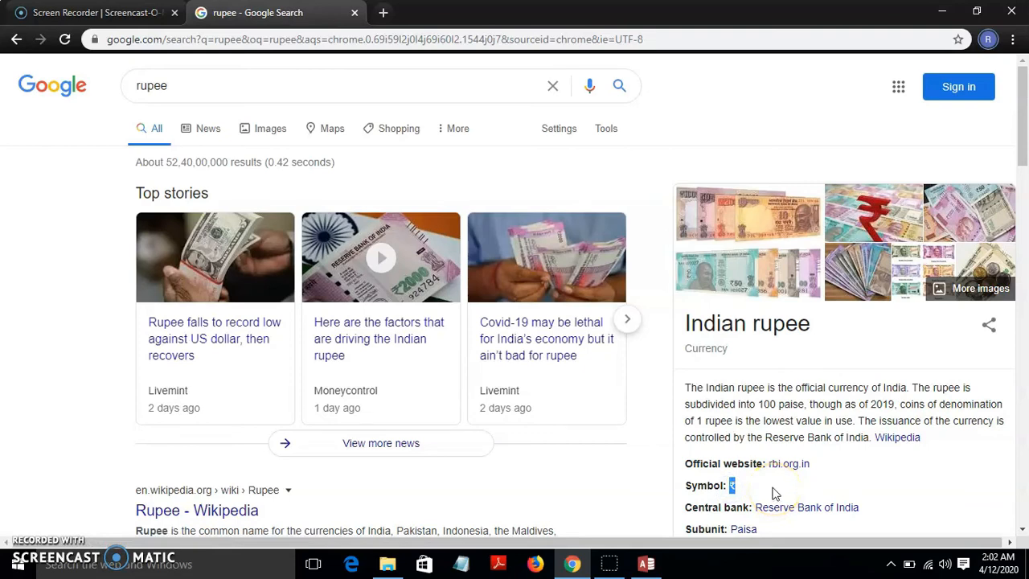
left_click(942, 13)
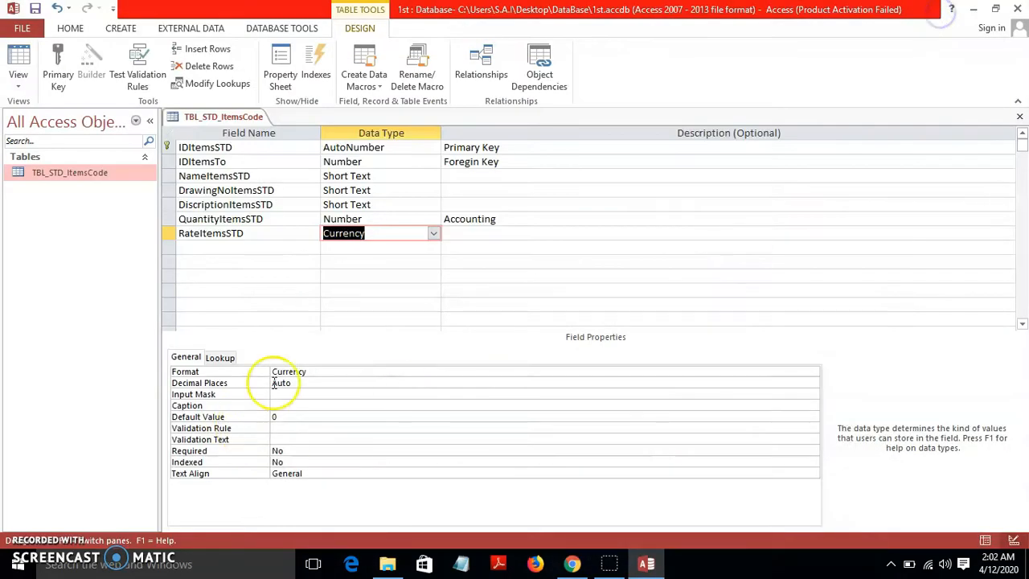
Try to replace the Format property of RateItemsSTD with the custom format ₹#,###.
left_click(277, 372)
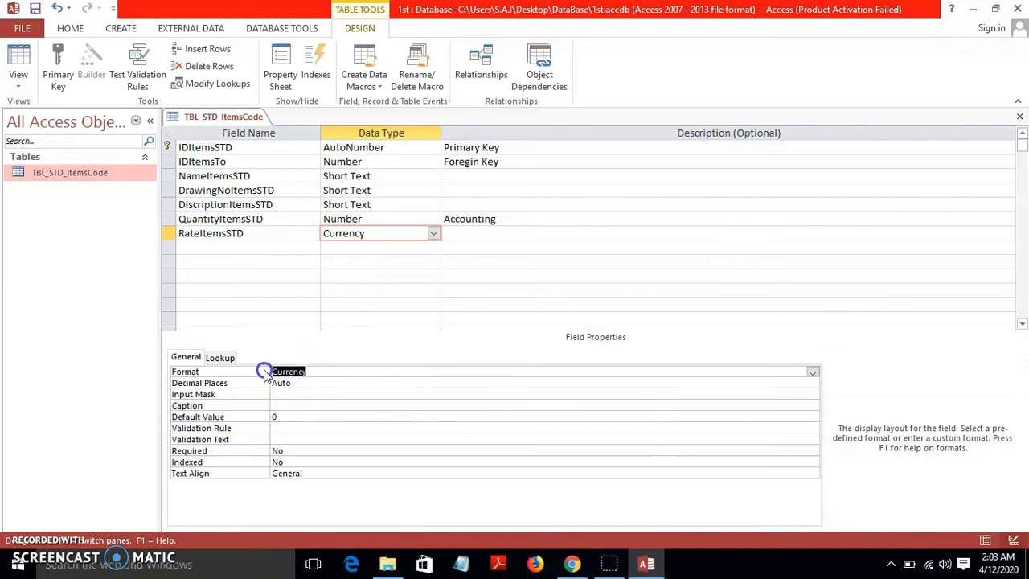
key("ctrl+v")
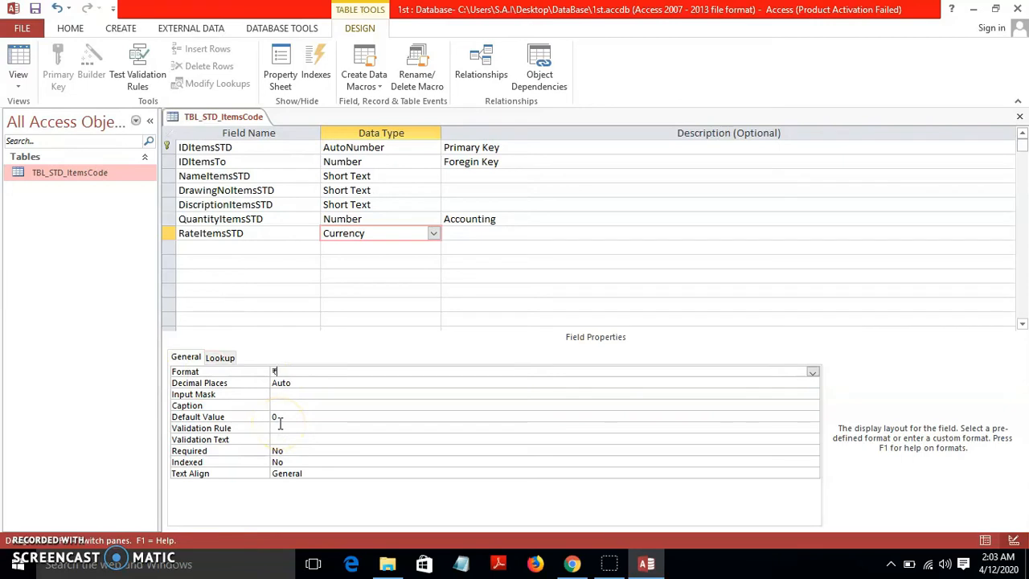
type("#,###")
left_click(290, 394)
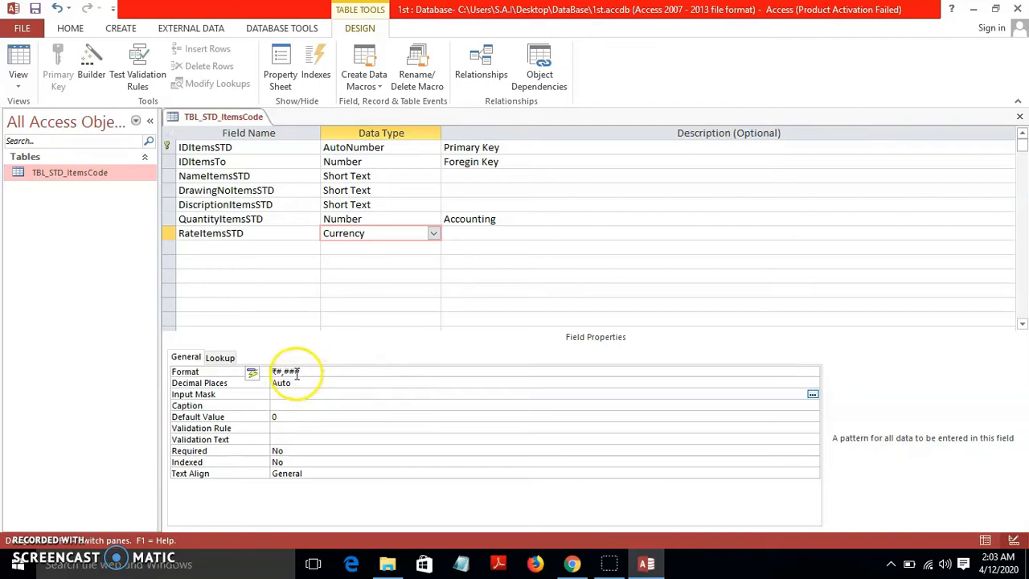
left_click(300, 373)
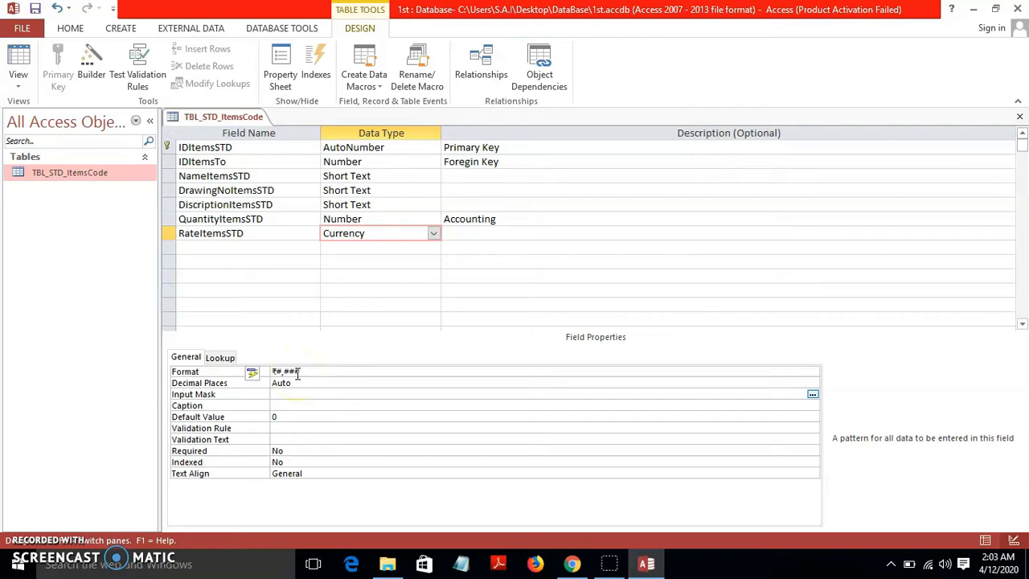
Save the table design and switch TBL_STD_ItemsCode to Datasheet View.
left_click(35, 10)
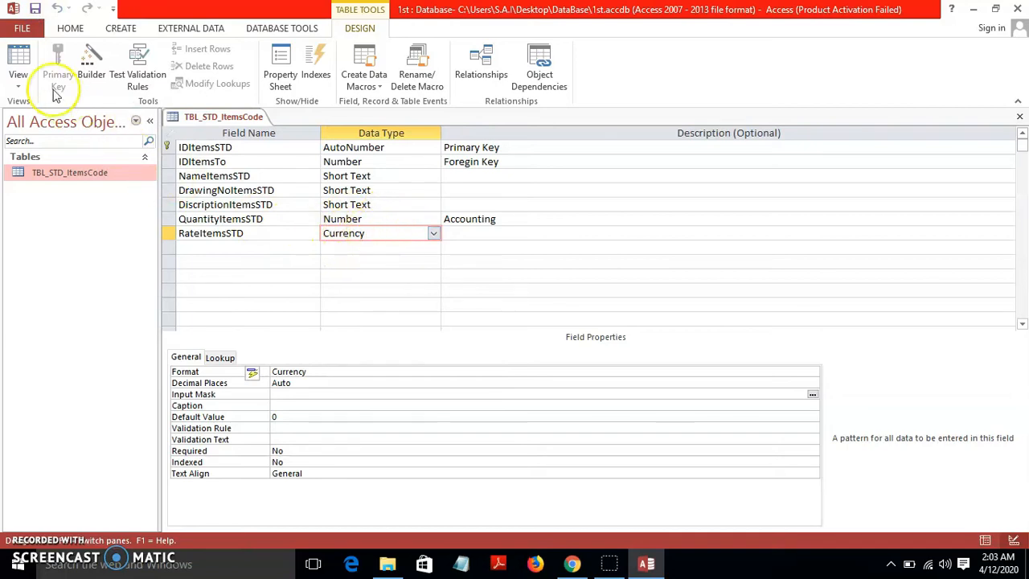
left_click(16, 56)
Try the text asd as the first record's QuantityItemsSTD value and replace it with 123.
left_click(568, 145)
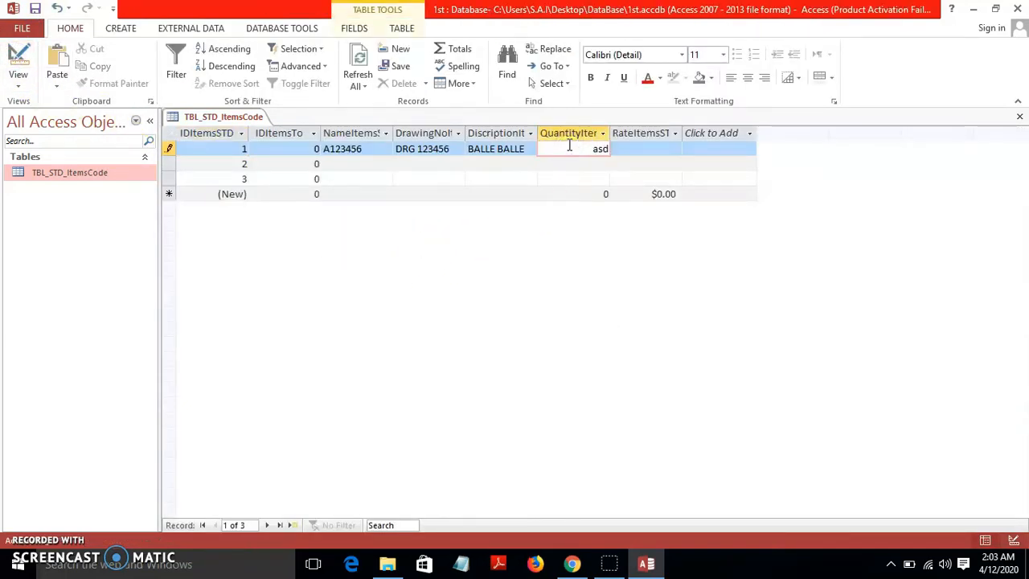
left_click(624, 169)
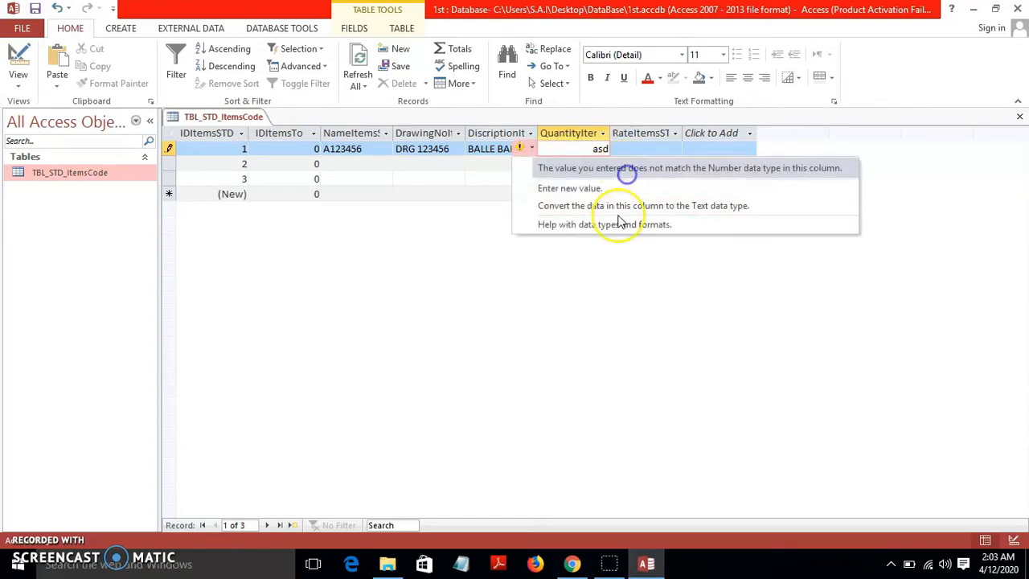
left_click(571, 300)
key("BackSpace")
key("BackSpace")
key("BackSpace")
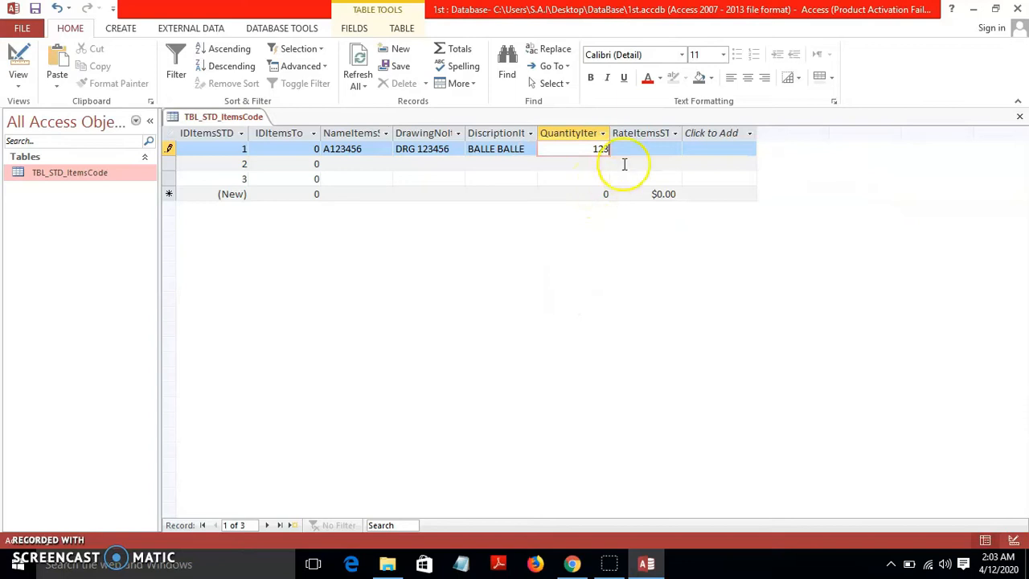
Enter 123 as the first record's RateItemsSTD value.
left_click(622, 167)
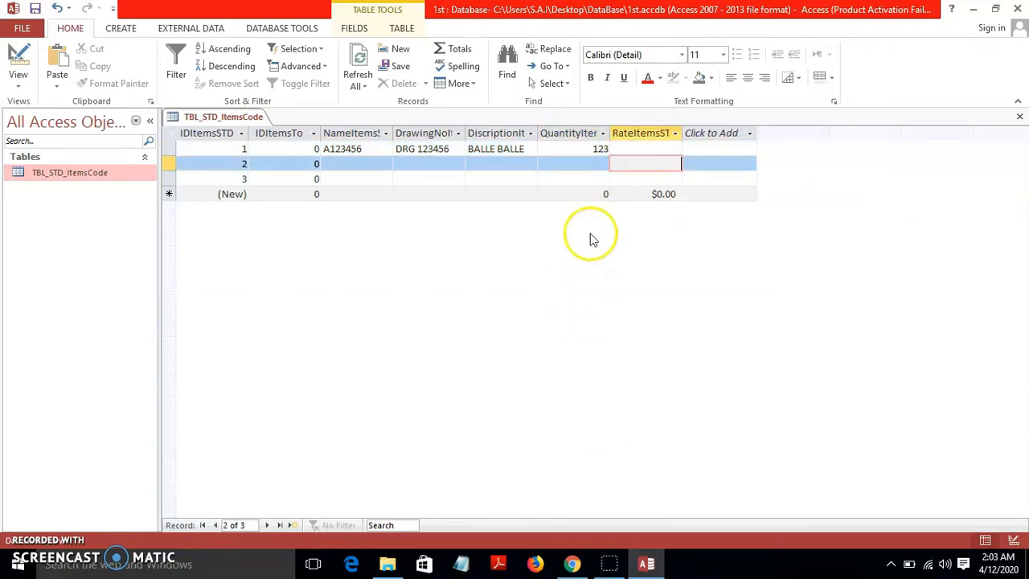
left_click(661, 151)
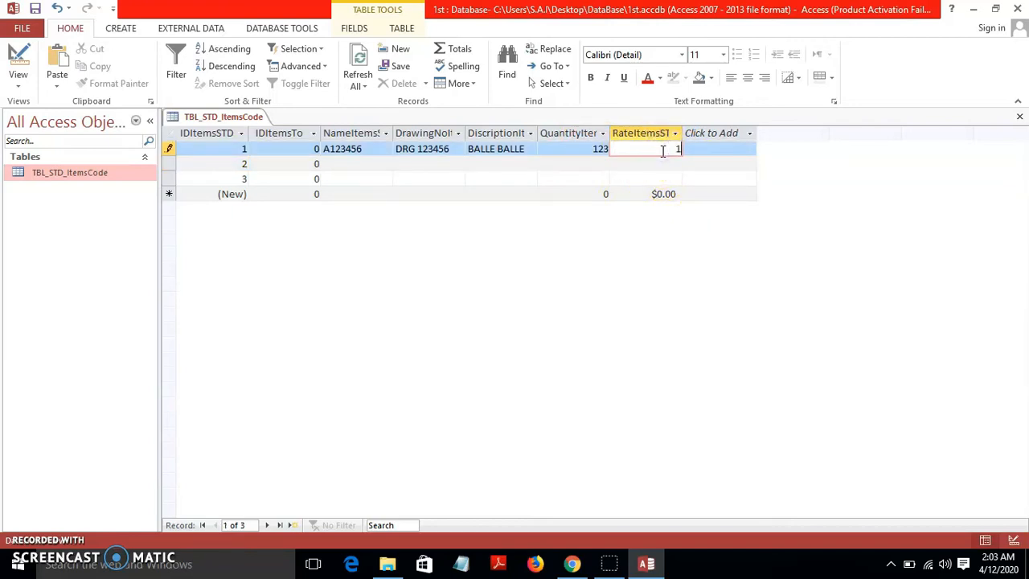
left_click(663, 165)
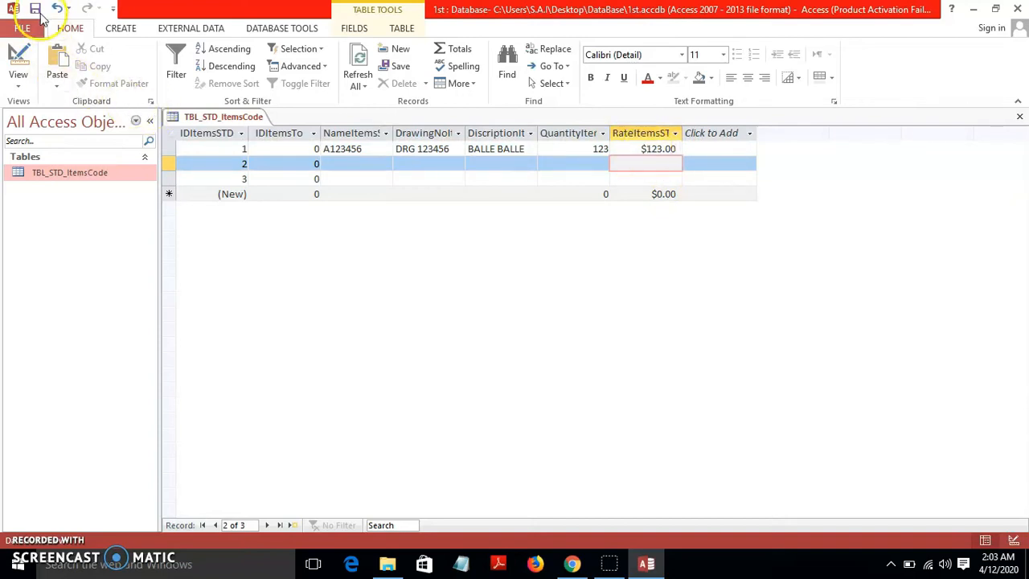
In Design View, replace the Format property of RateItemsSTD with ₹#,### and save the table design.
left_click(20, 53)
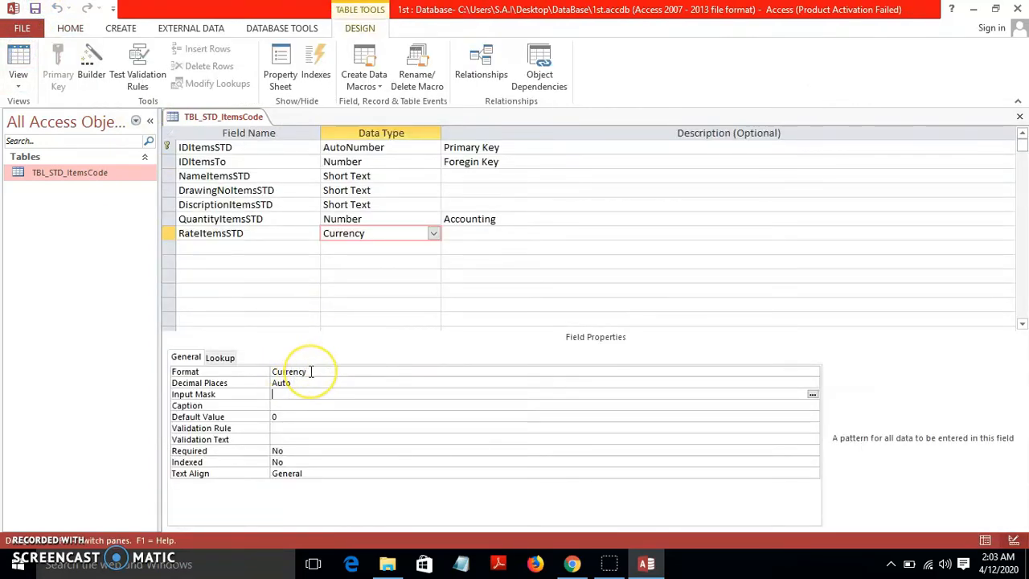
left_click(269, 371)
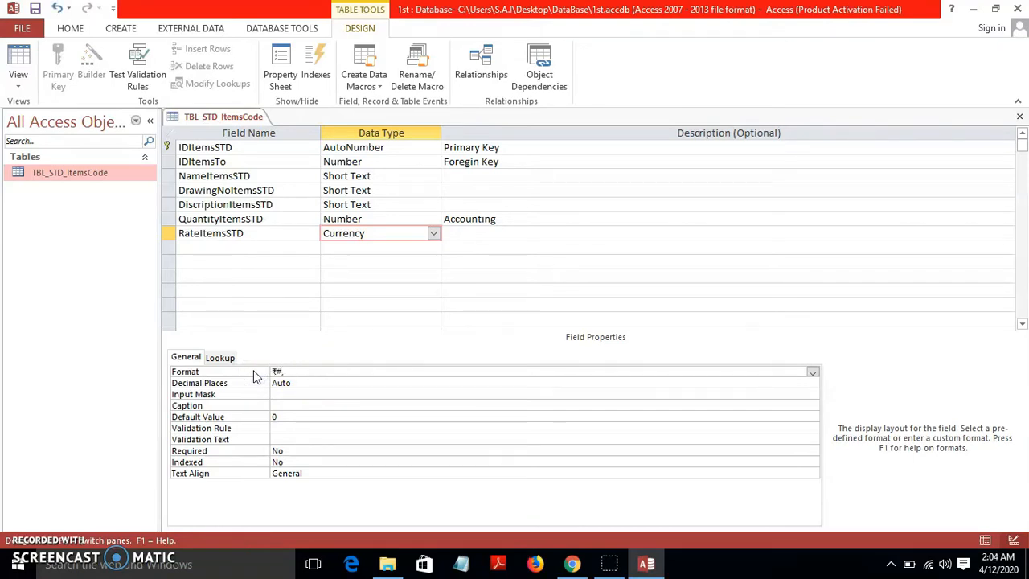
type("₹#,###")
left_click(321, 393)
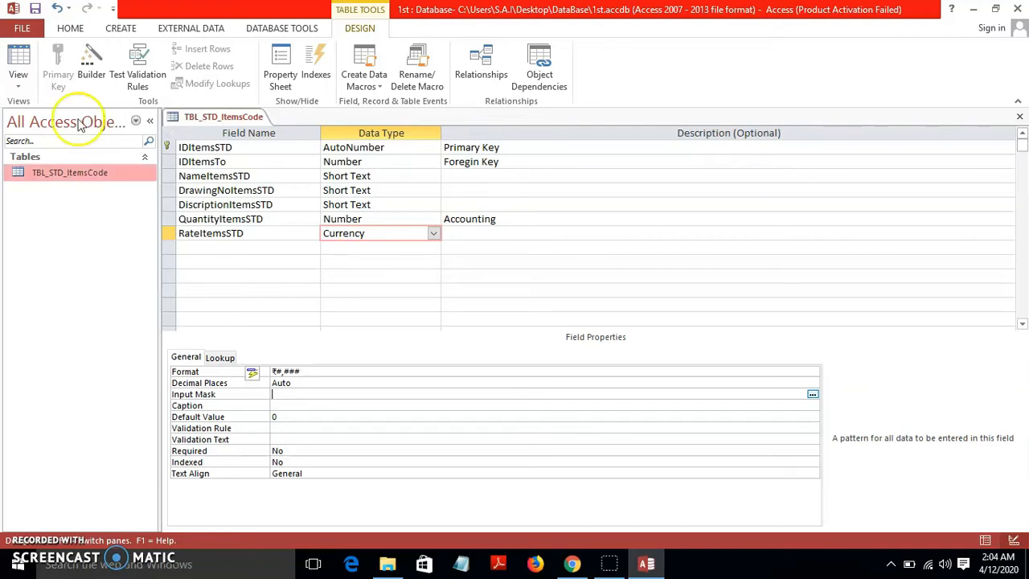
left_click(35, 9)
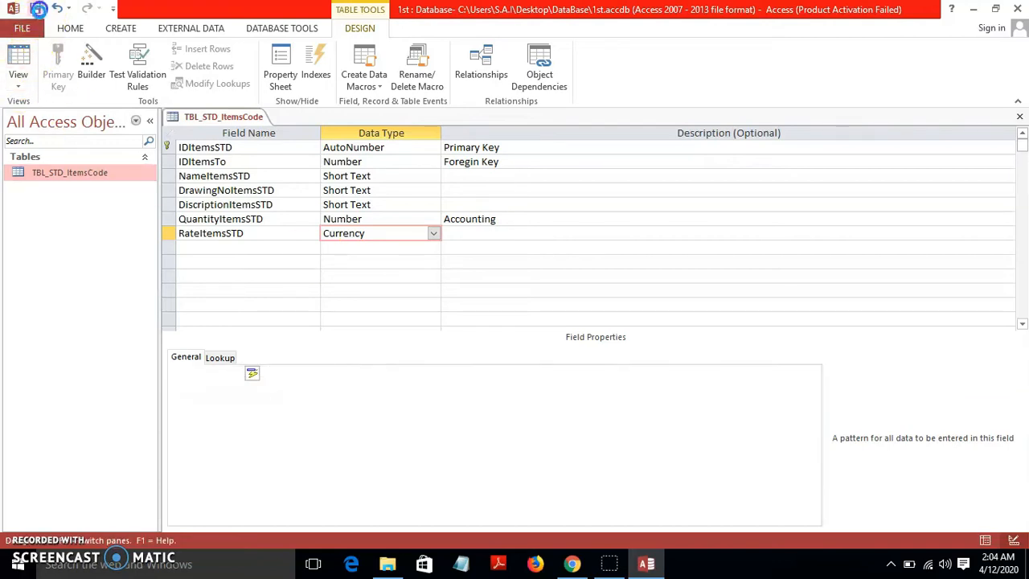
Add a field named Valid with the Yes/No data type below RateItemsSTD.
left_click(287, 249)
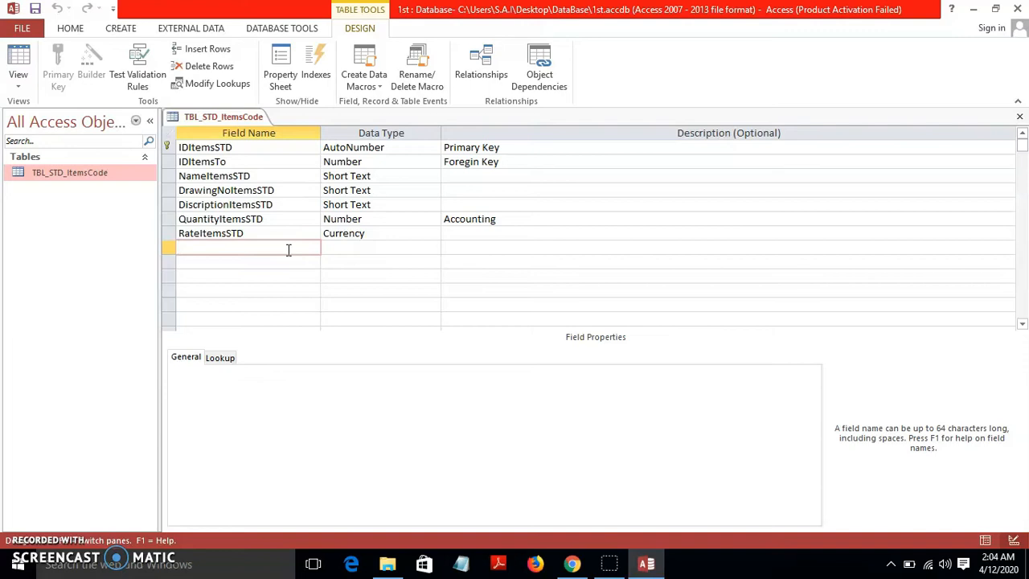
left_click(333, 248)
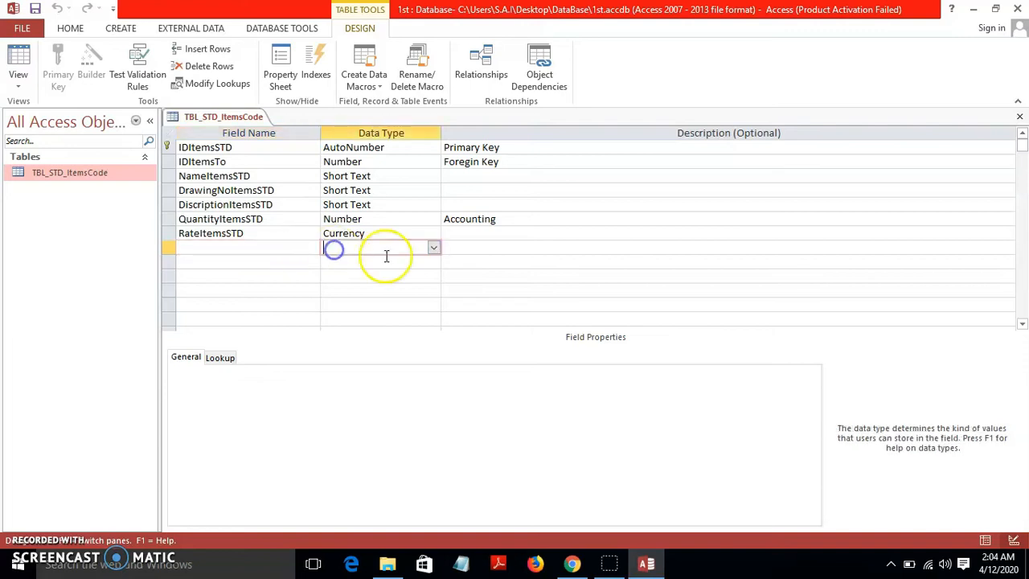
left_click(434, 249)
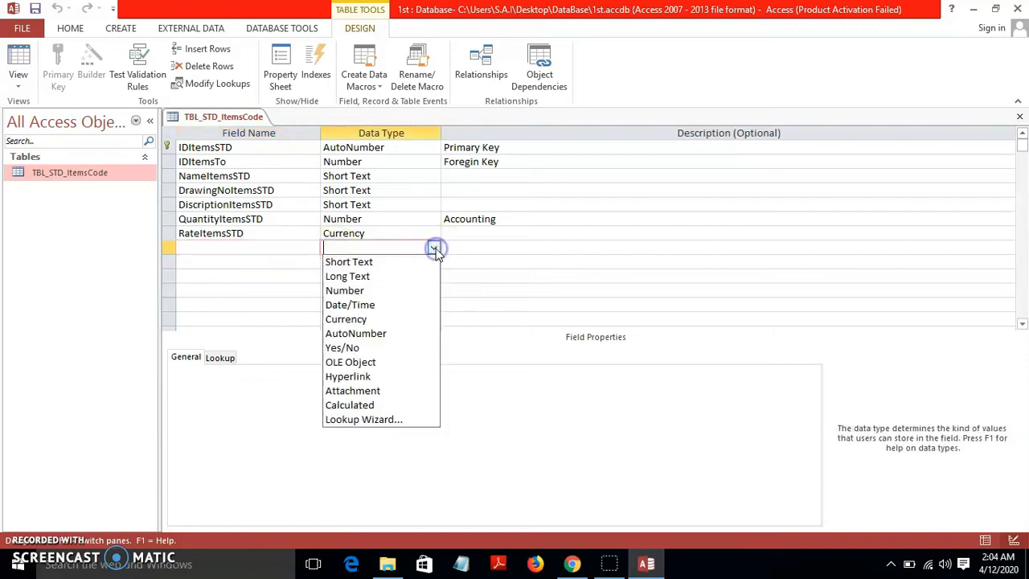
left_click(402, 347)
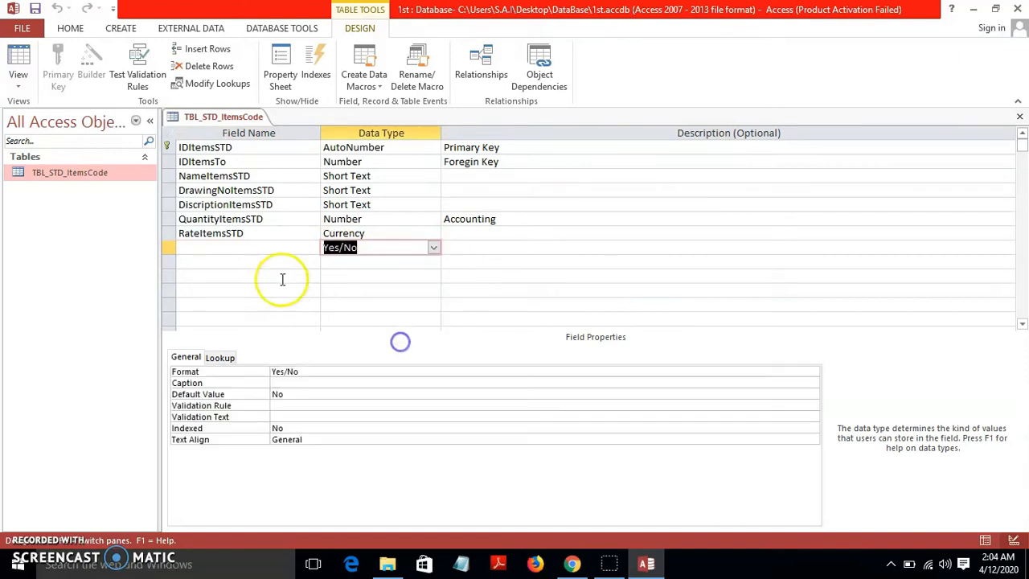
left_click(239, 249)
type("Valid")
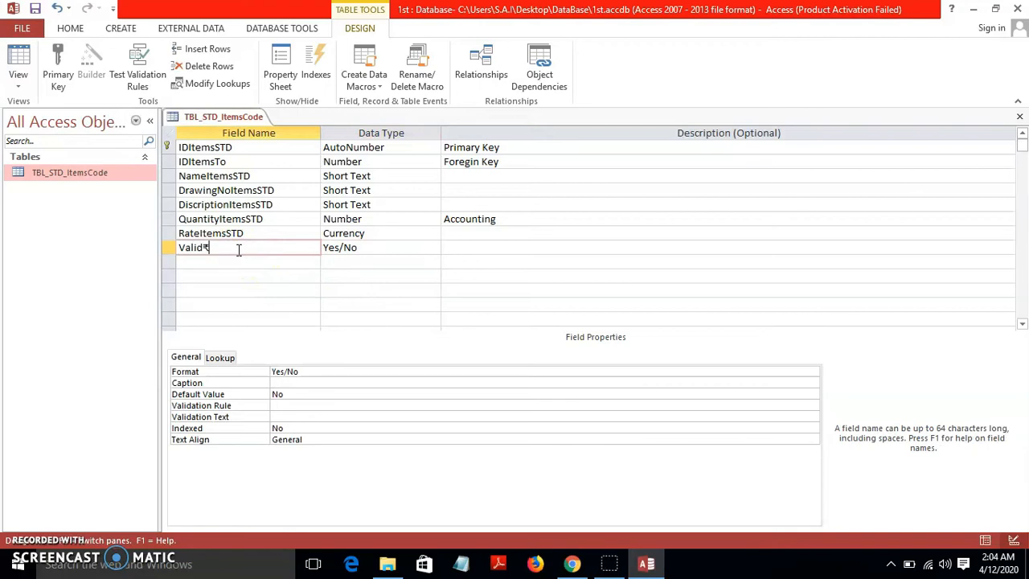
Copy the ItemsSTD suffix from the IDItemsSTD field name and append it to the Valid field name.
left_click_drag(243, 147, 190, 148)
key("ctrl+c")
left_click(236, 159)
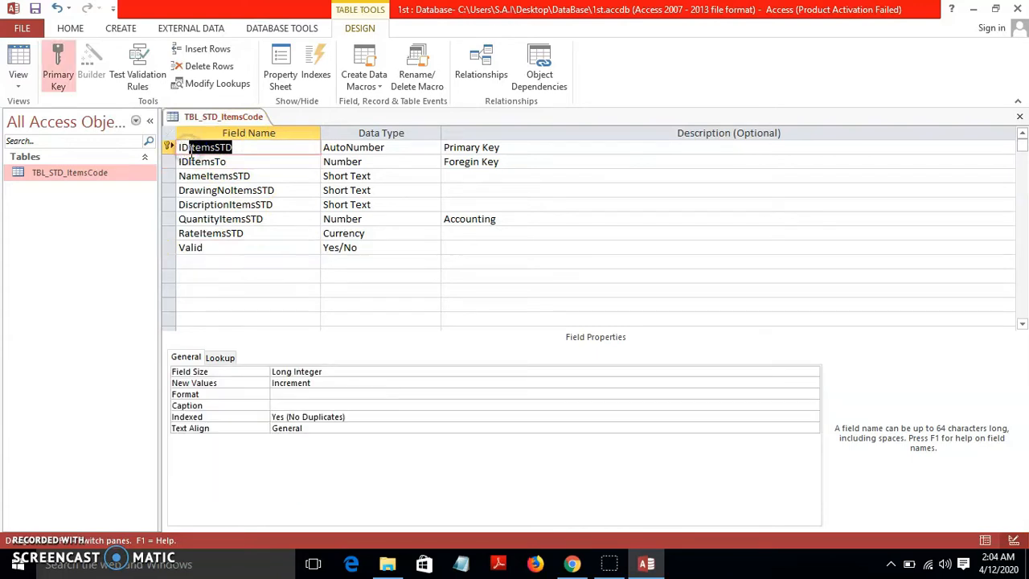
left_click(229, 248)
key("ctrl+v")
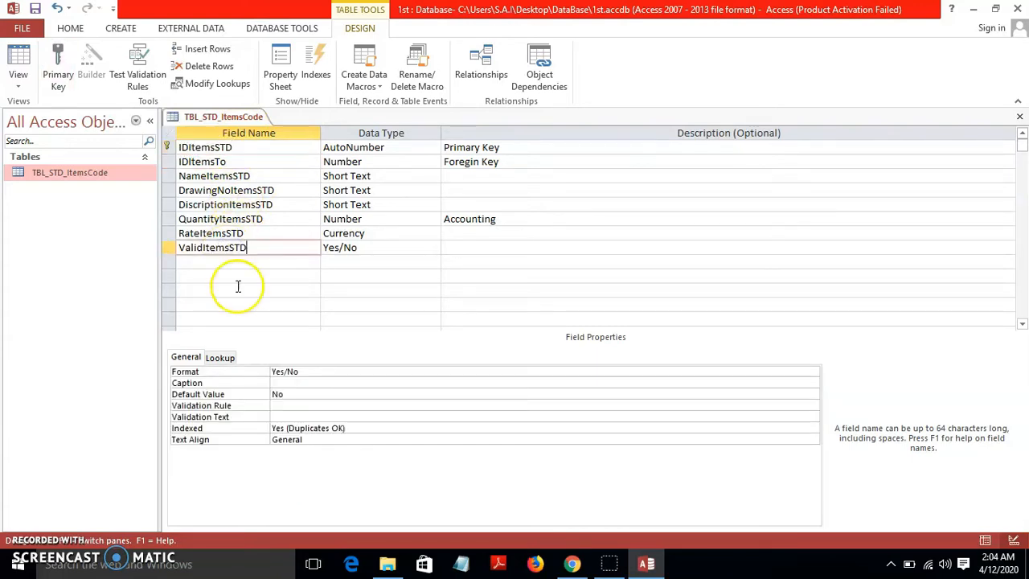
Save the table design and check ValidItemsSTD for records 1 and 3 in Datasheet View.
left_click(348, 263)
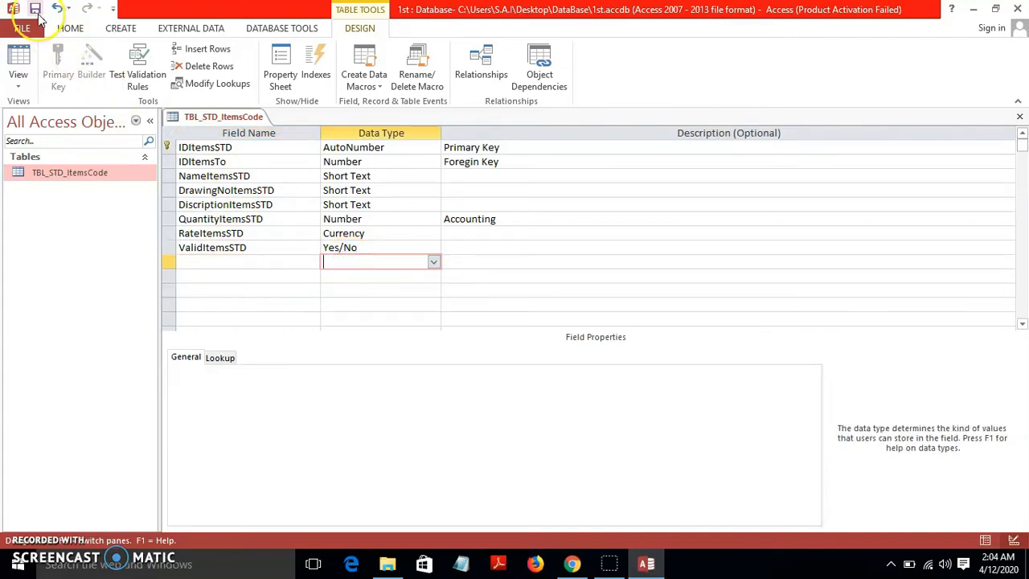
left_click(337, 233)
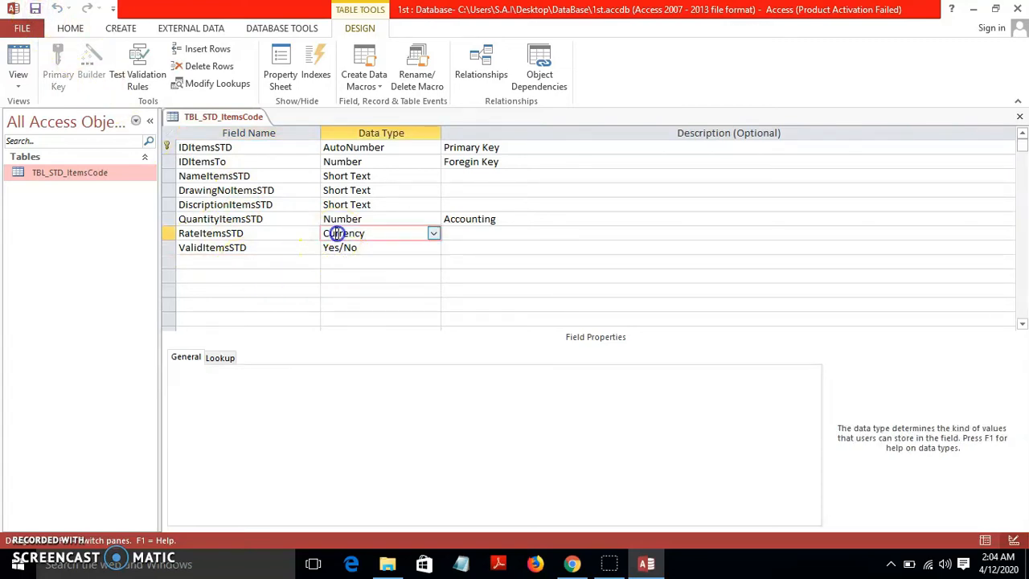
left_click(19, 52)
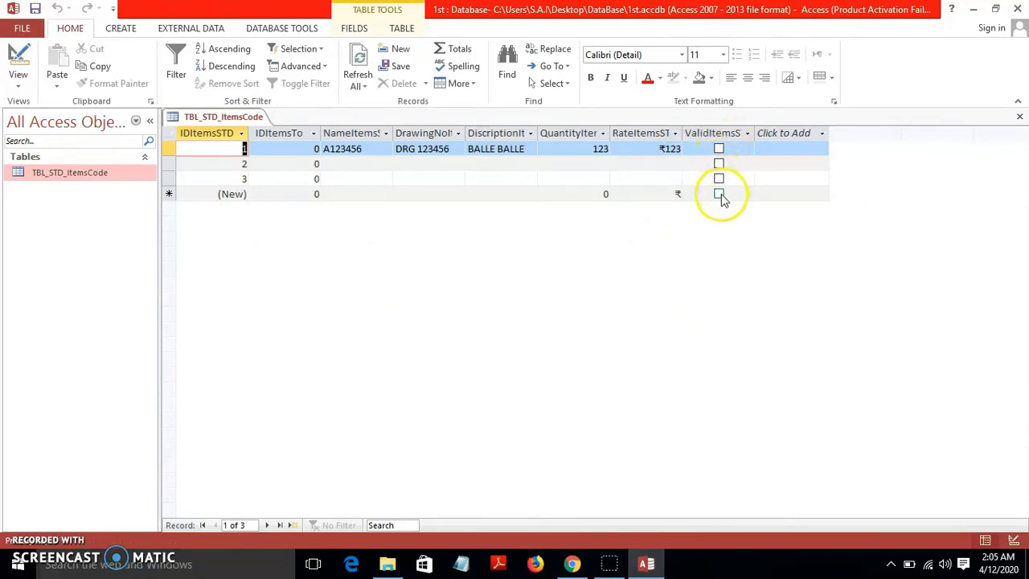
left_click(718, 149)
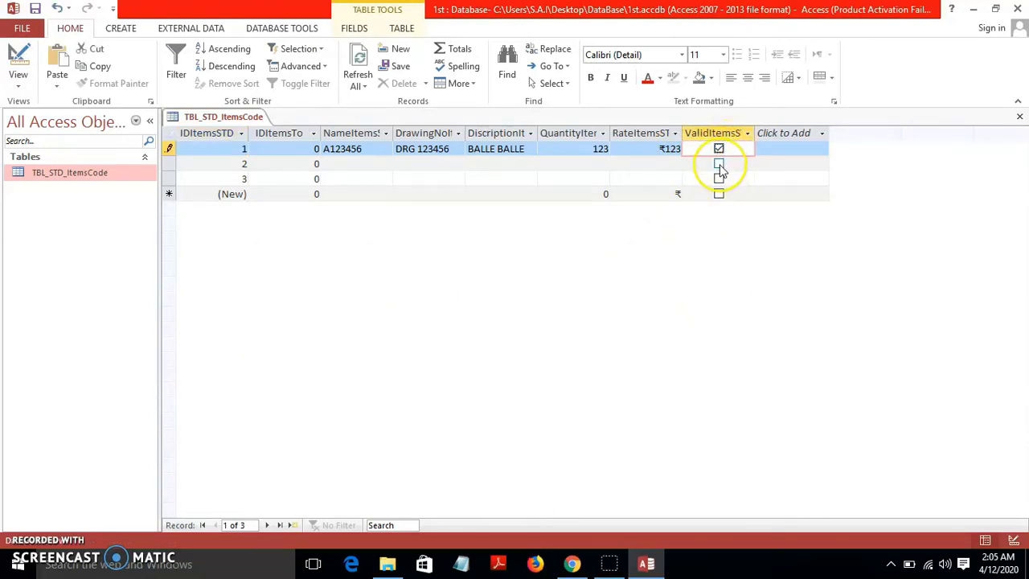
left_click(718, 179)
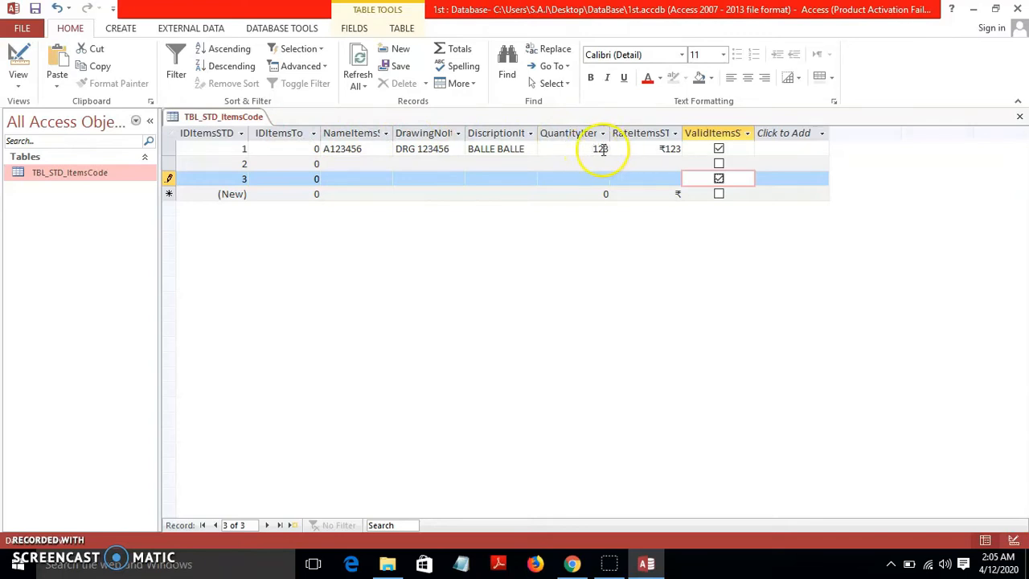
left_click(641, 135)
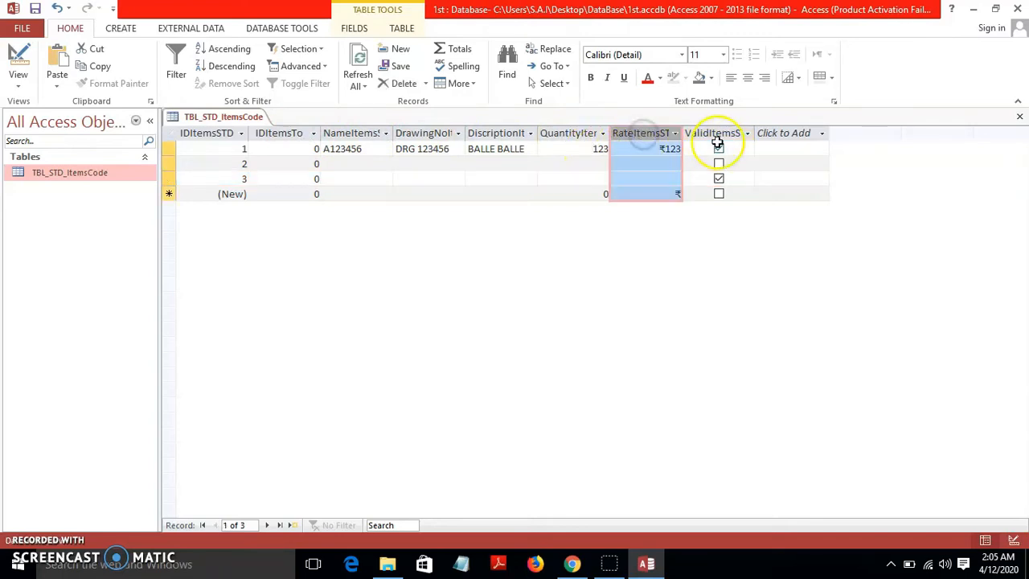
Return to Design View and add an ImageItemsSTD field with the OLE Object data type below ValidItemsSTD.
left_click(16, 66)
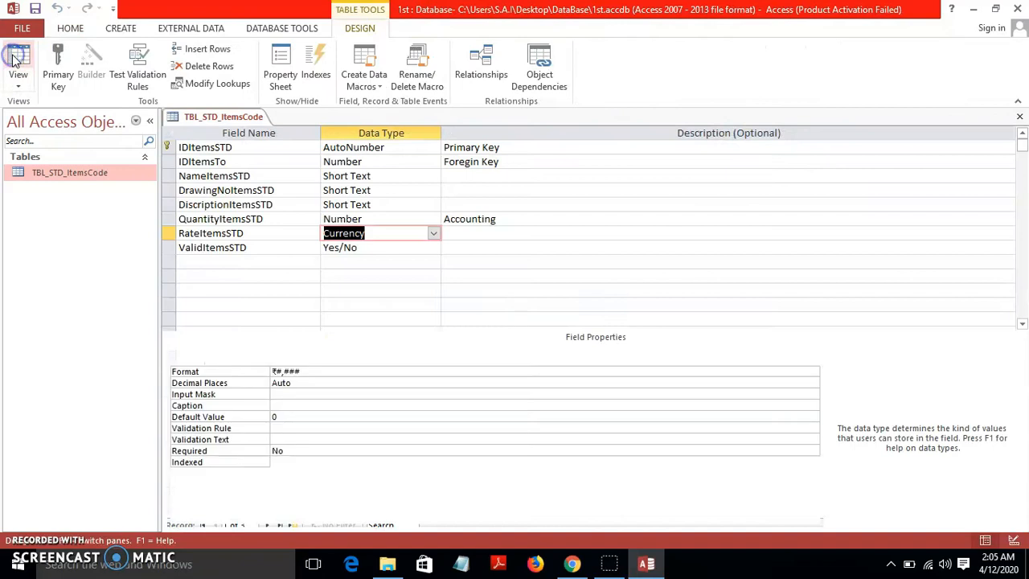
left_click(374, 261)
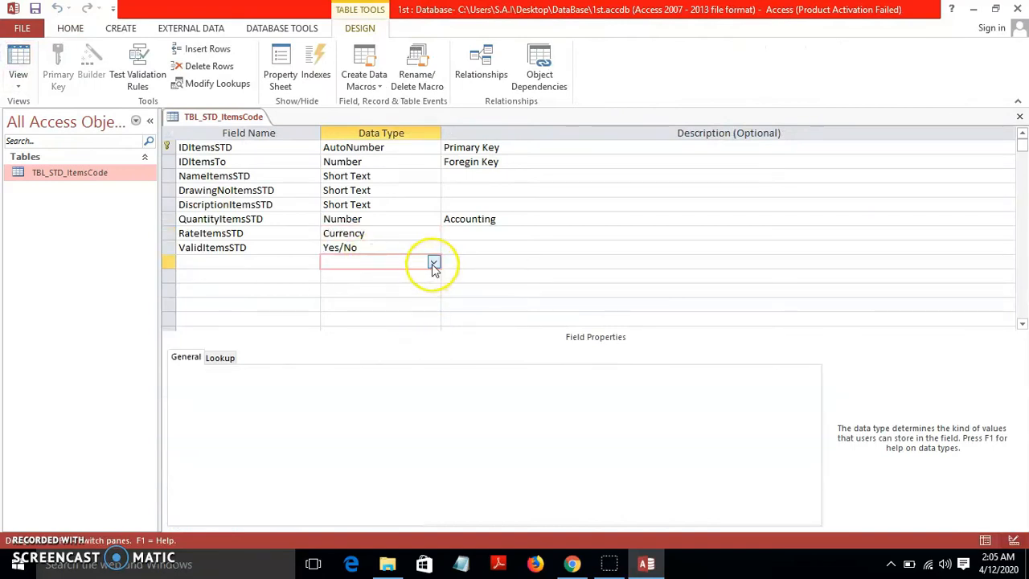
left_click(432, 262)
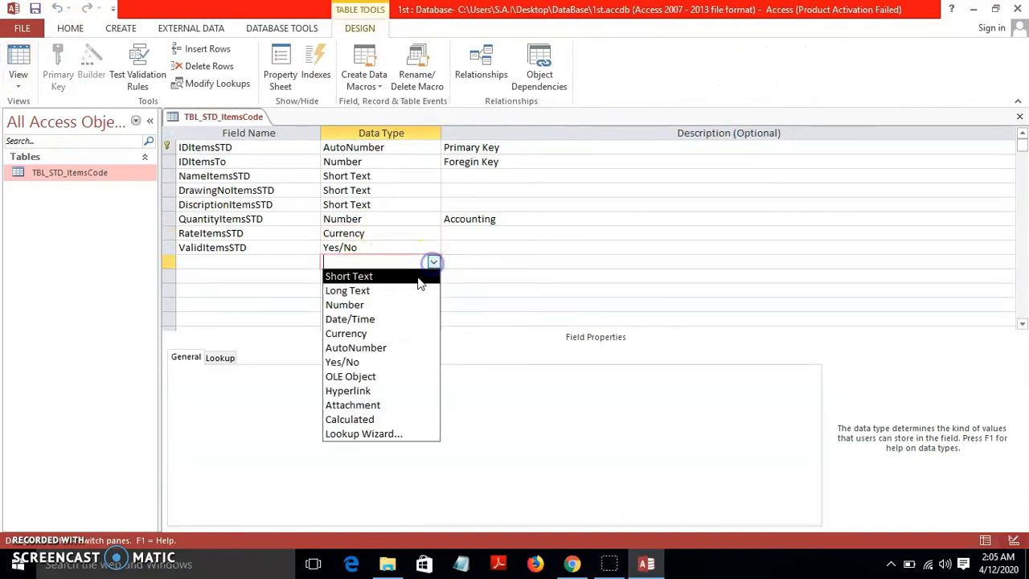
left_click(366, 376)
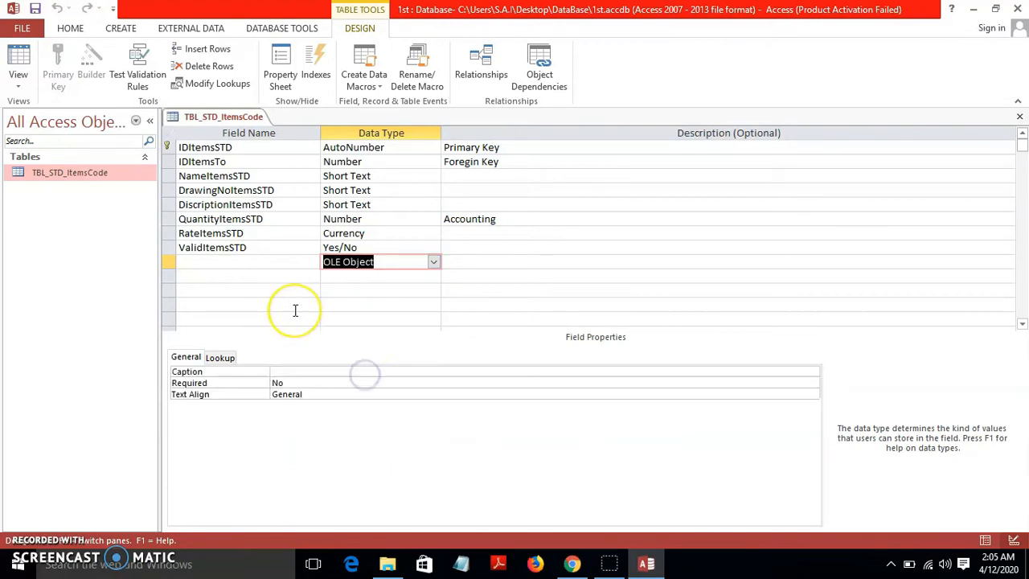
left_click(269, 263)
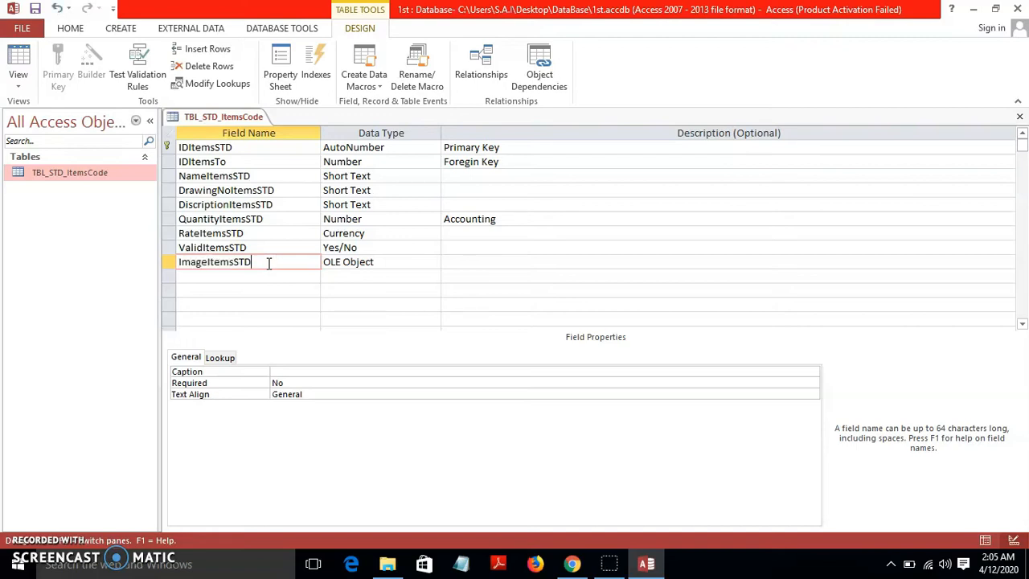
Add a WebsiteItemsSTD field with the Hyperlink data type below ImageItemsSTD.
left_click(275, 274)
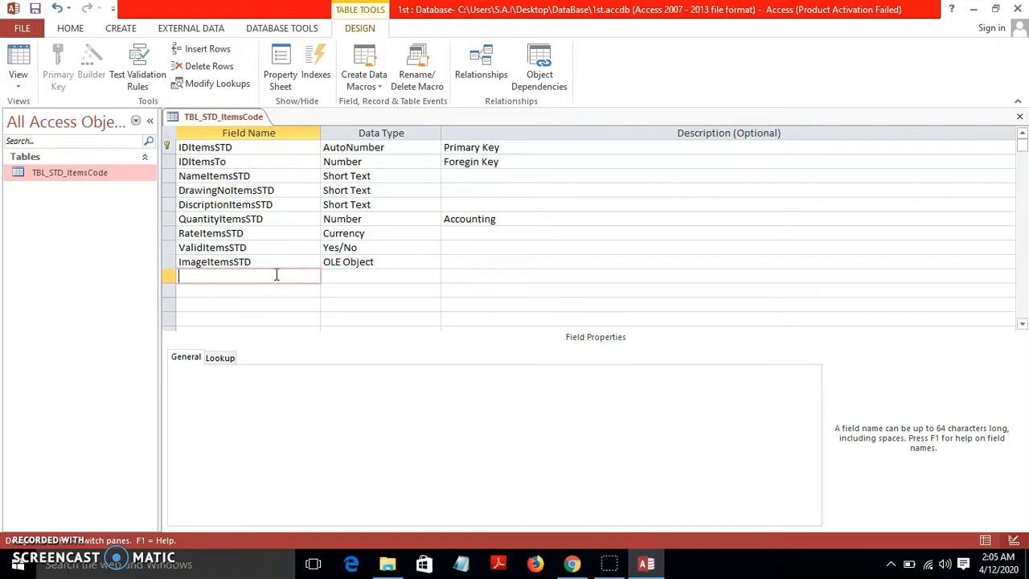
left_click(353, 280)
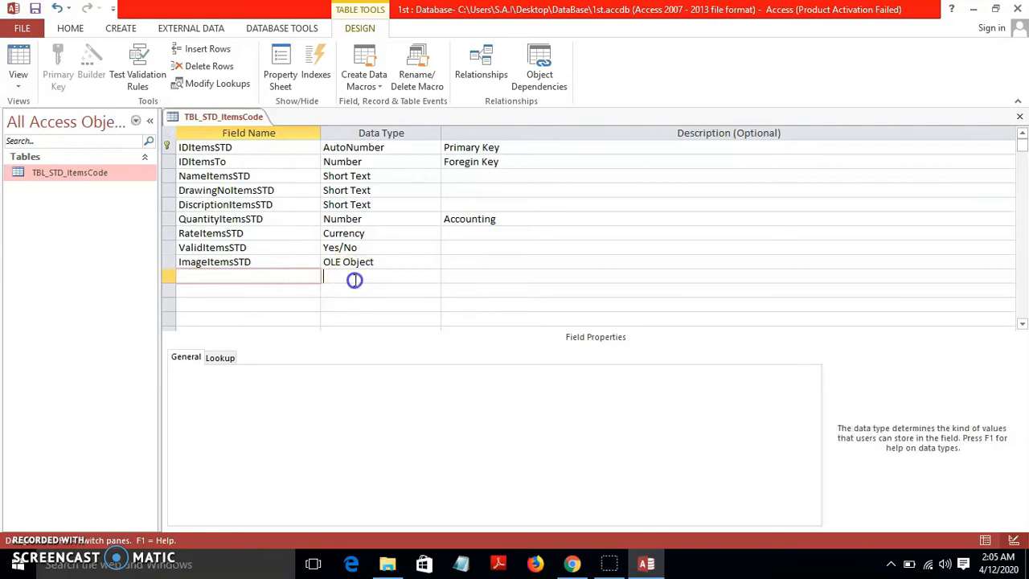
left_click(434, 277)
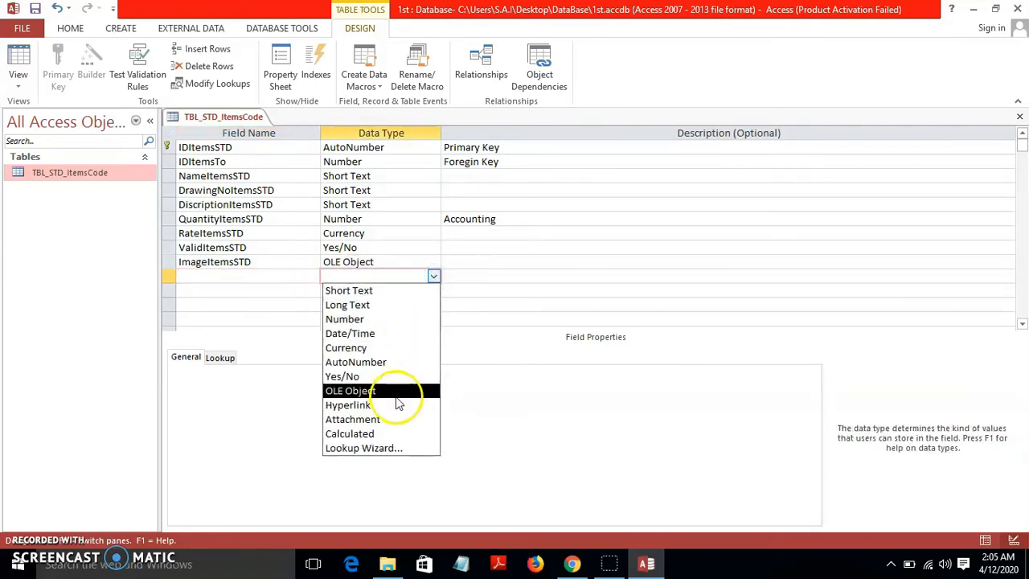
left_click(232, 277)
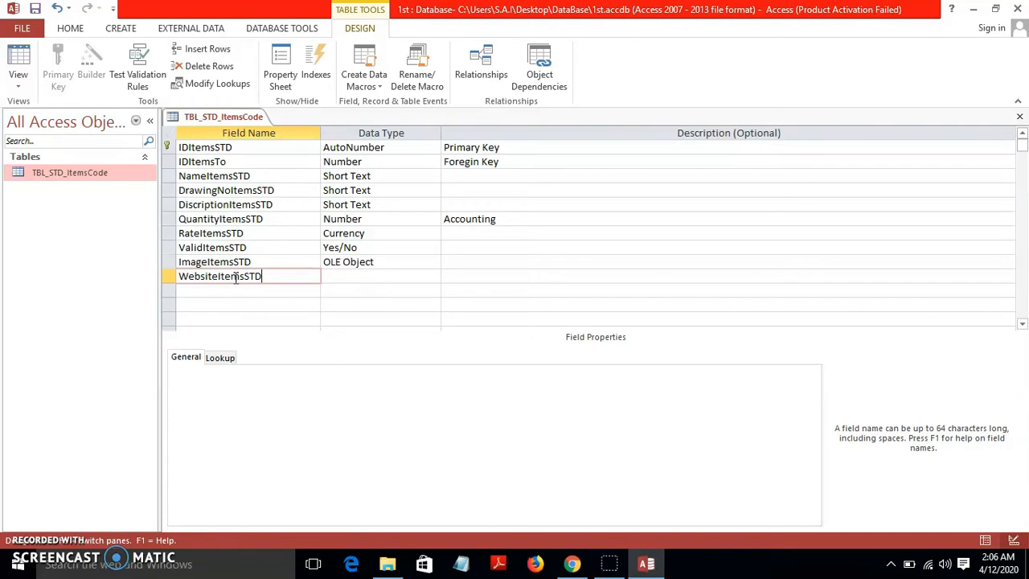
left_click(340, 279)
left_click(433, 276)
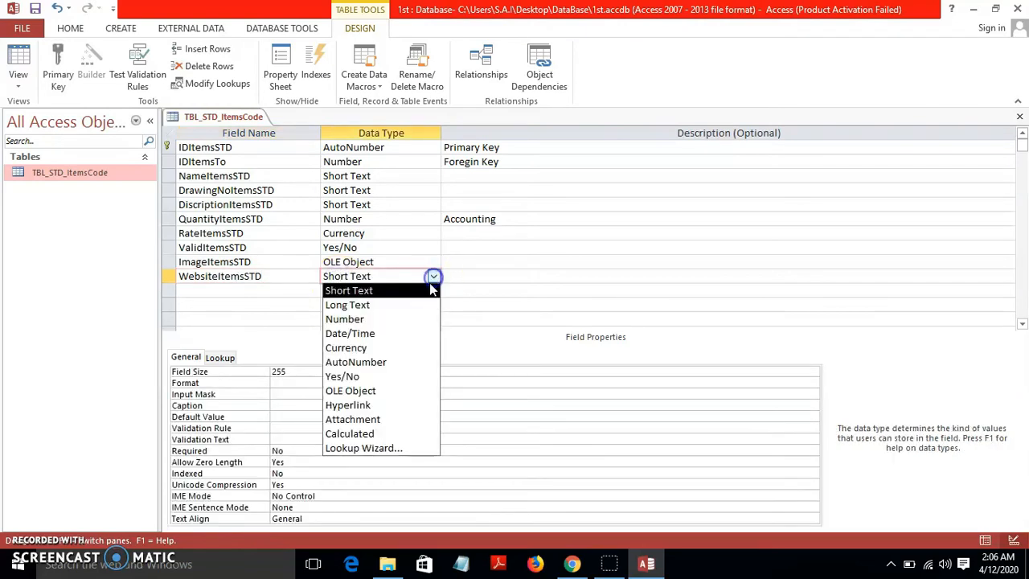
left_click(404, 404)
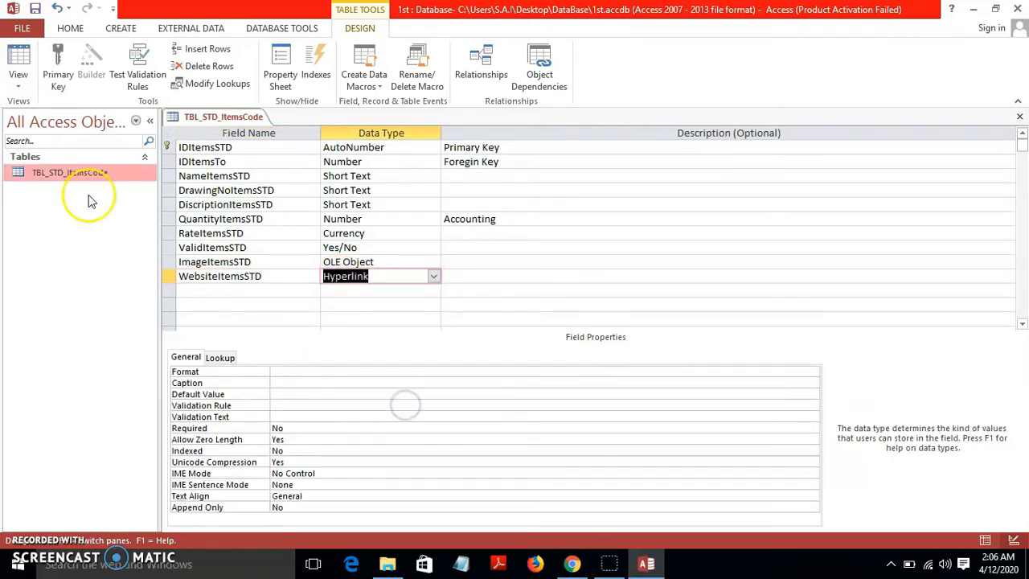
Save the table design and try to open the first record's ImageItemsSTD object in Datasheet View.
left_click(36, 9)
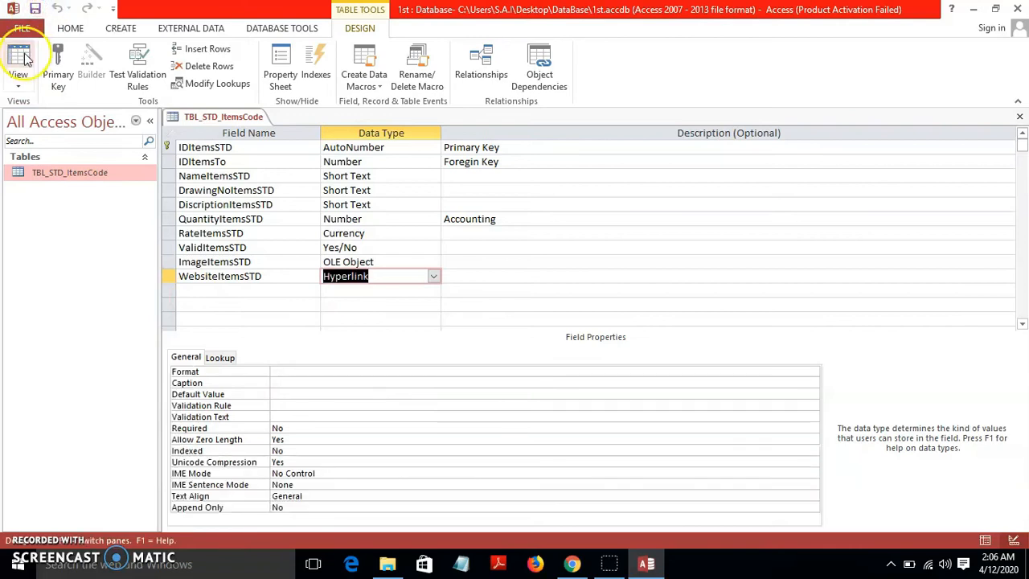
left_click(18, 58)
left_click(793, 148)
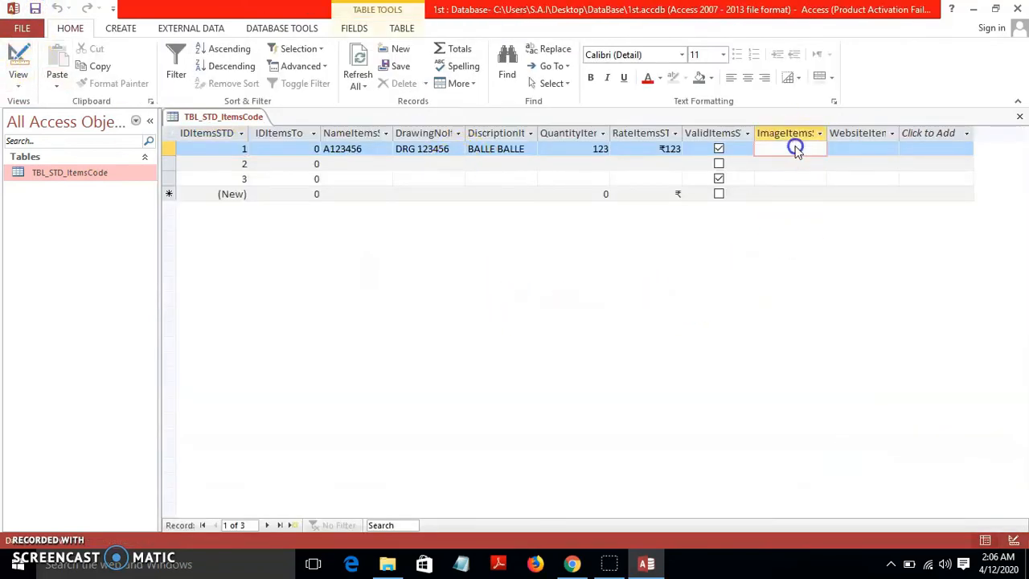
double_click(815, 149)
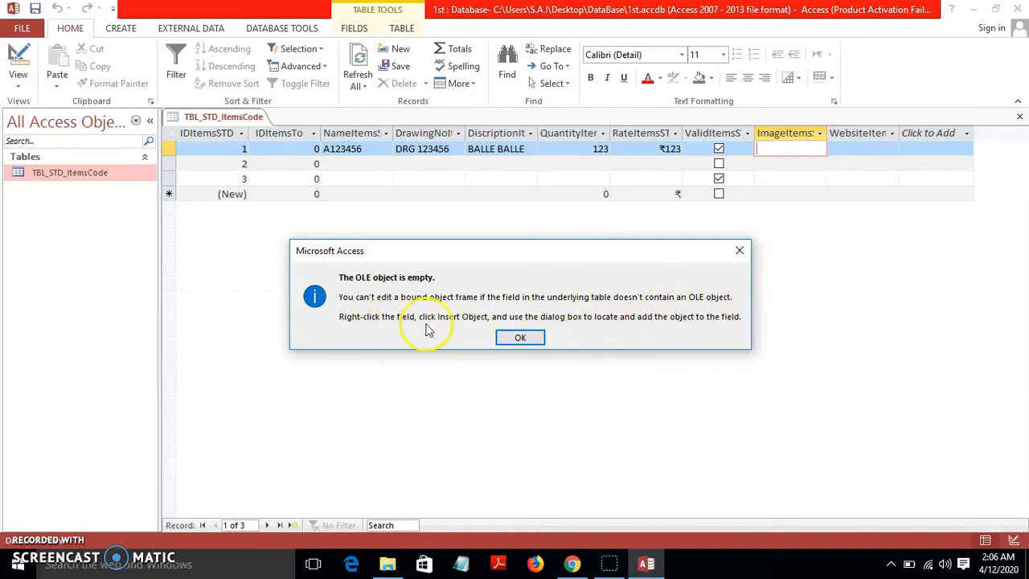
left_click(522, 337)
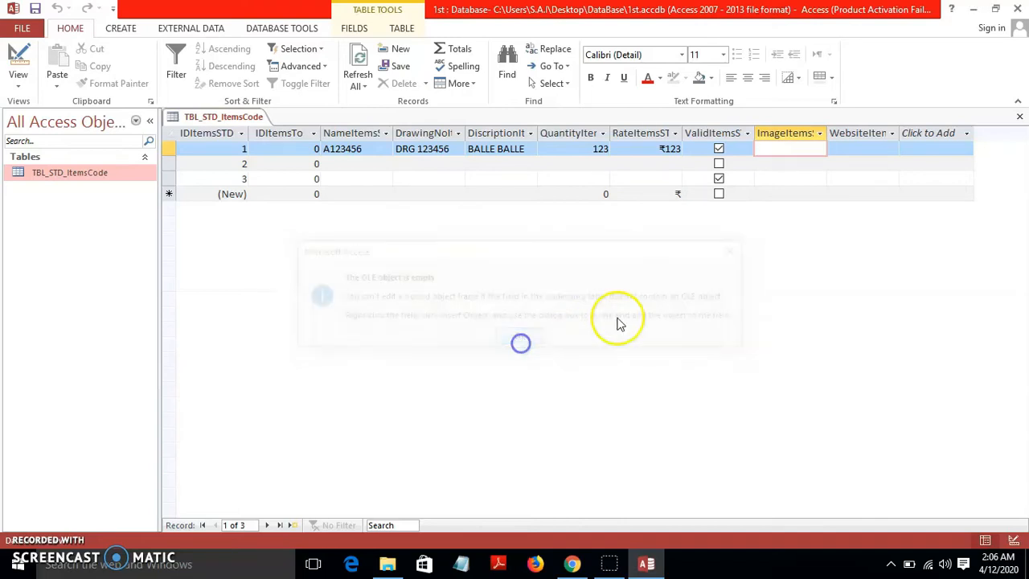
Insert a new blank Bitmap Image object in record 1's ImageItemsSTD field and slightly widen that column.
right_click(783, 150)
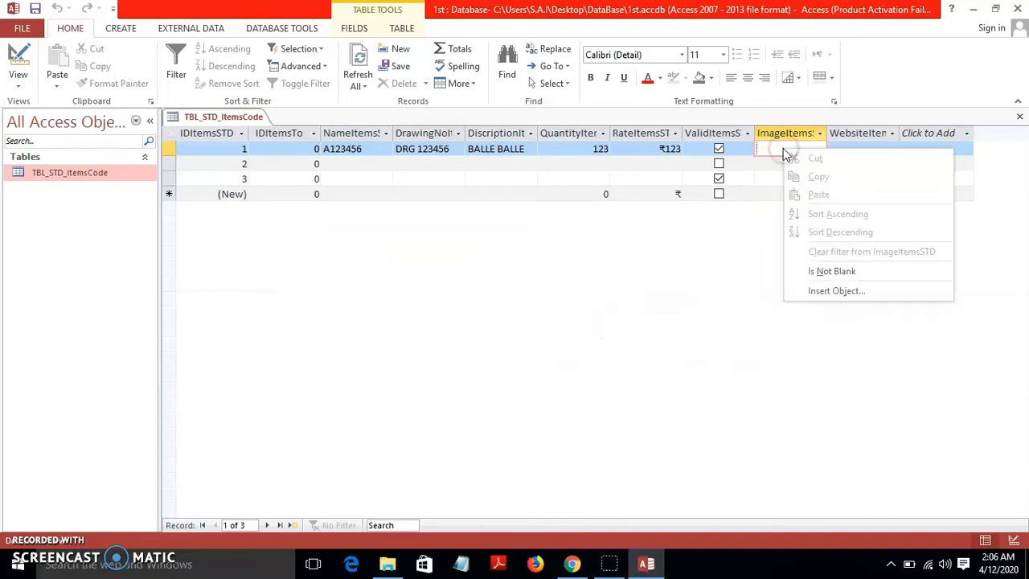
left_click(827, 290)
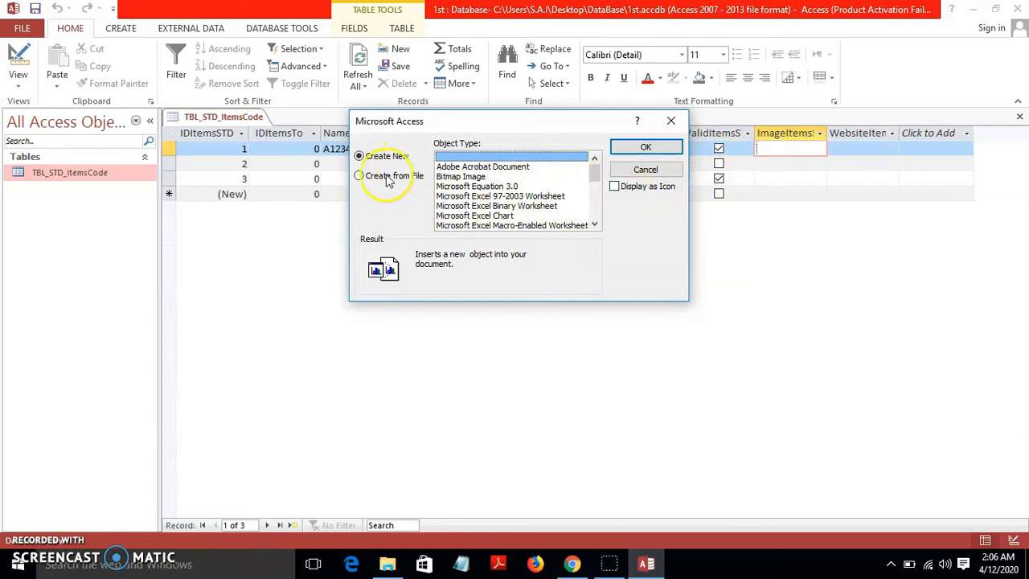
mouse_move(594, 185)
left_mouse_down()
mouse_move(595, 215)
mouse_move(601, 171)
left_mouse_up()
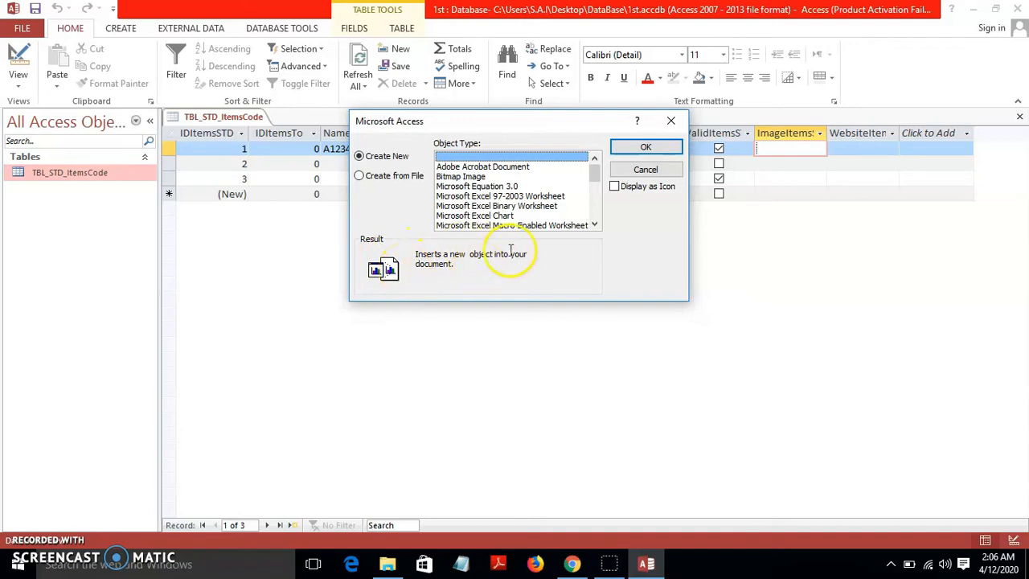
left_click(466, 176)
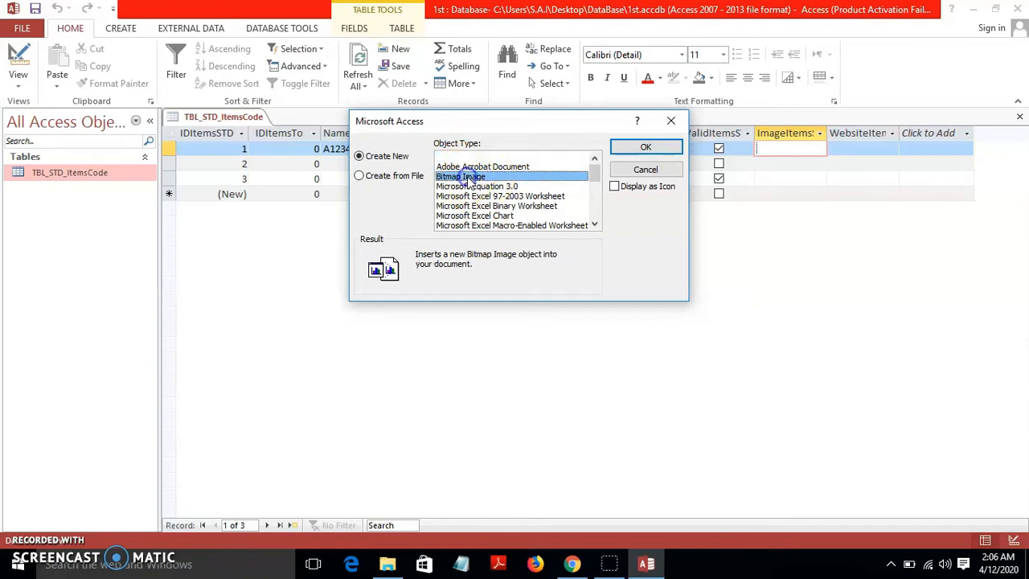
left_click(649, 147)
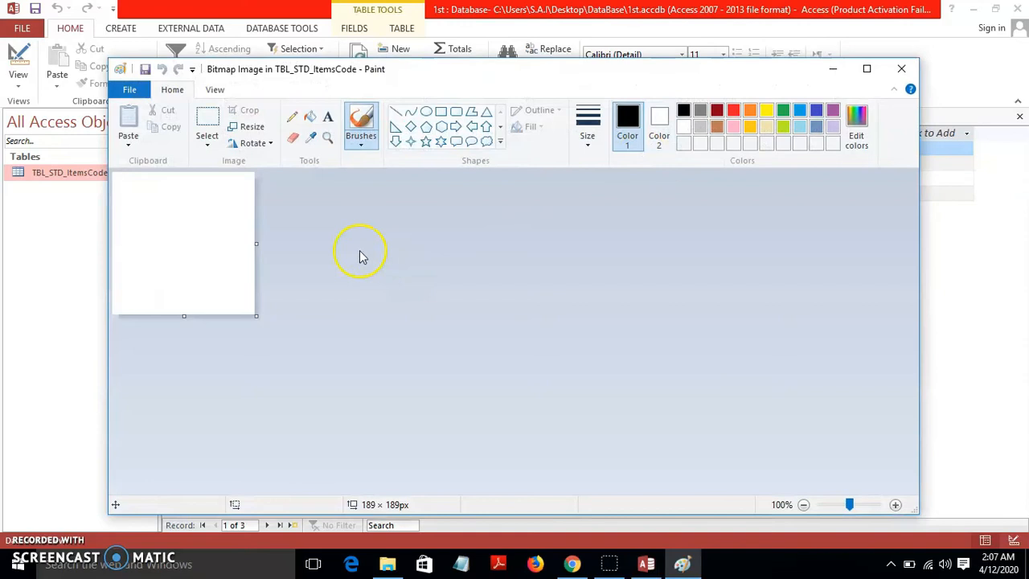
left_click(901, 69)
mouse_move(827, 135)
left_mouse_down()
mouse_move(884, 138)
mouse_move(830, 141)
left_mouse_up()
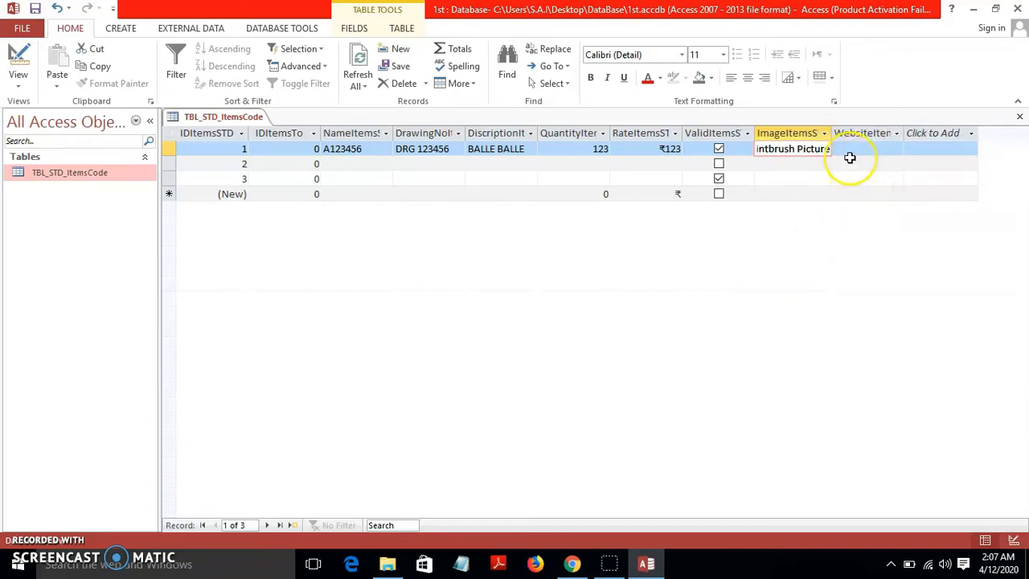
Copy the screencast-o-matic.com/screen-recorder address from Chrome and paste it into record 1's WebsiteItemsSTD field in Access.
left_click(849, 149)
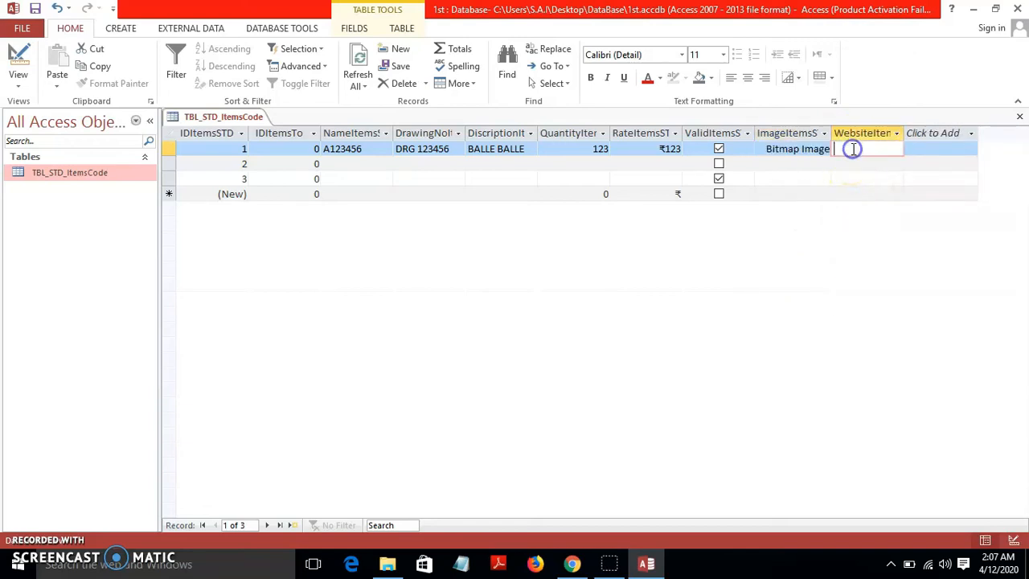
left_click(573, 565)
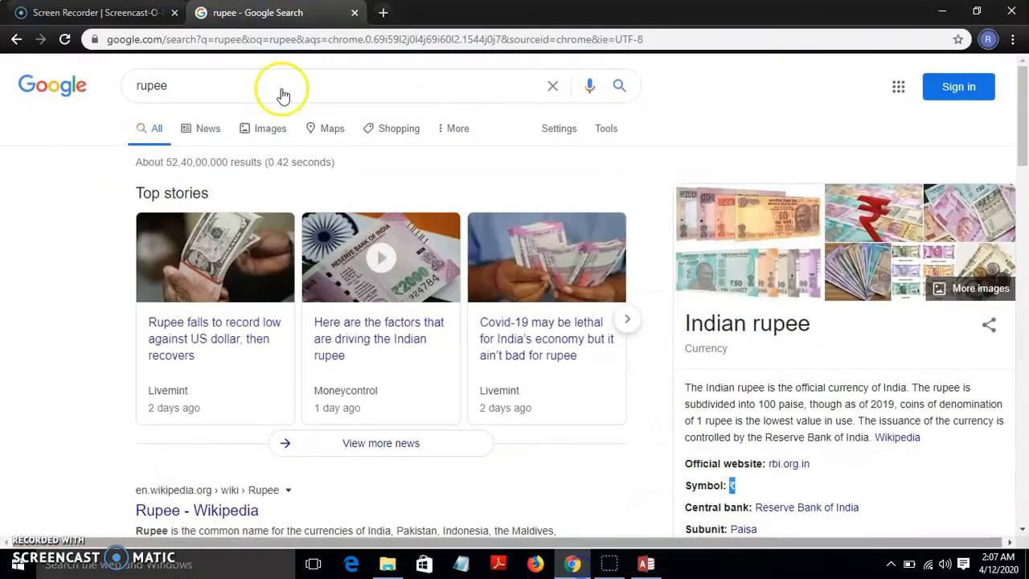
left_click(131, 16)
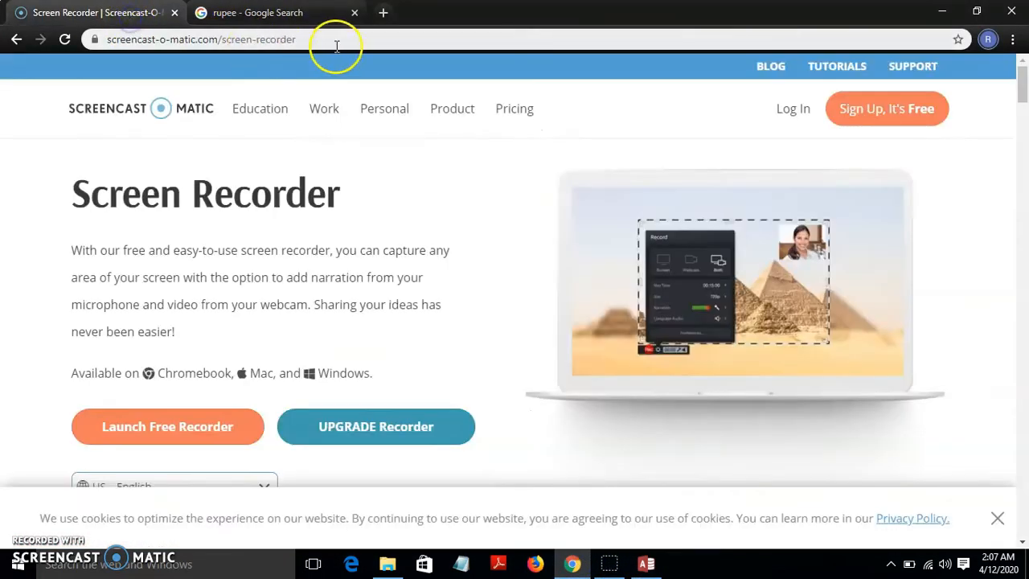
left_click(97, 35)
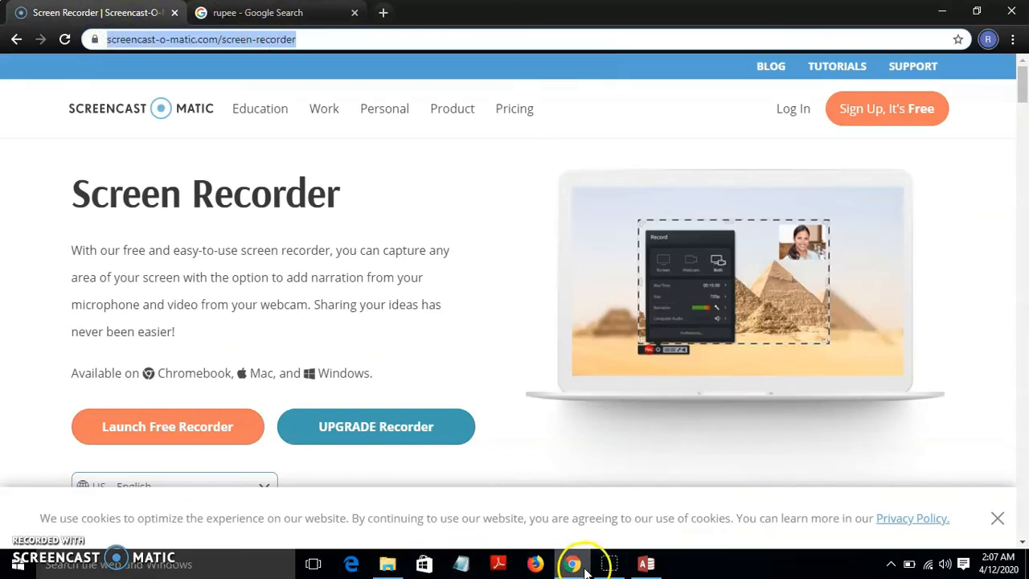
left_click(643, 564)
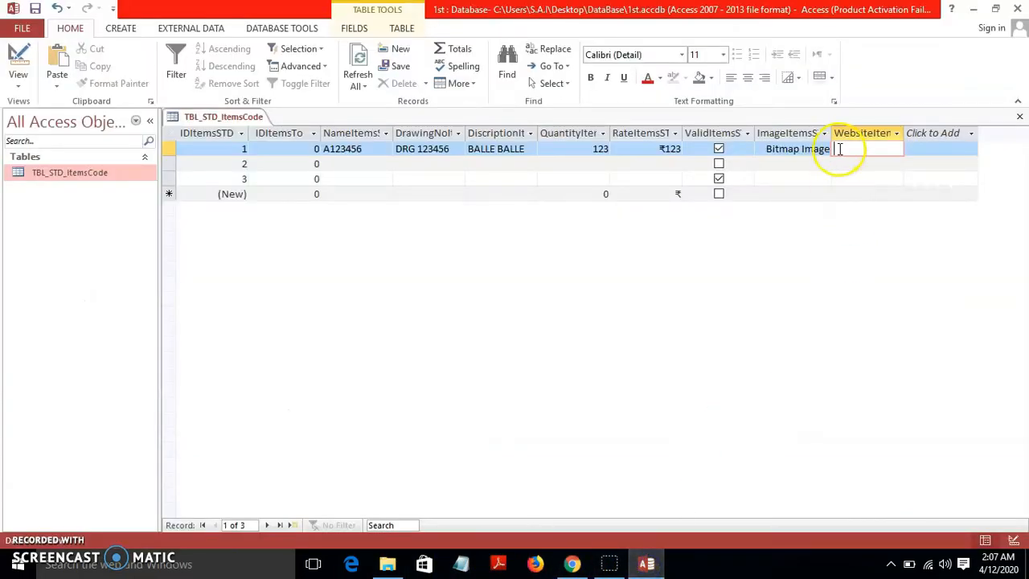
key("ctrl+v")
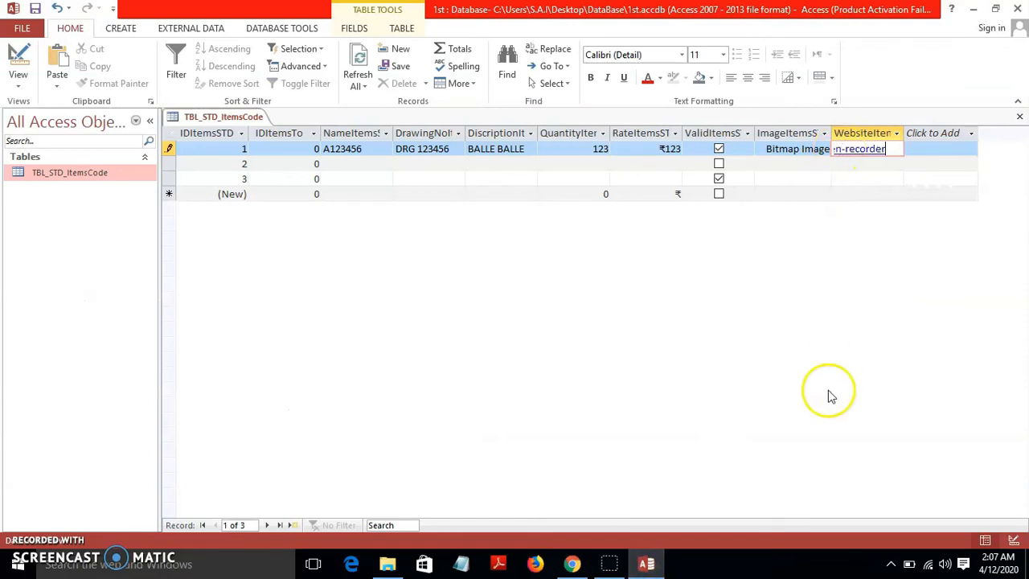
left_click(872, 178)
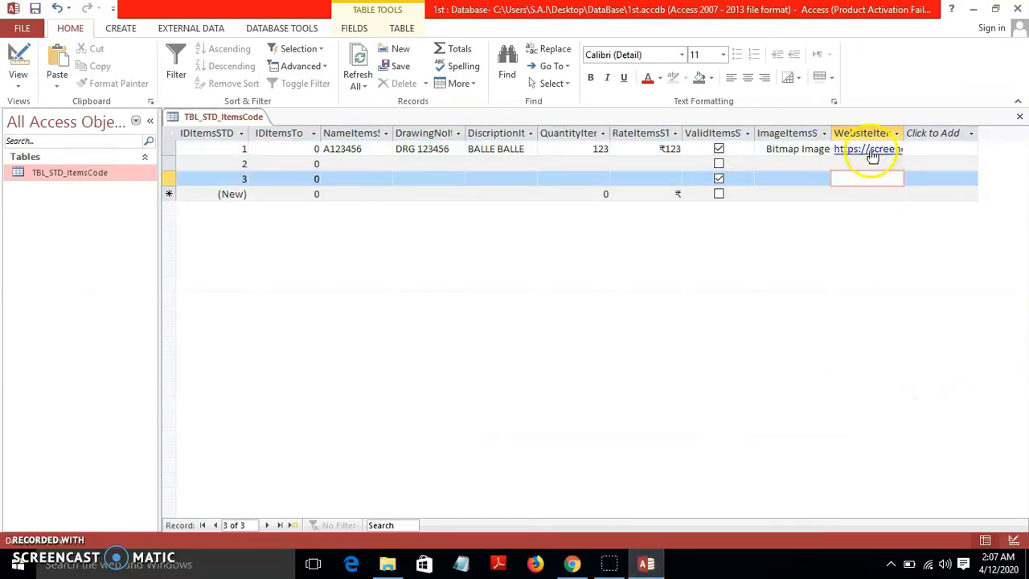
Close the open Chrome tabs and test record 1's WebsiteItemsSTD hyperlink from the table, returning to Access.
left_click(572, 564)
left_click(354, 12)
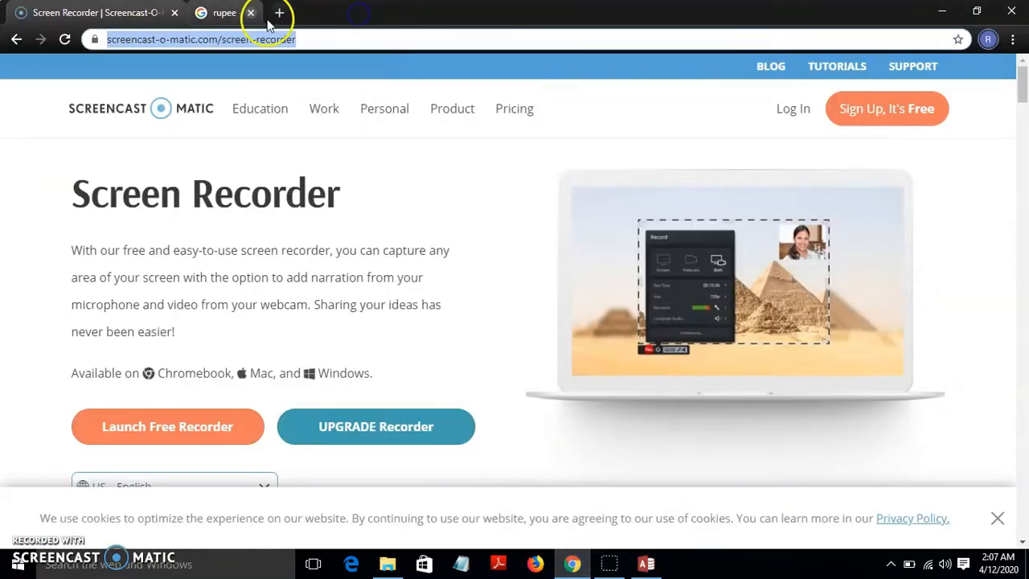
left_click(177, 13)
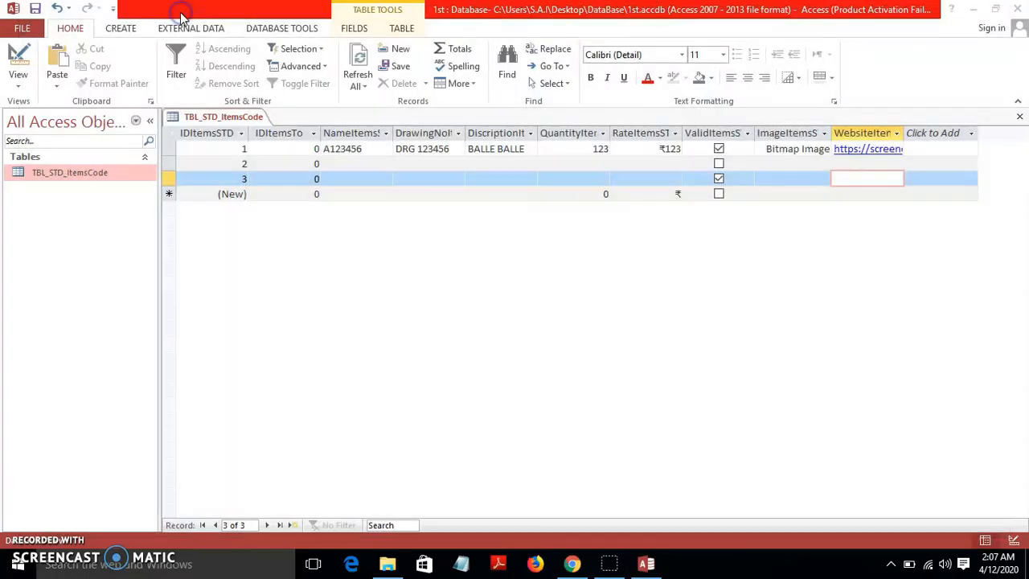
left_click(571, 563)
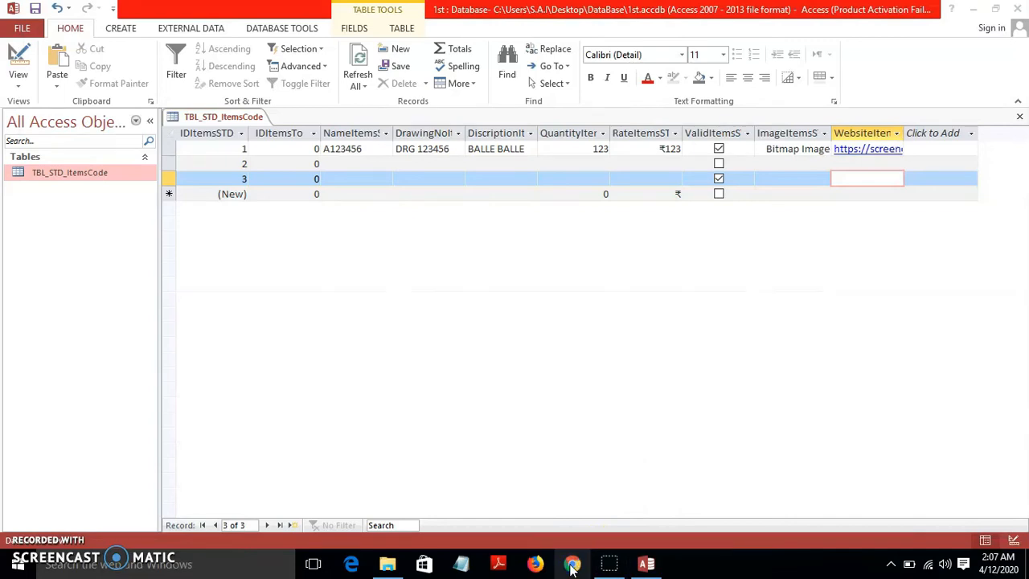
left_click(1025, 9)
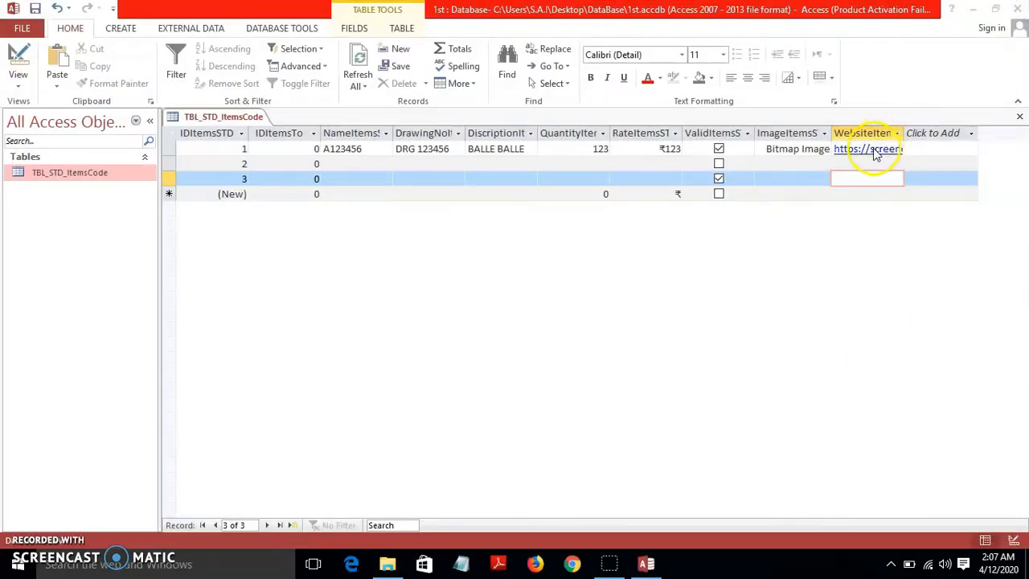
left_click(873, 193)
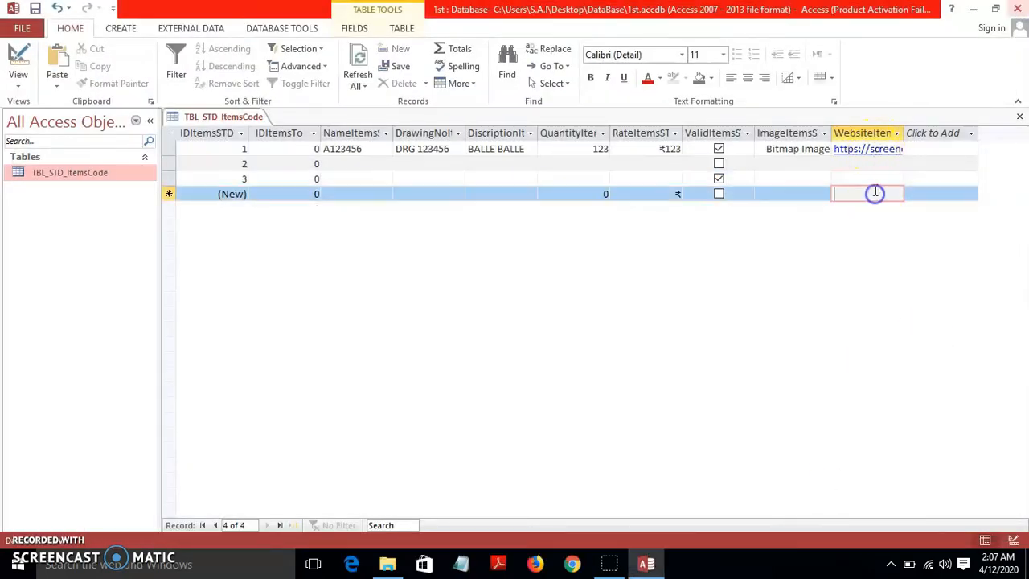
left_click(867, 148)
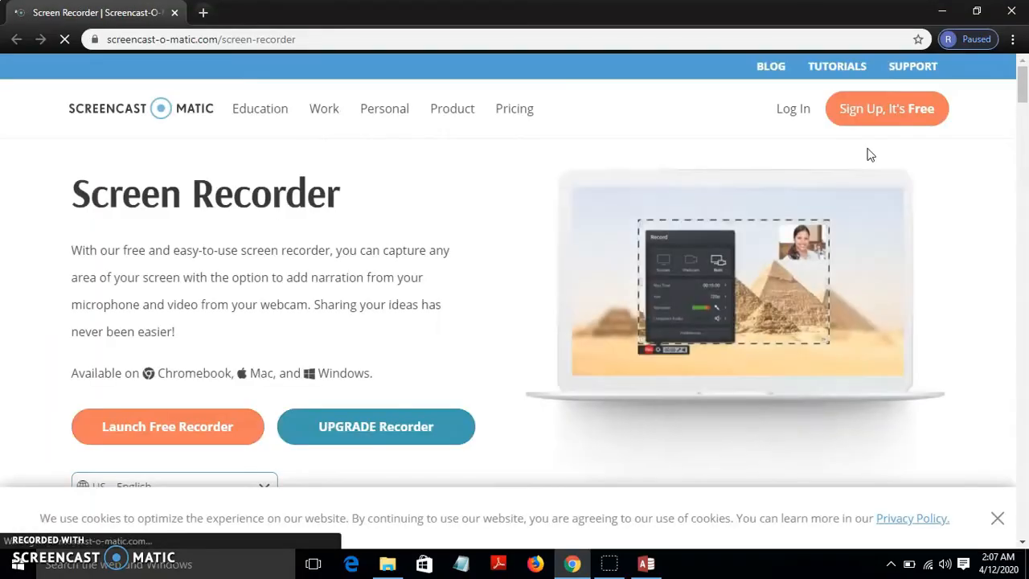
left_click(942, 10)
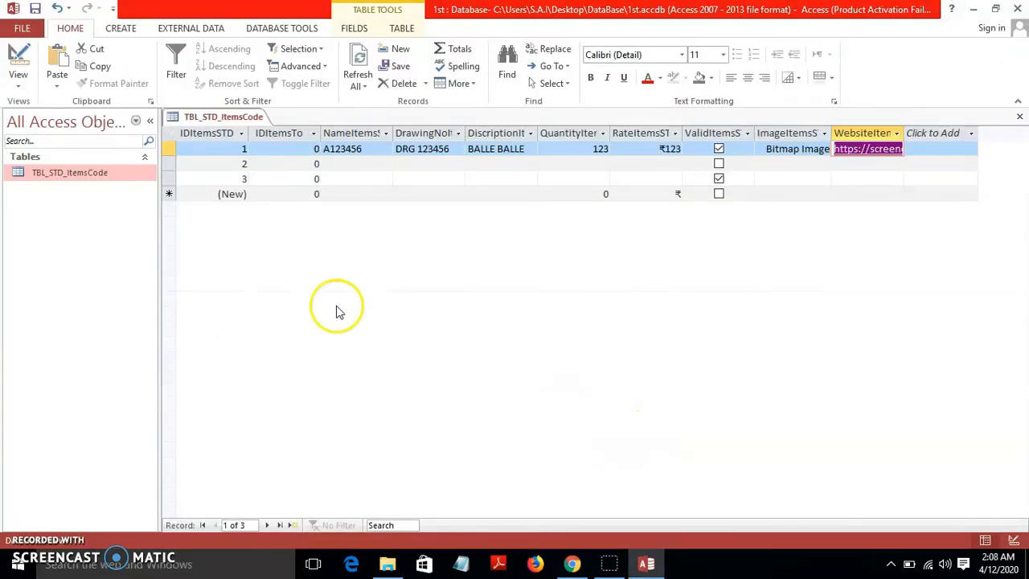
Return to Design View and enter Attachment as a new field name below WebsiteItemsSTD.
left_click(16, 55)
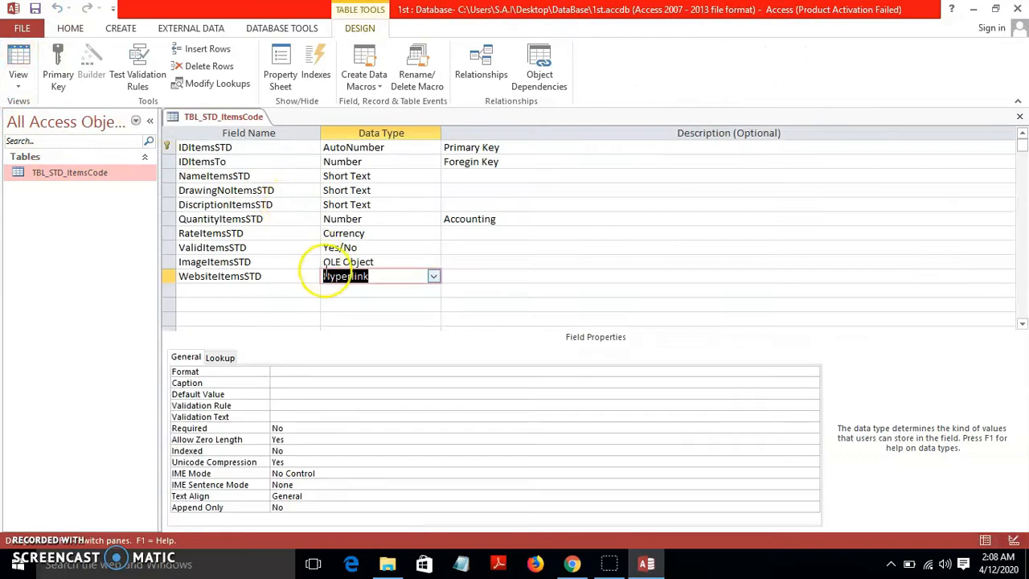
left_click(346, 290)
left_click(433, 291)
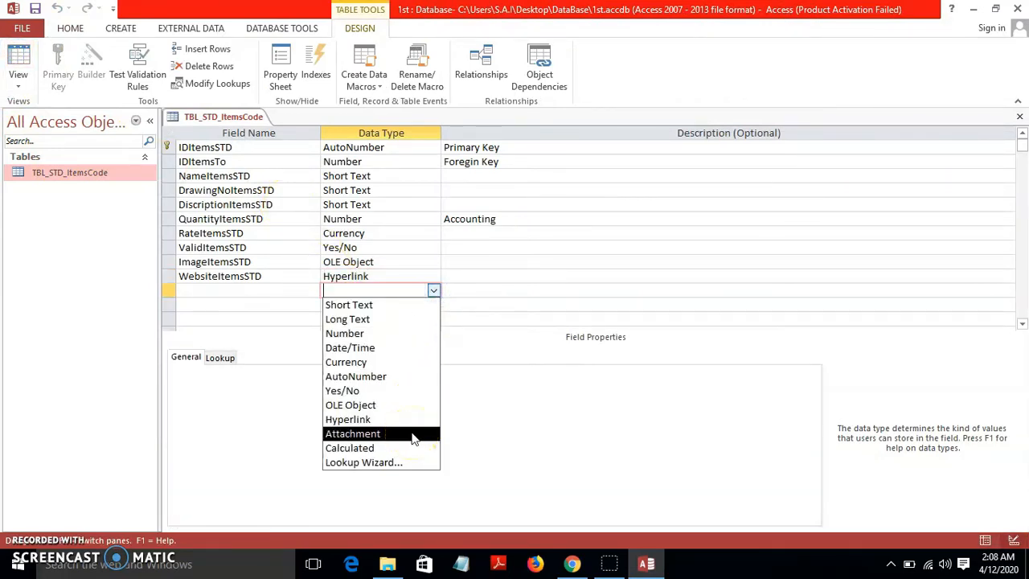
left_click(200, 291)
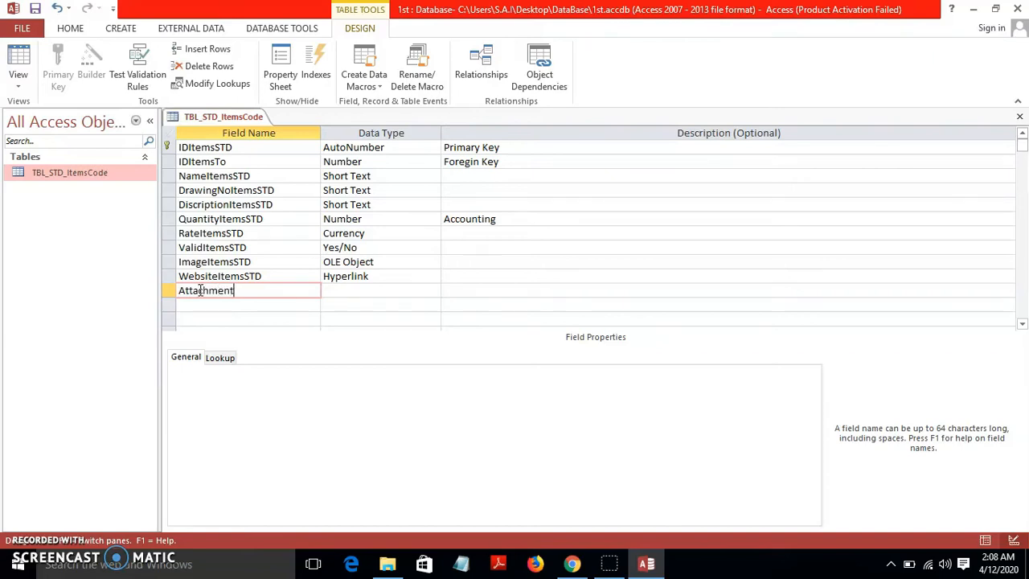
key("ctrl+v")
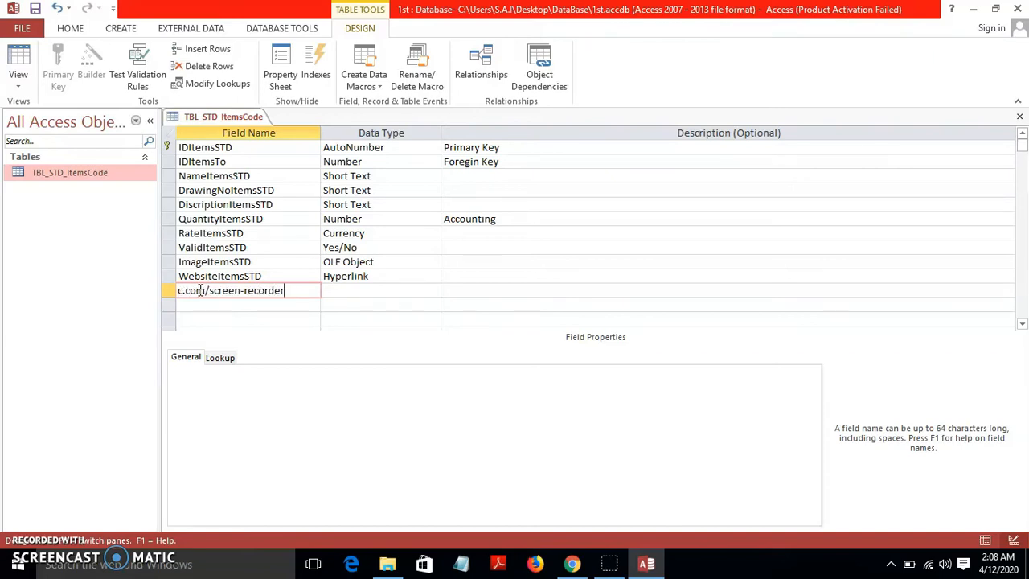
key("BackSpace")
key("BackSpace")
key("BackSpace")
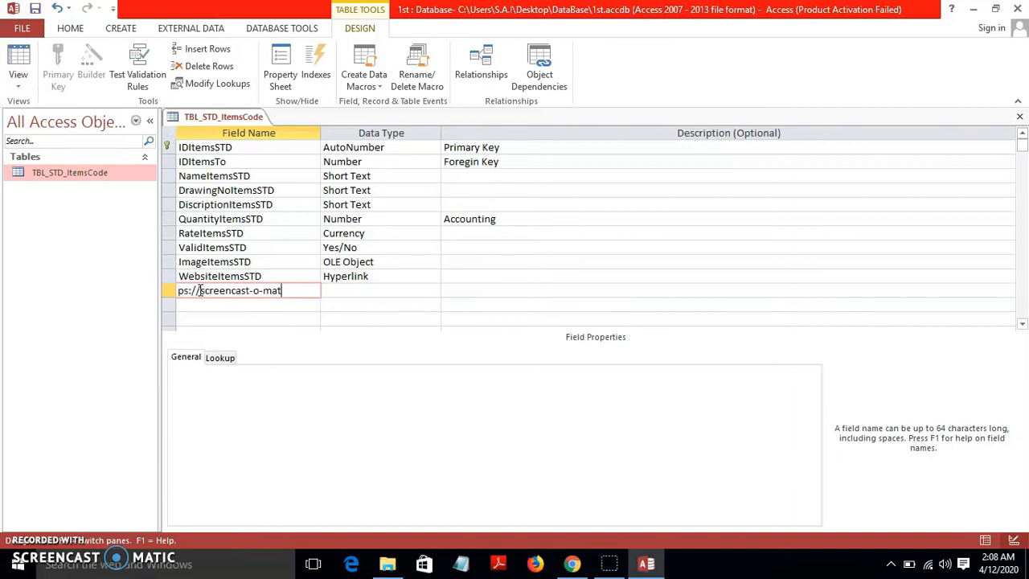
key("BackSpace")
key("BackSpace")
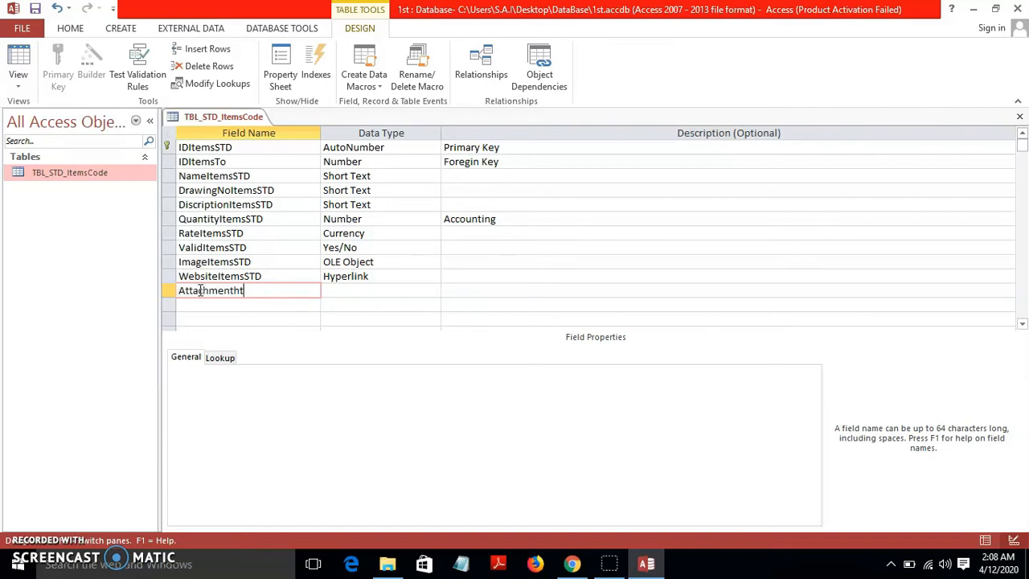
Append ItemsSTD, copied from the IDItemsSTD name, to make AttachmentItemsSTD and set its data type to Attachment.
left_click_drag(234, 148, 193, 149)
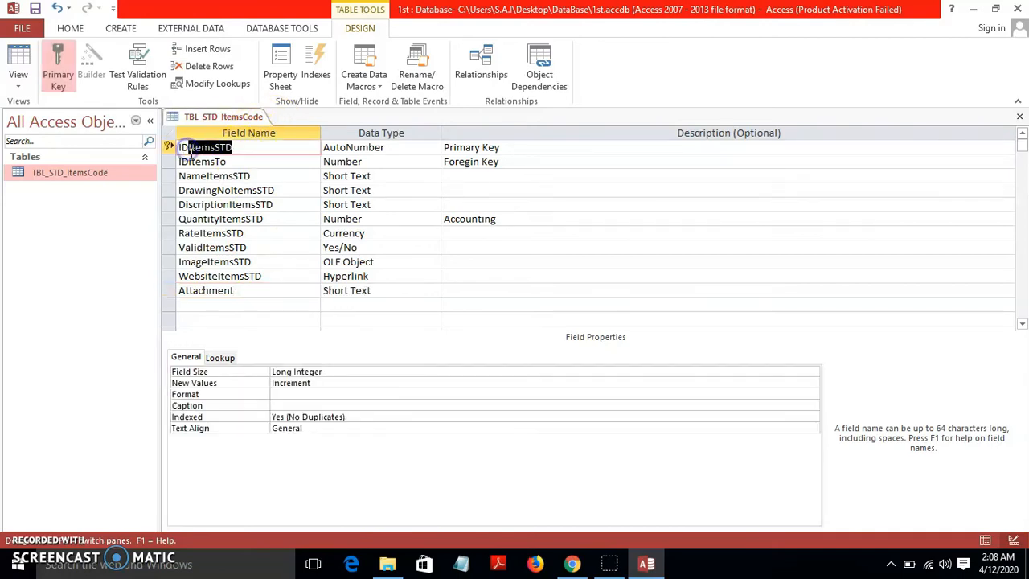
key("ctrl+c")
left_click(259, 290)
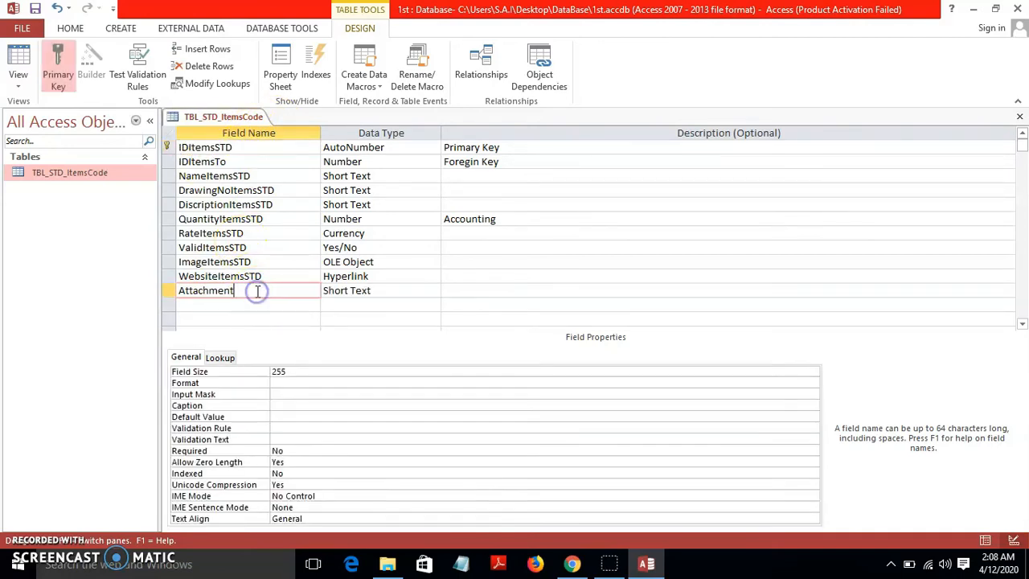
key("ctrl+v")
left_click(385, 292)
left_click(434, 291)
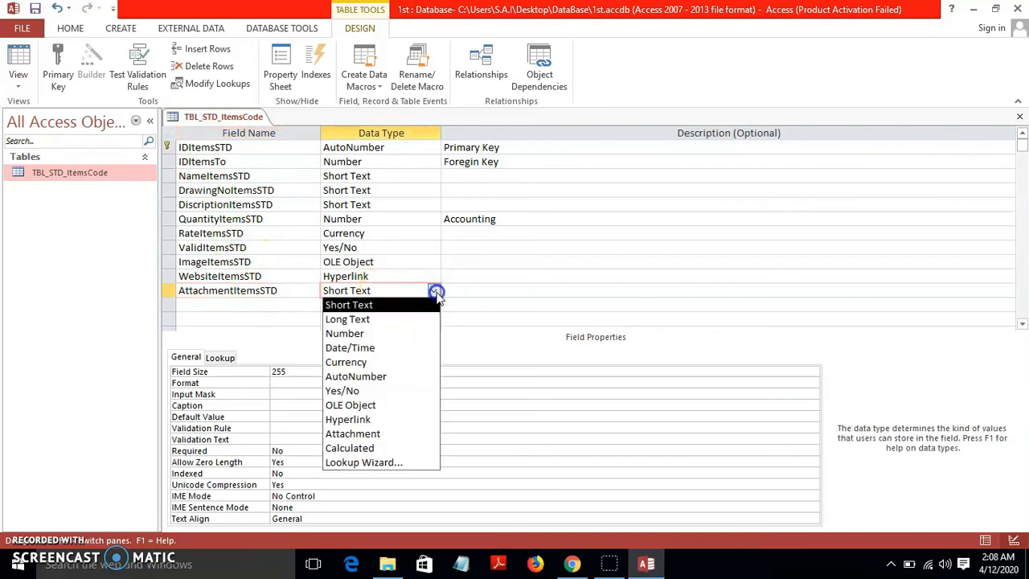
left_click(402, 437)
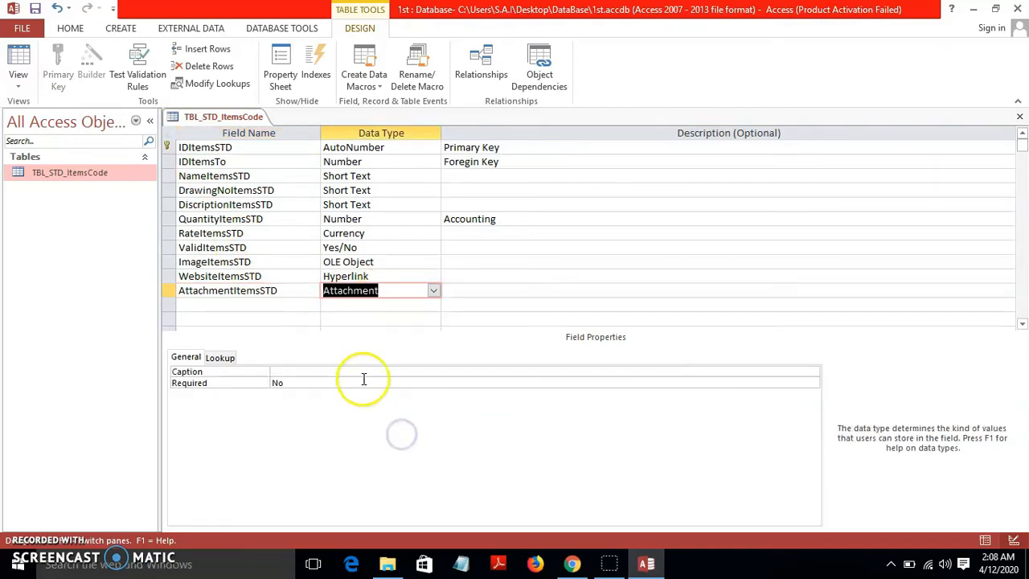
Save TBL_STD_ItemsCode with its new attachment field and show the attachment column in Datasheet View.
left_click(17, 64)
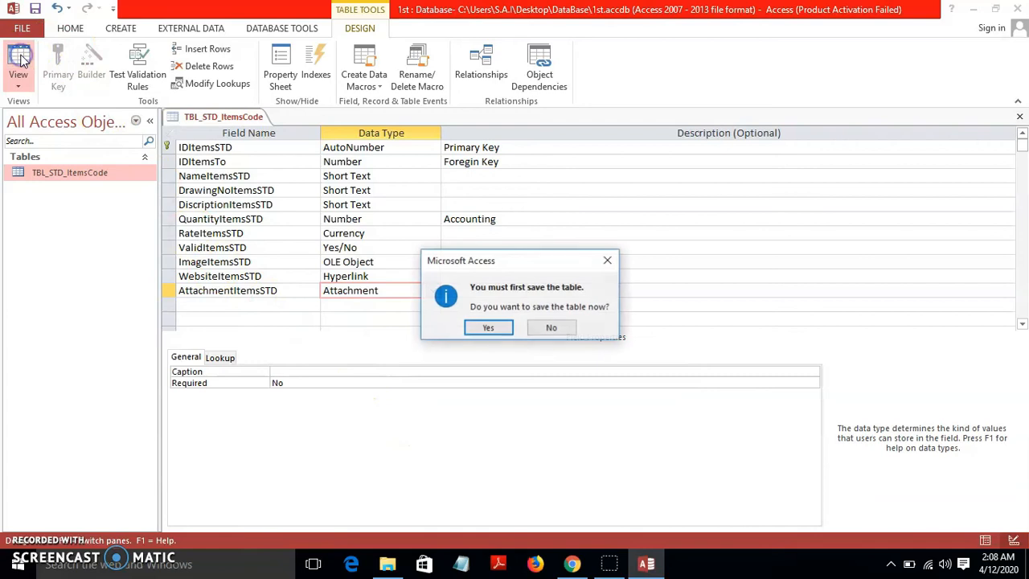
left_click(484, 325)
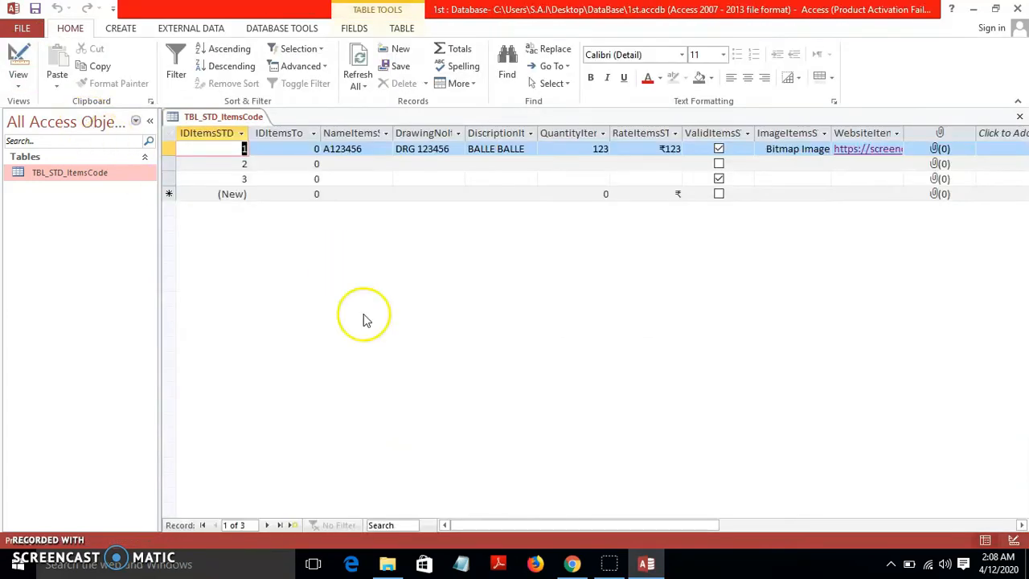
left_click_drag(699, 531, 728, 523)
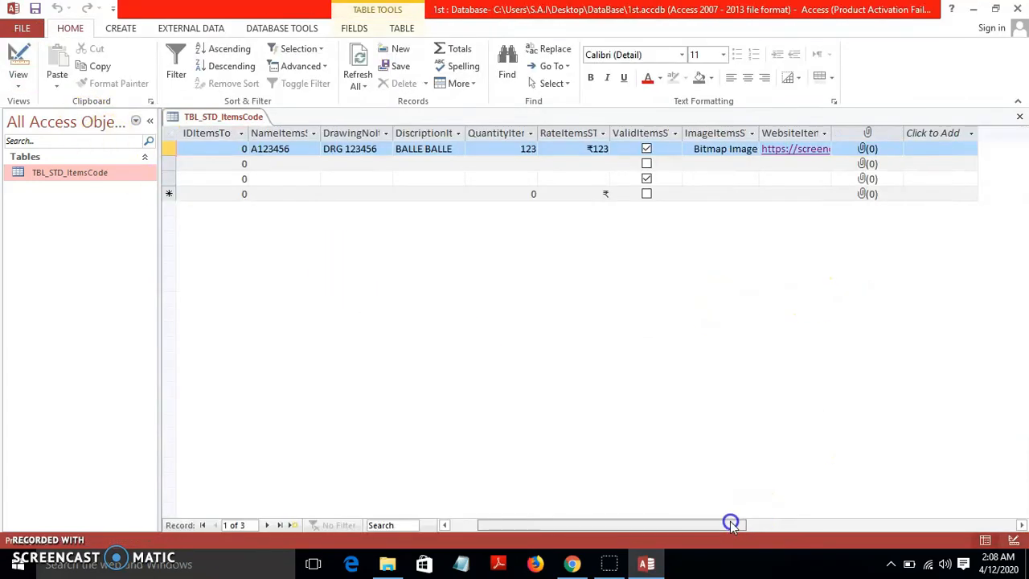
Attach GST-CHALLAN from the Downloads folder to the first record's attachment field.
double_click(868, 149)
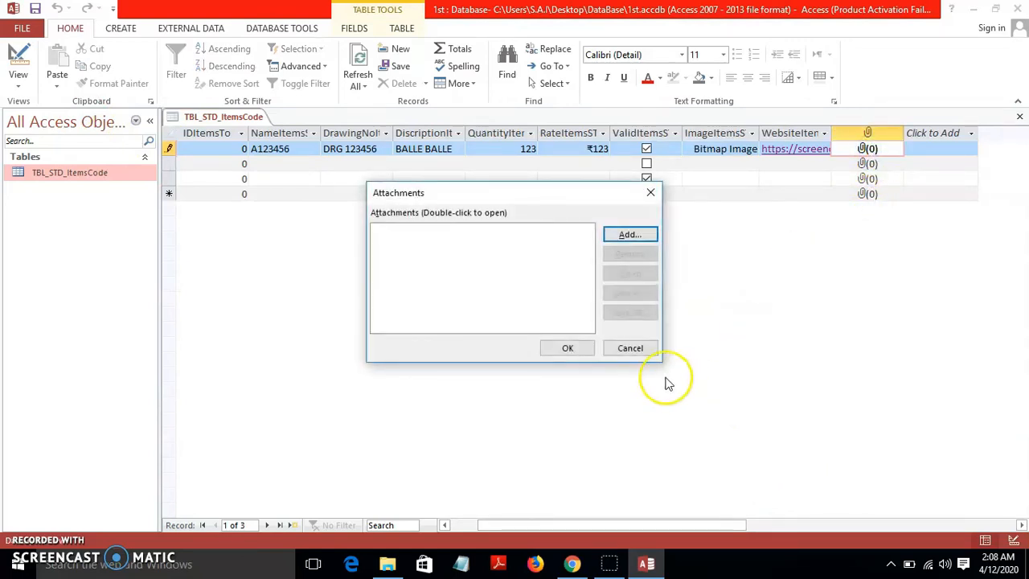
left_click(629, 236)
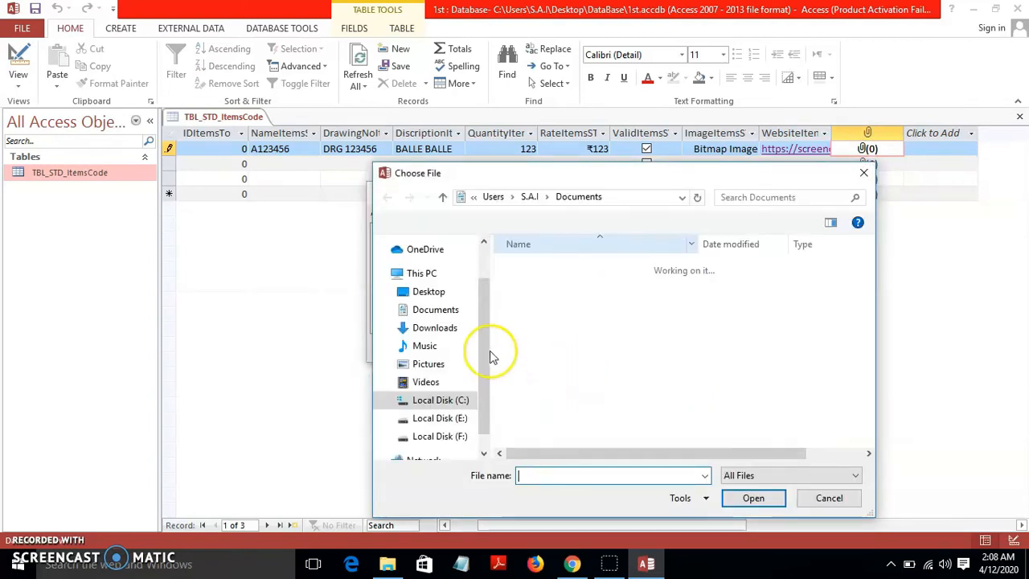
left_click_drag(482, 378, 474, 271)
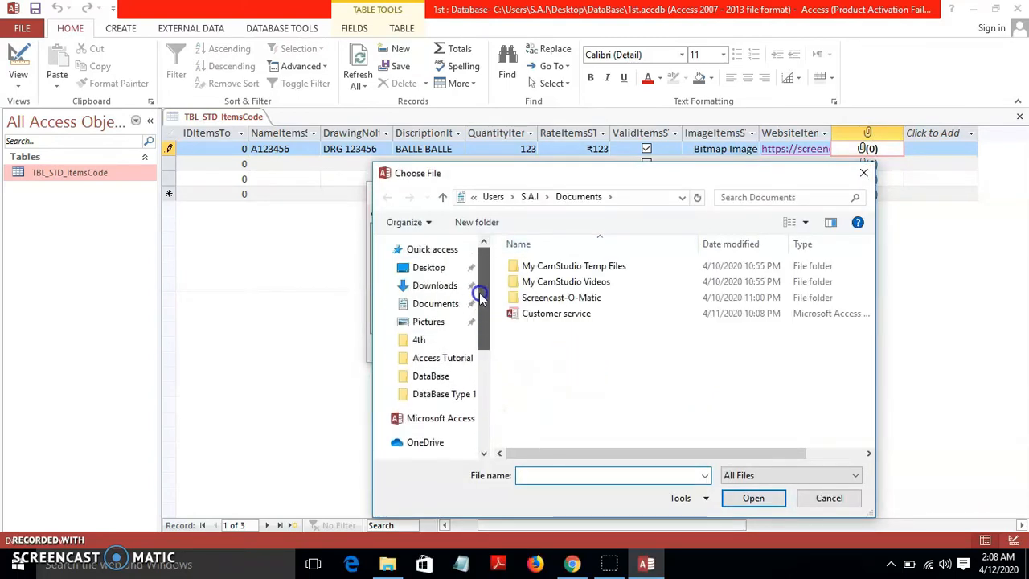
left_click(434, 286)
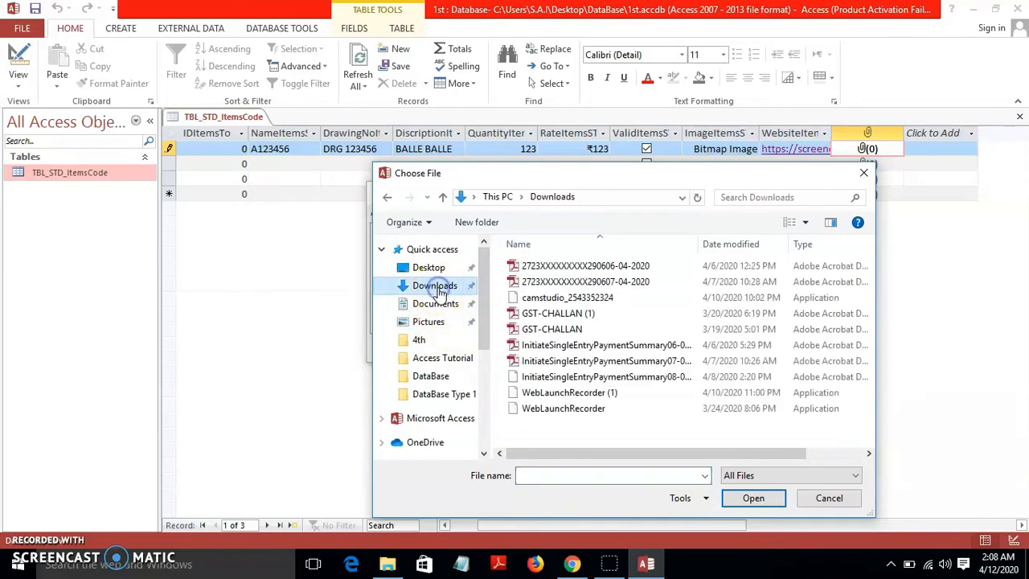
left_click(551, 329)
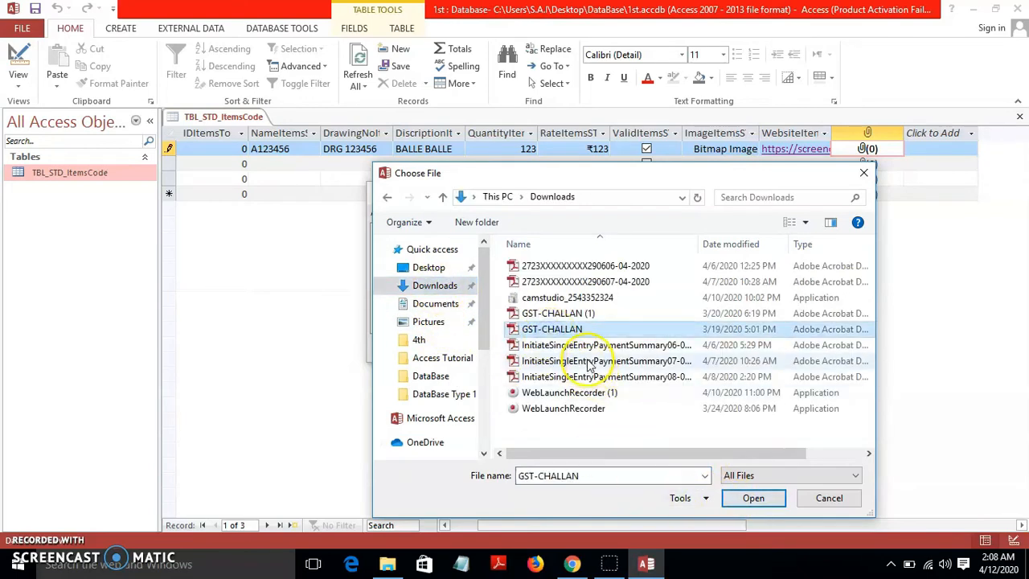
left_click(764, 497)
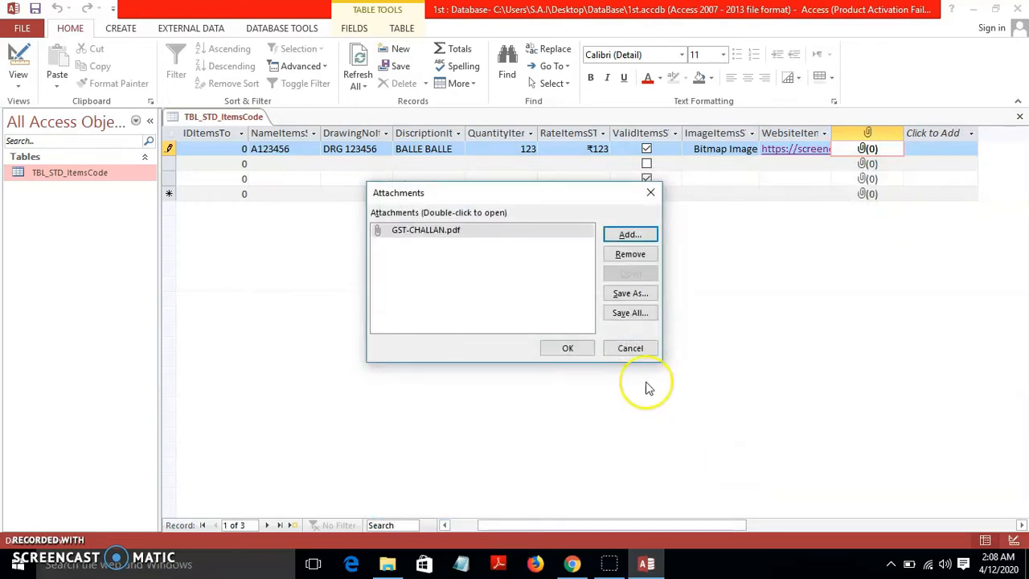
left_click(562, 349)
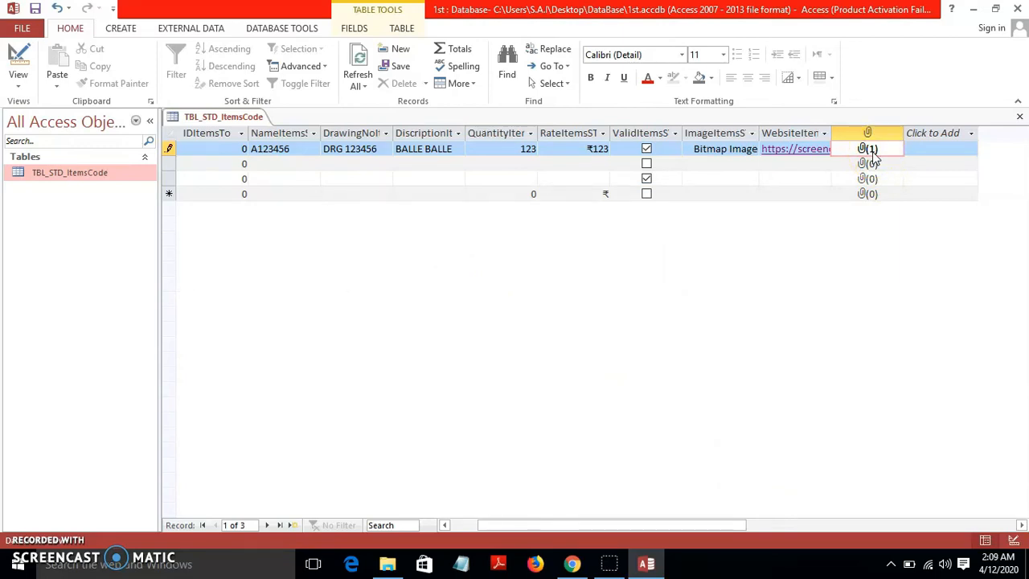
Open the first record's GST-CHALLAN.pdf attachment to check it, and return to the table in Access.
left_click(827, 179)
double_click(868, 148)
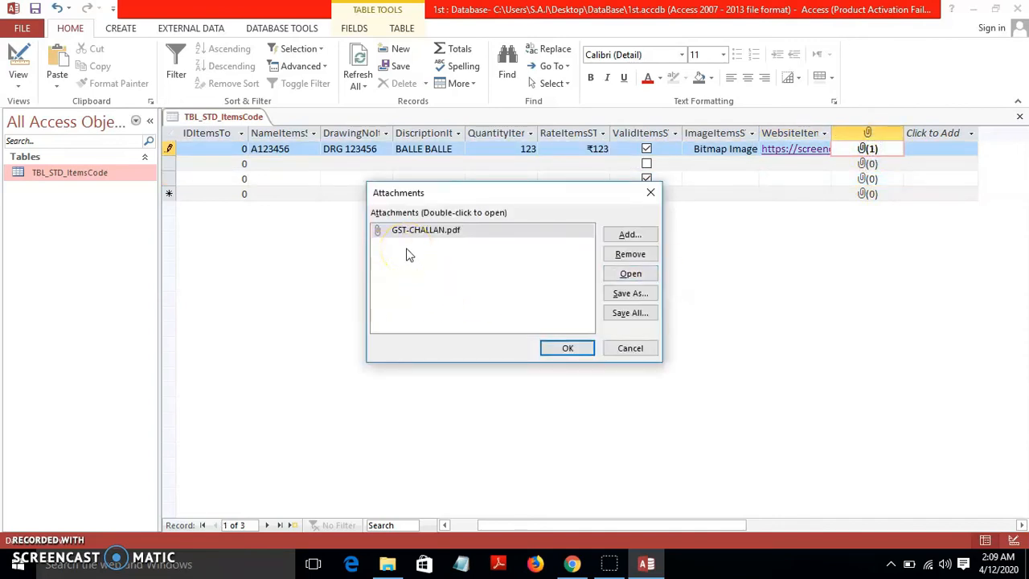
left_click(615, 352)
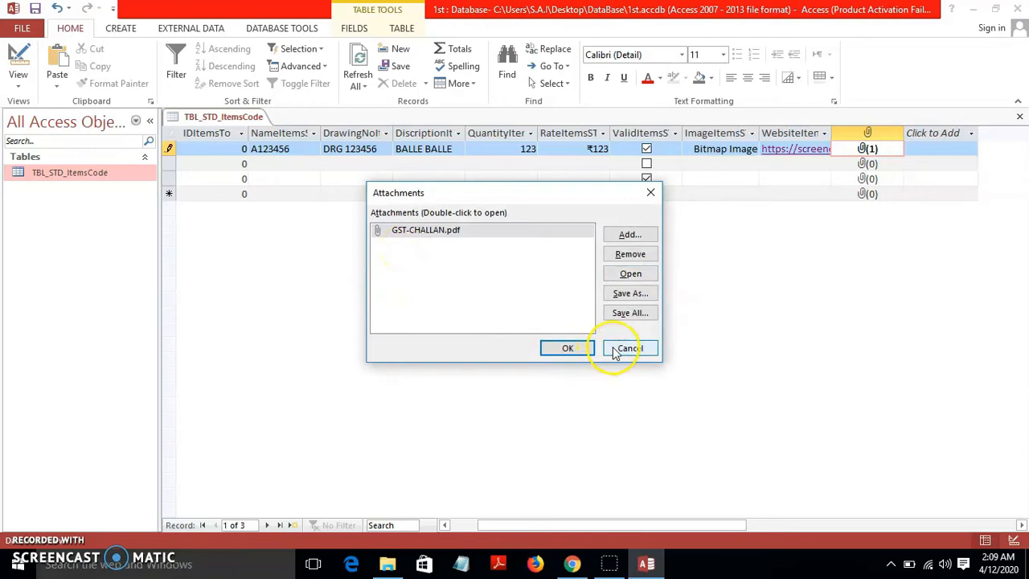
left_click(628, 277)
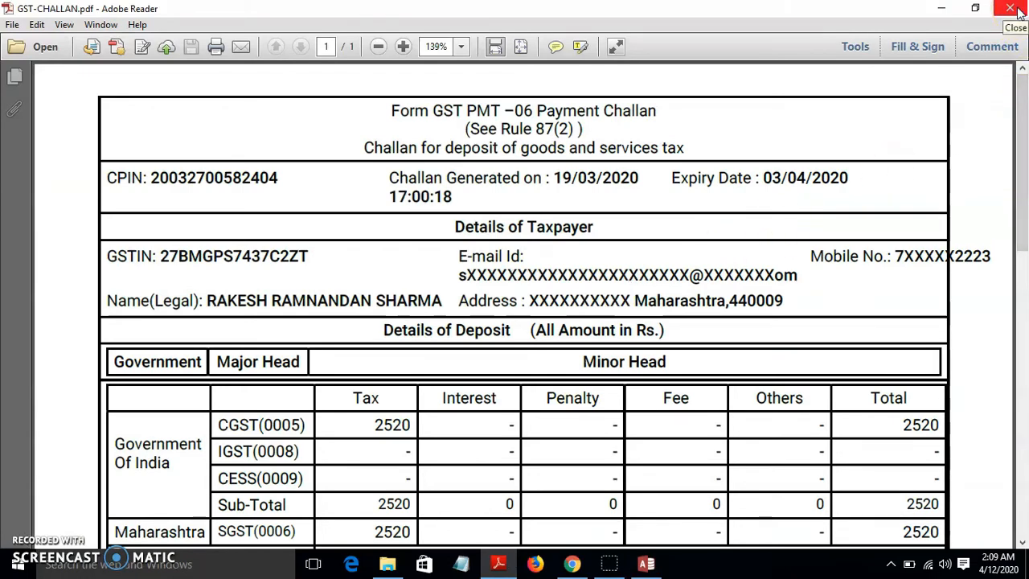
left_click(1017, 11)
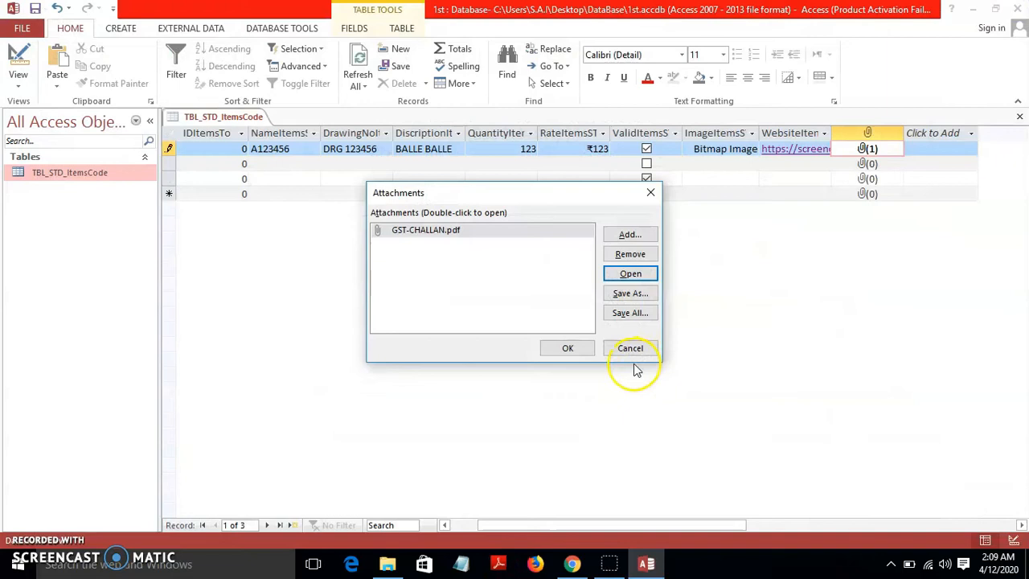
left_click(630, 350)
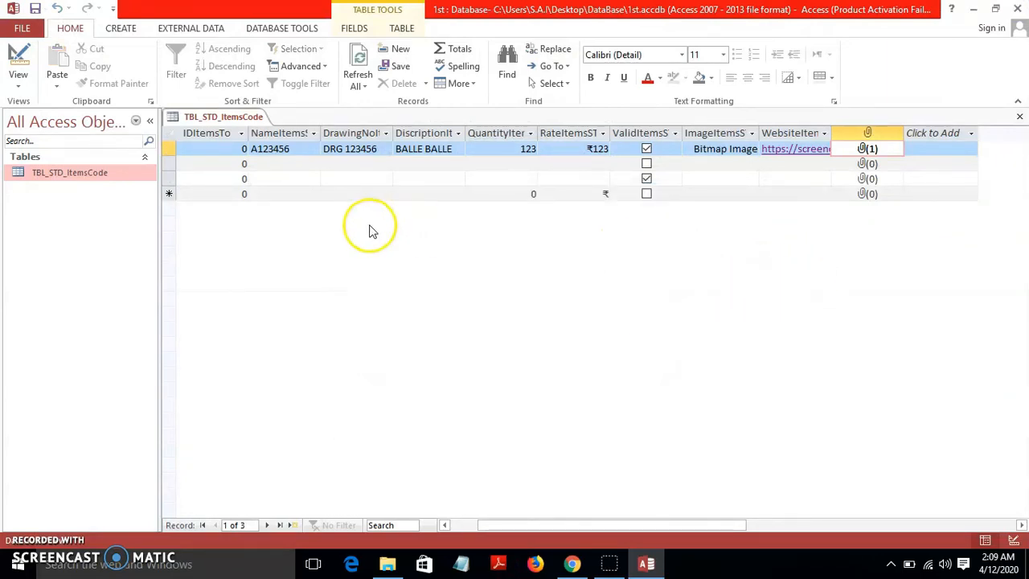
Examine the data types offered for a new field in Design View, including Calculated and Lookup Wizard, and close the table.
left_click(18, 64)
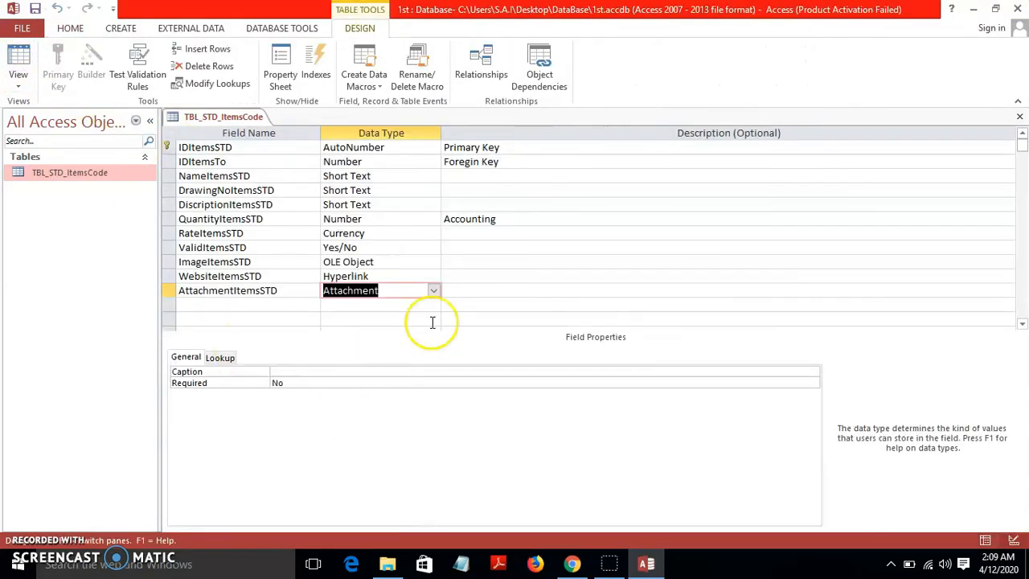
left_click(428, 303)
left_click(431, 303)
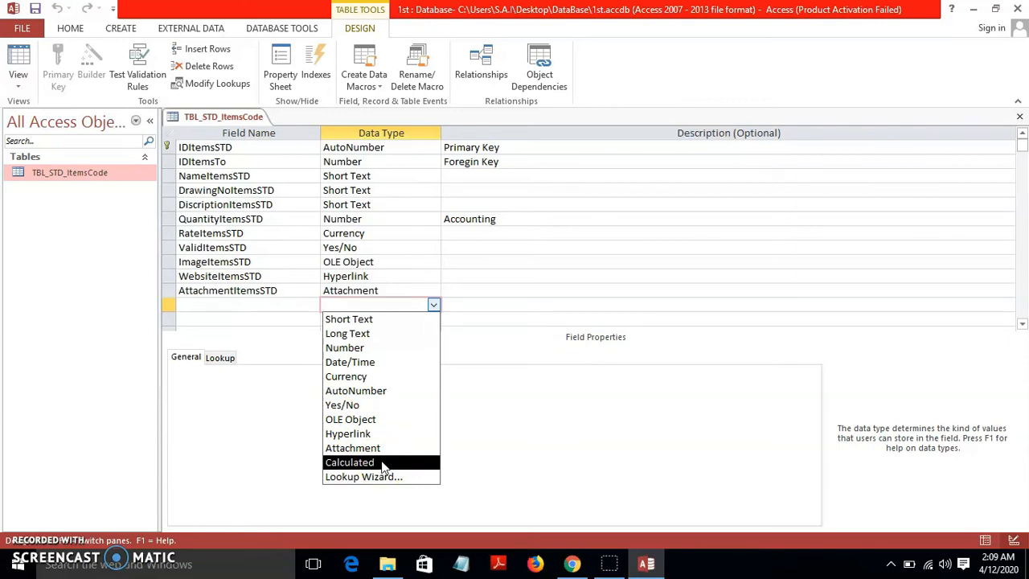
left_click_drag(383, 468, 386, 476)
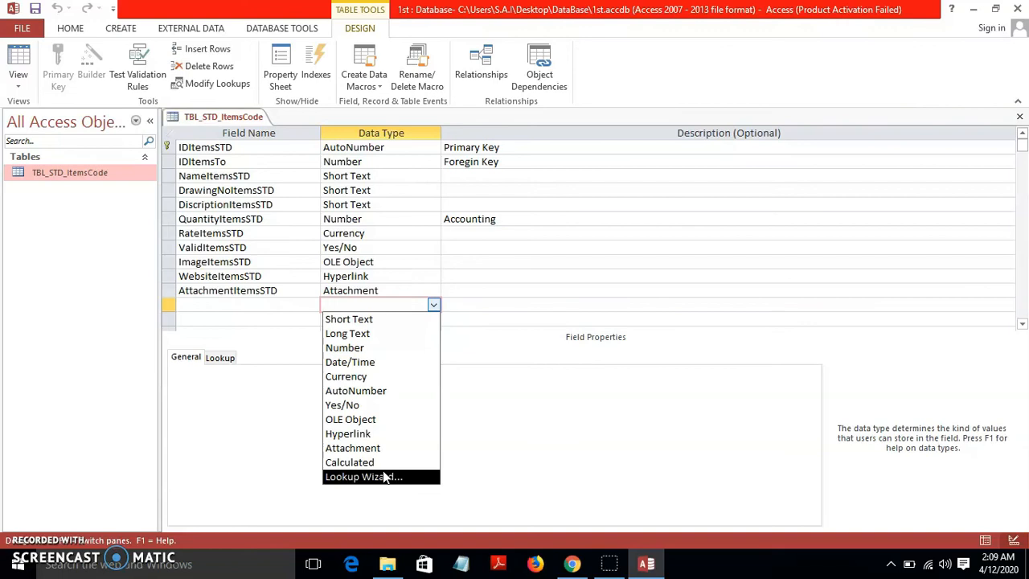
left_click(97, 354)
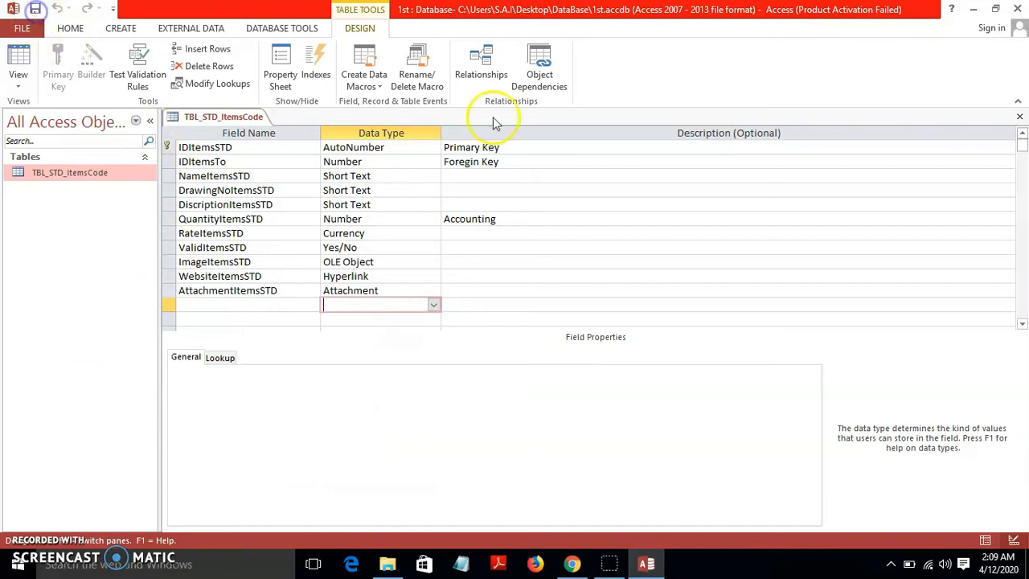
left_click(1018, 116)
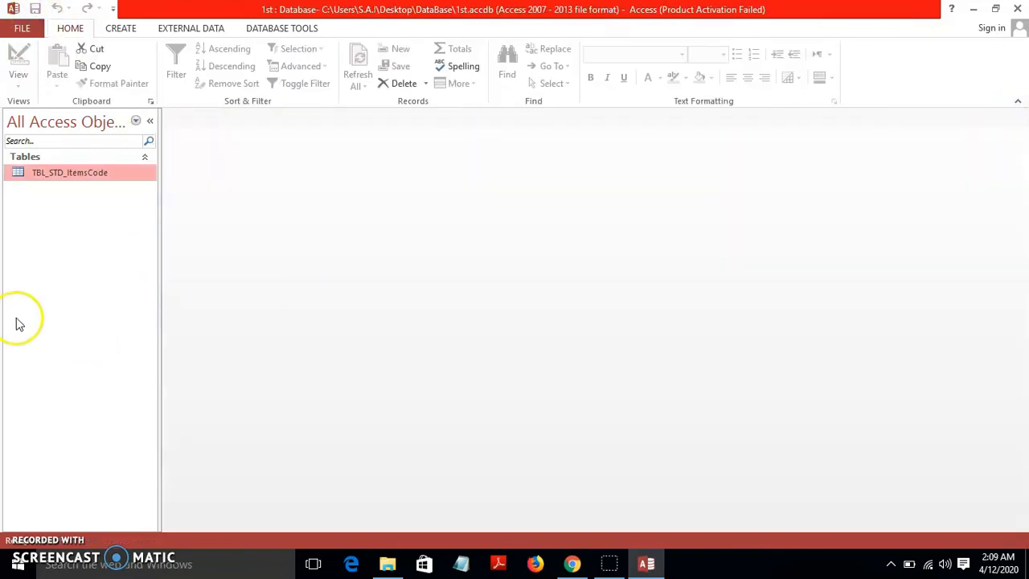
Reopen TBL_STD_ItemsCode in Design View, add a CityItemsSTD field with the Short Text data type, and close the table.
double_click(80, 182)
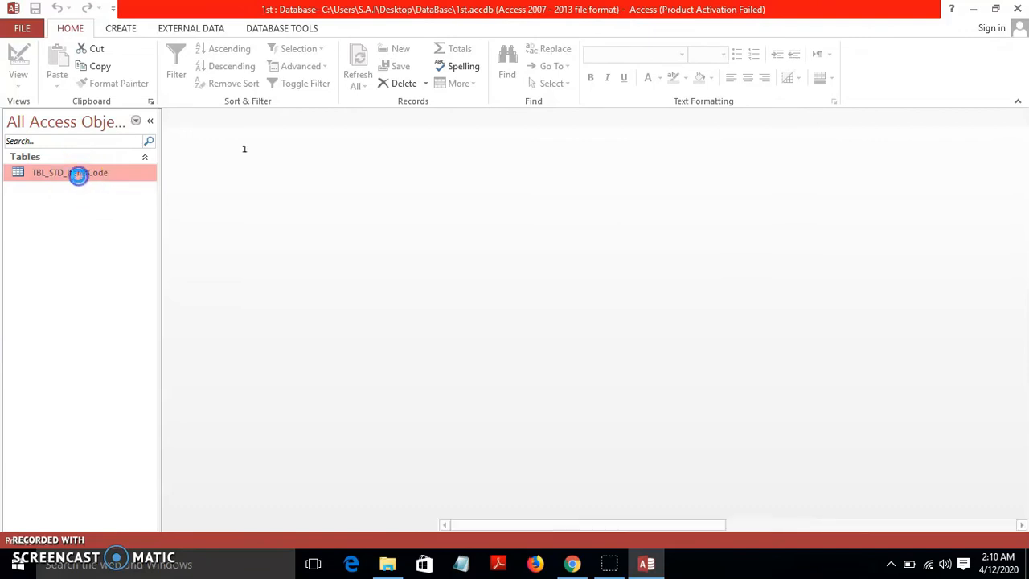
left_click(17, 64)
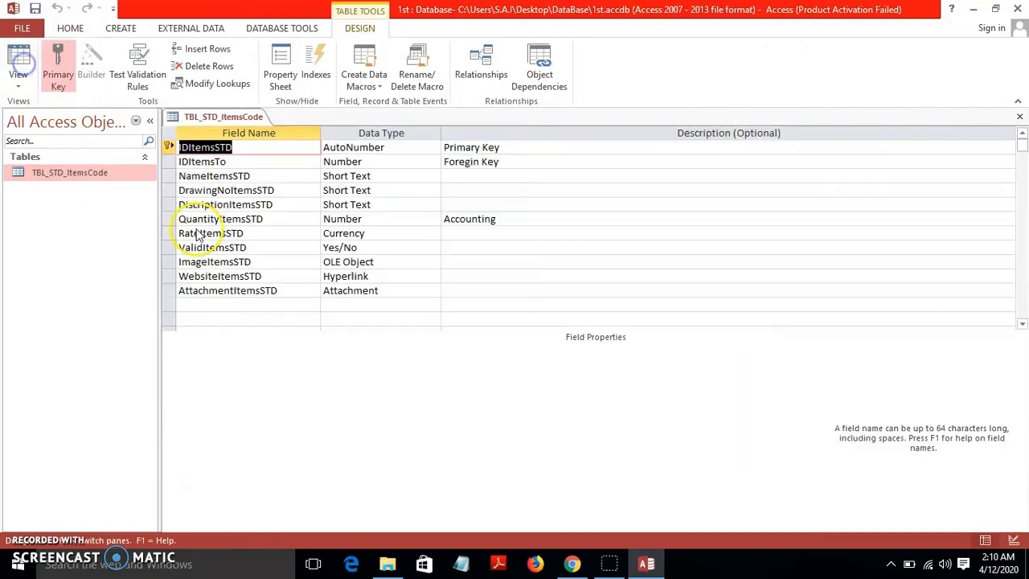
left_click(239, 304)
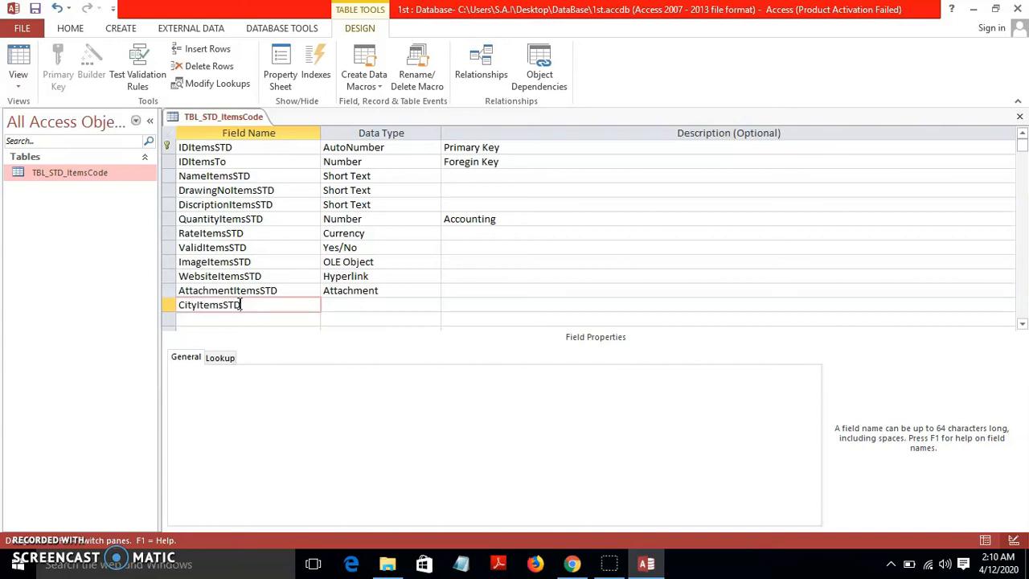
left_click(325, 310)
left_click(434, 306)
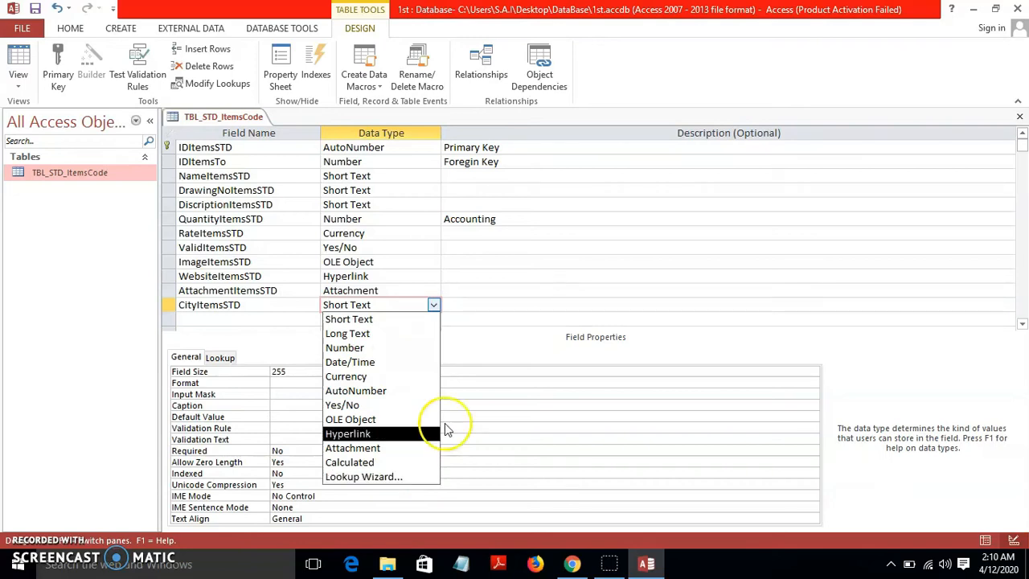
left_click(476, 304)
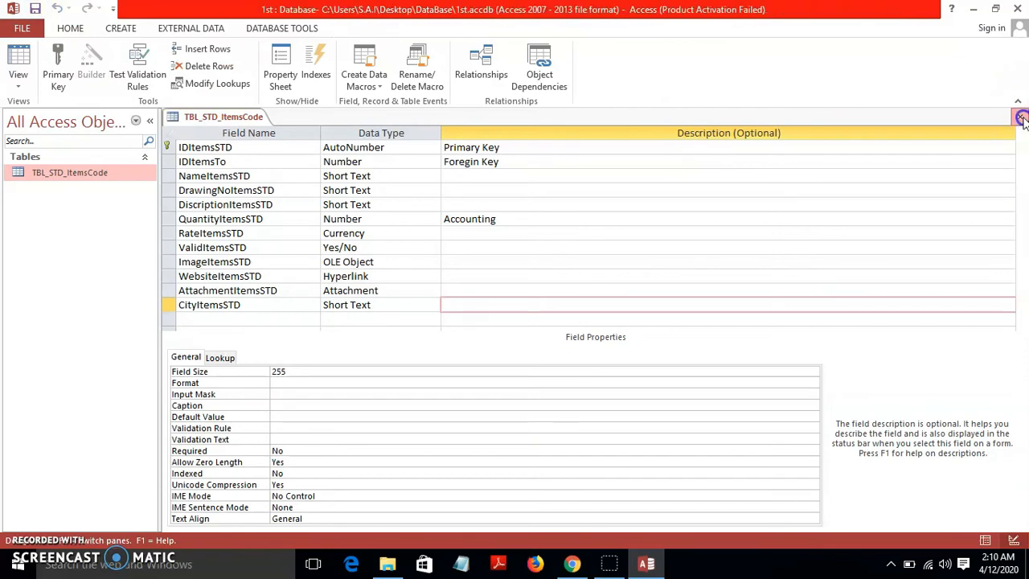
left_click(1018, 115)
Create a new table in Design View with an AutoNumber field named IDCitiesSTD as its primary key.
left_click(110, 28)
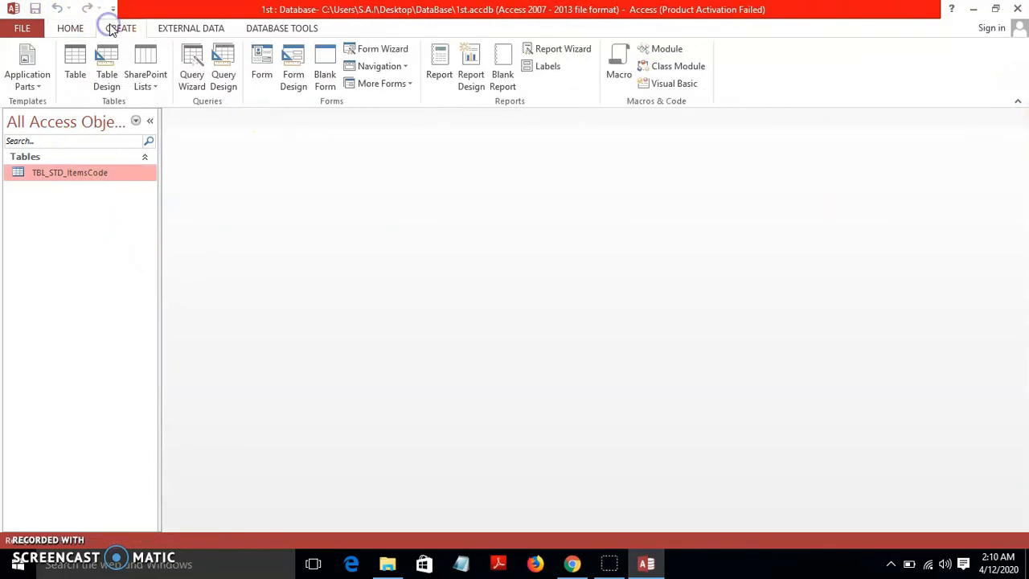
left_click(109, 63)
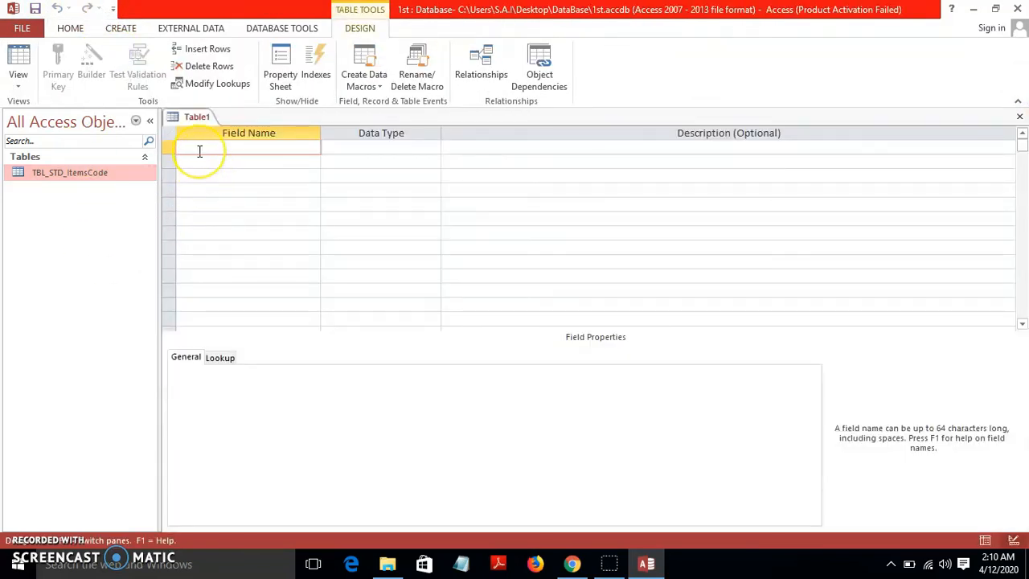
type("IDCitiesSTD")
left_click(354, 142)
left_click(432, 147)
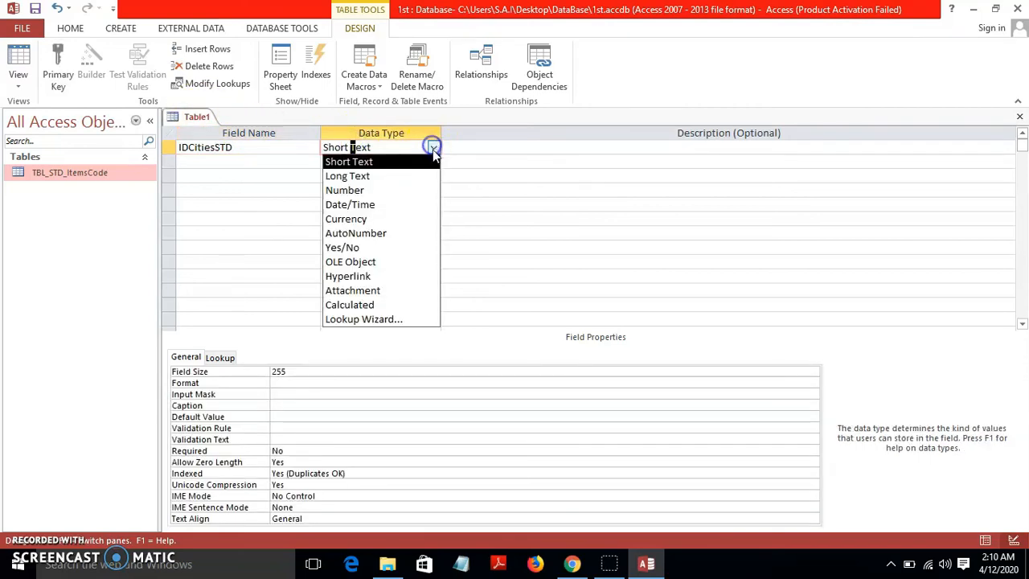
left_click(408, 232)
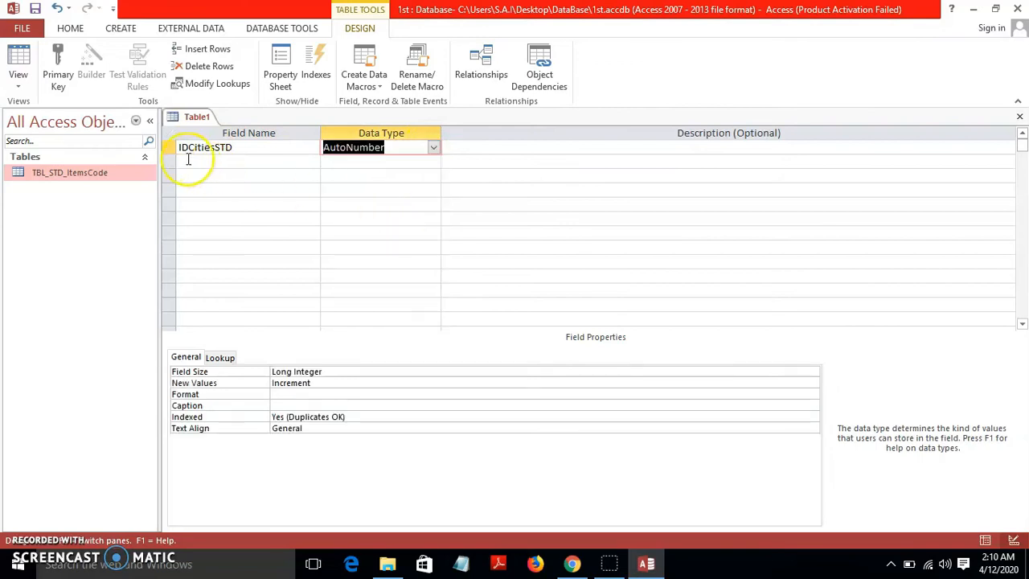
left_click(58, 62)
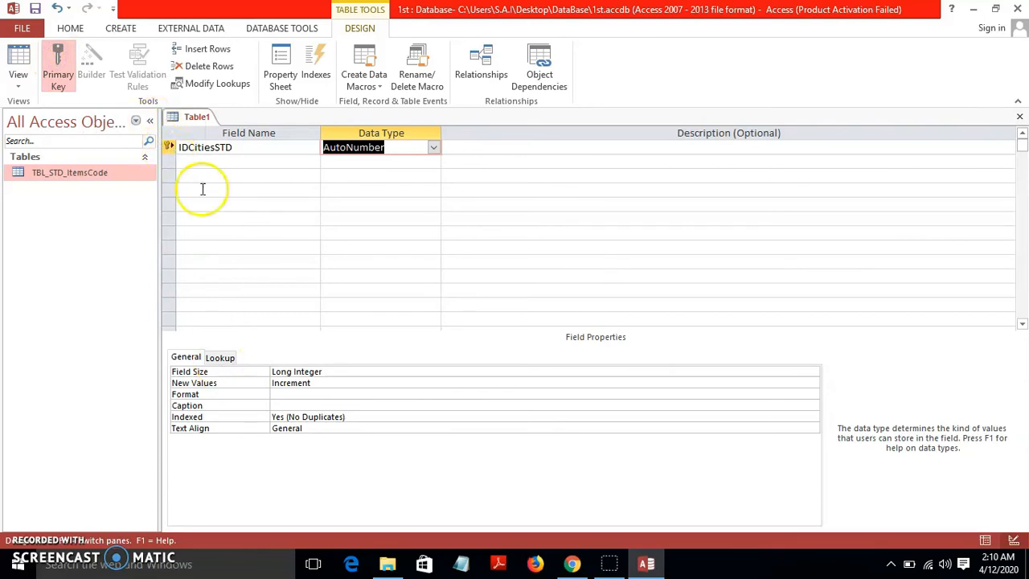
Add an IDCitiesTo field with the Number data type and the description Foregin Key.
left_click(230, 161)
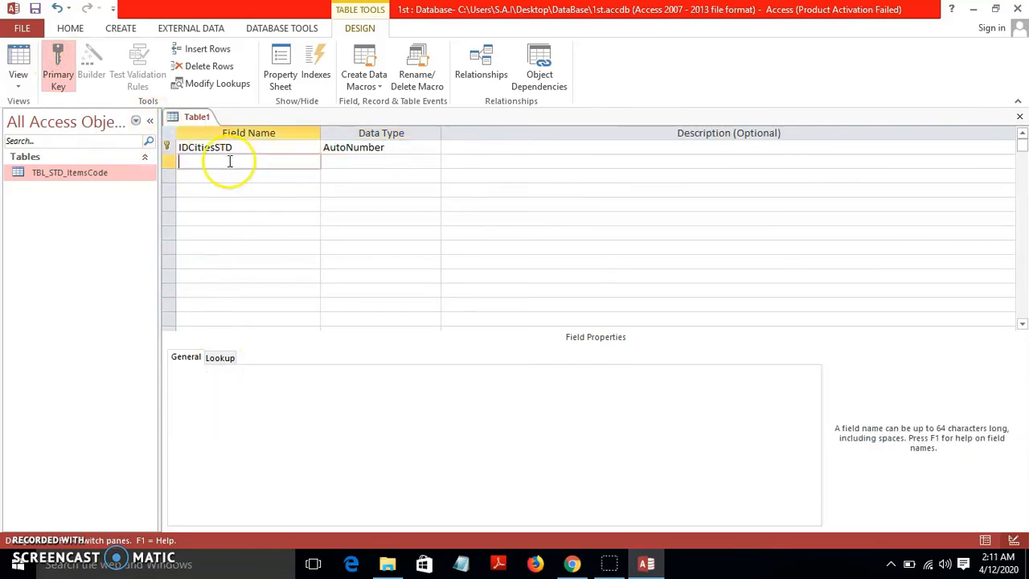
type("ID")
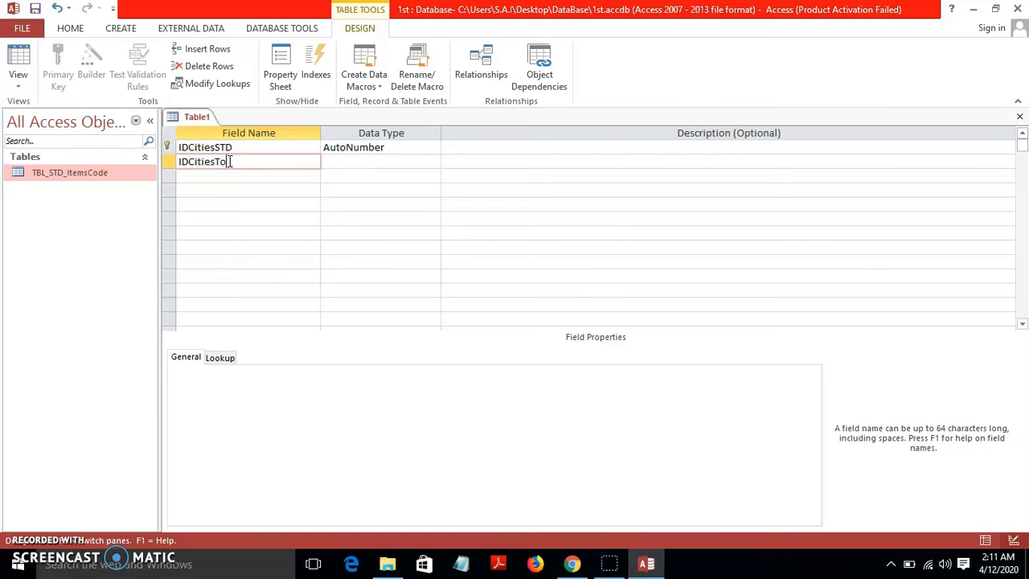
type("CitiesTo")
left_click(340, 164)
left_click(432, 164)
left_click(401, 205)
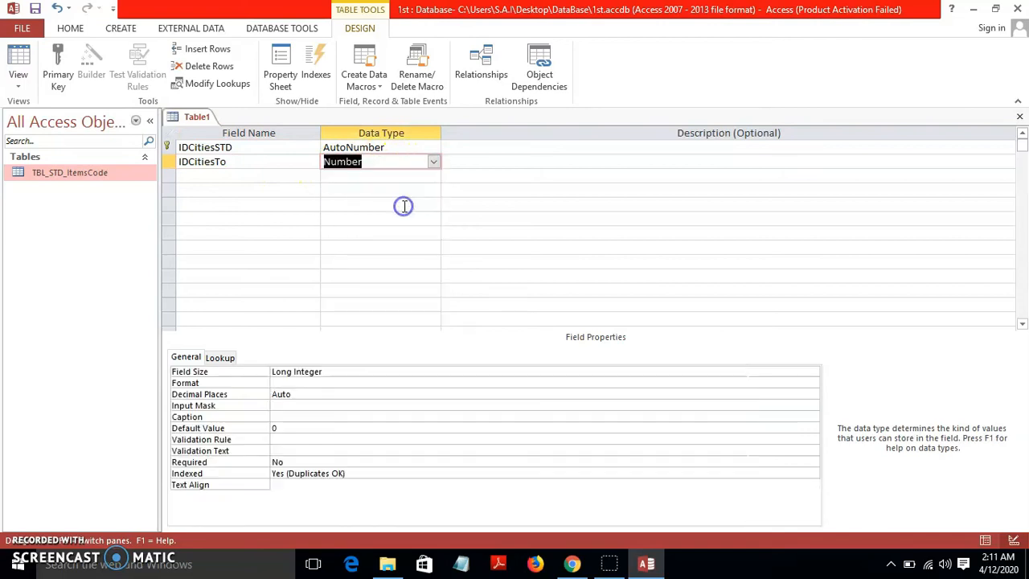
left_click(471, 162)
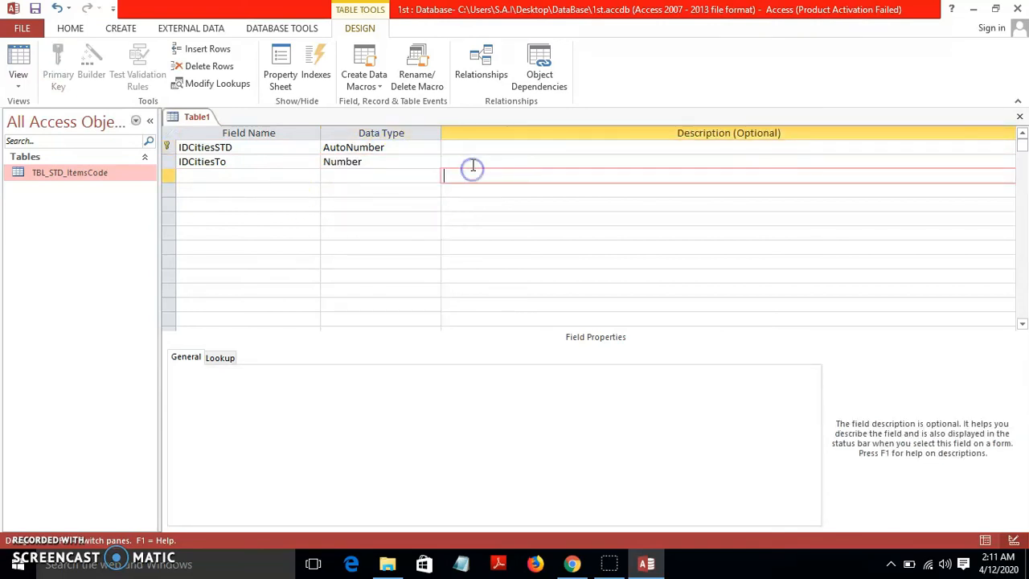
type("Foregin Key")
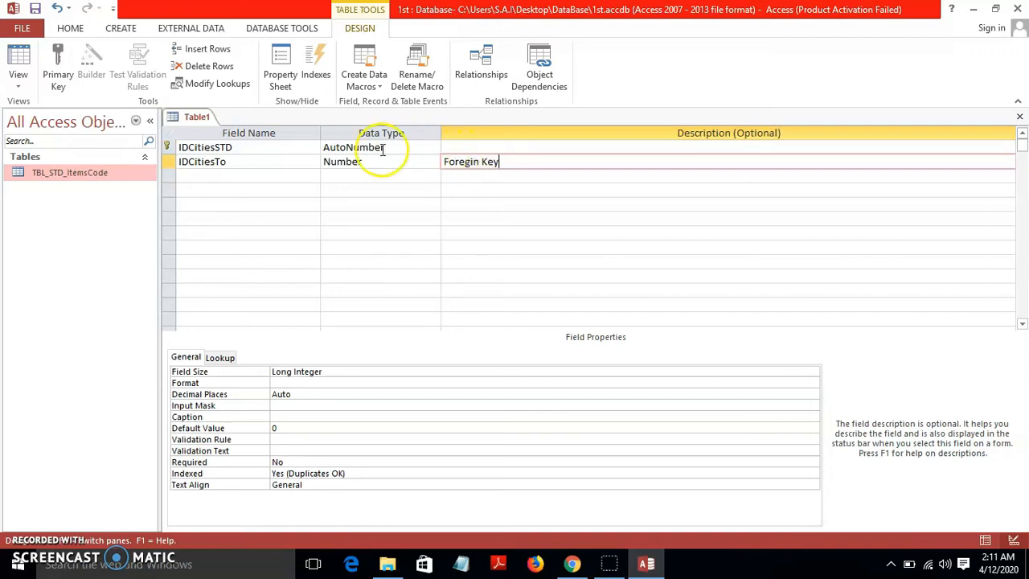
Add a third field called Name with the Short Text data type and consult TBL_STD_ItemsCode for its field naming.
left_click(214, 178)
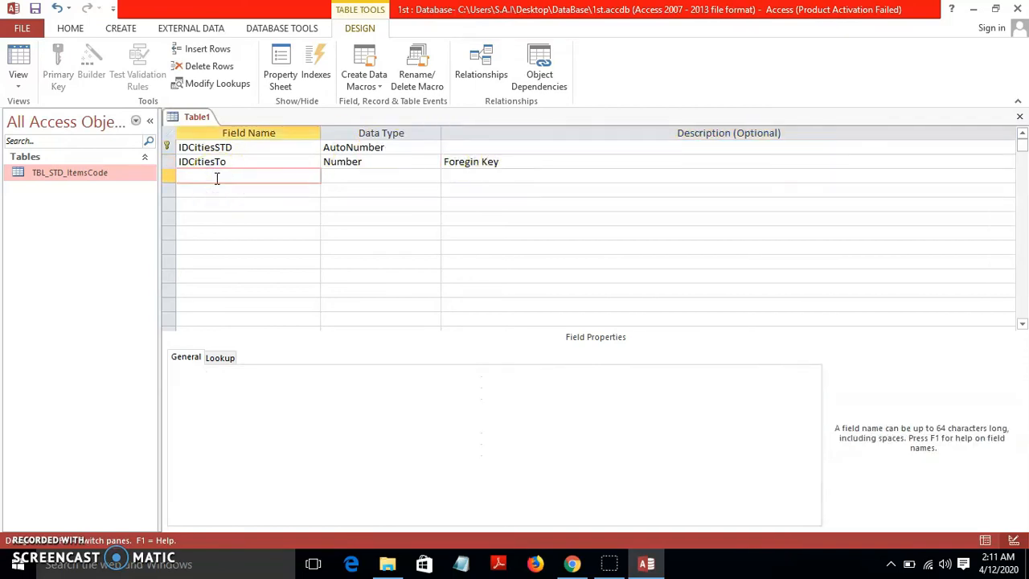
type("Nam")
left_click(80, 180)
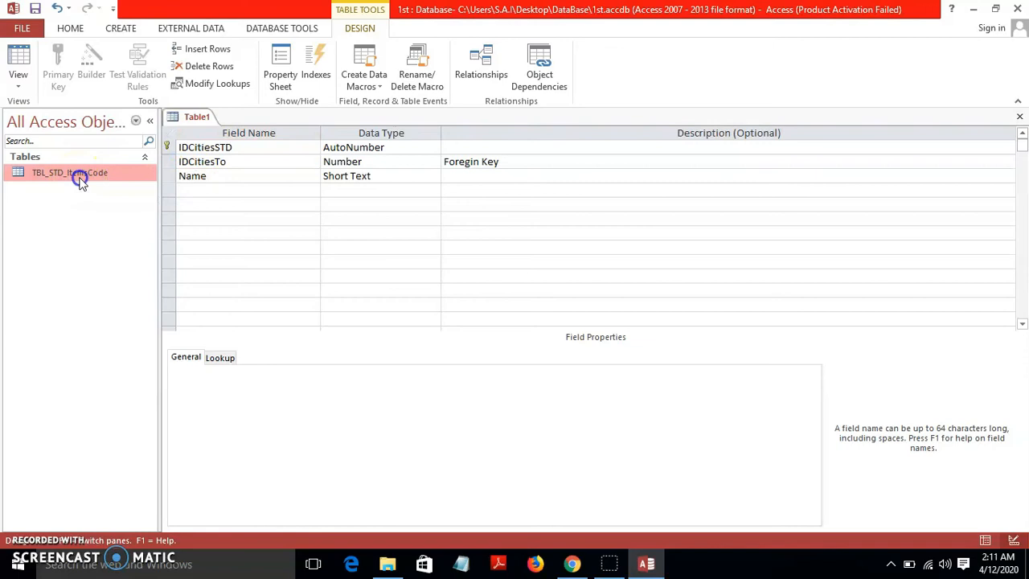
double_click(80, 180)
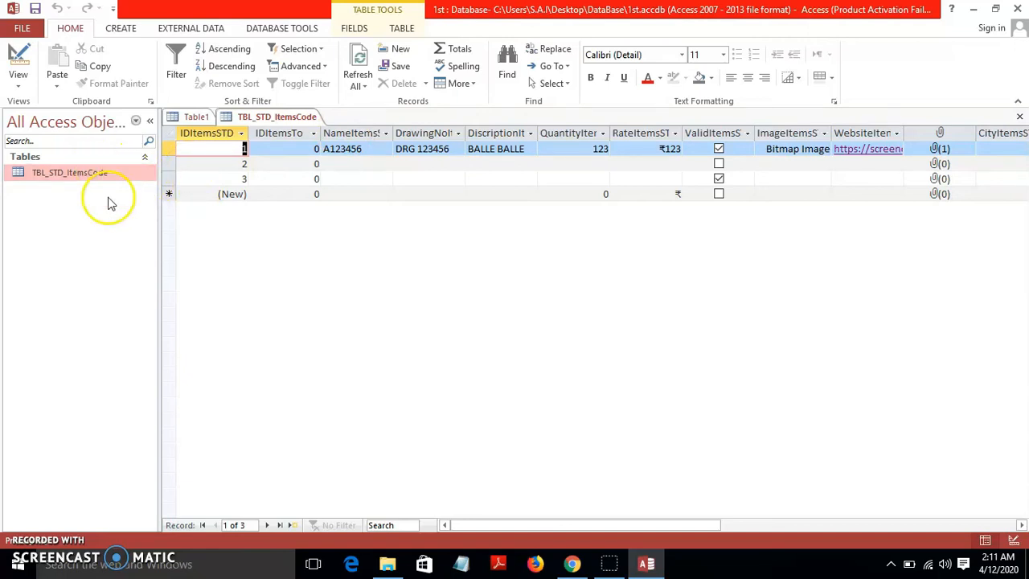
left_click(195, 116)
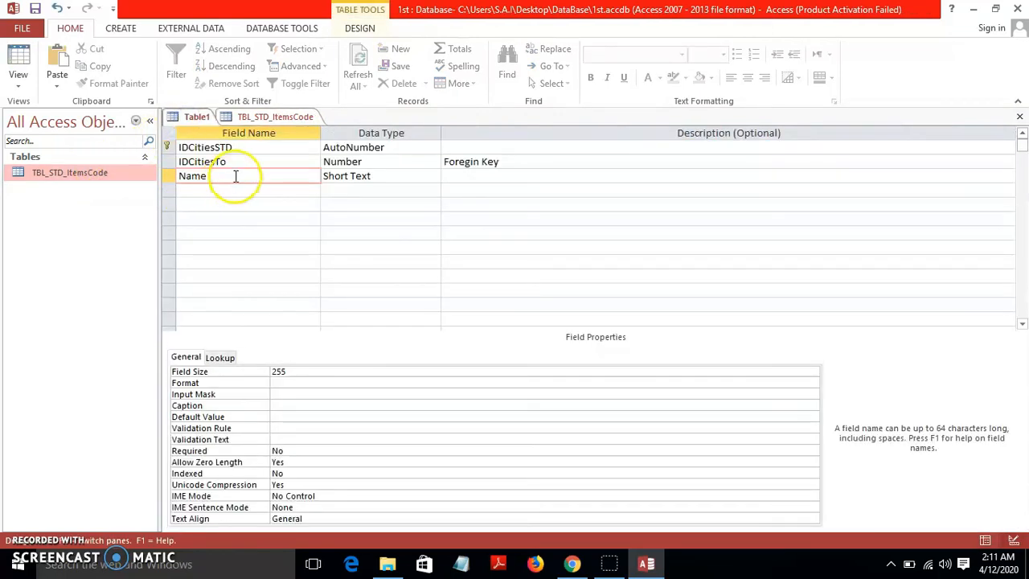
Extend the Name field to NameCitiesSTD by copying the CitiesSTD suffix from the primary key field's name.
left_click_drag(234, 147, 183, 149)
key("ctrl+c")
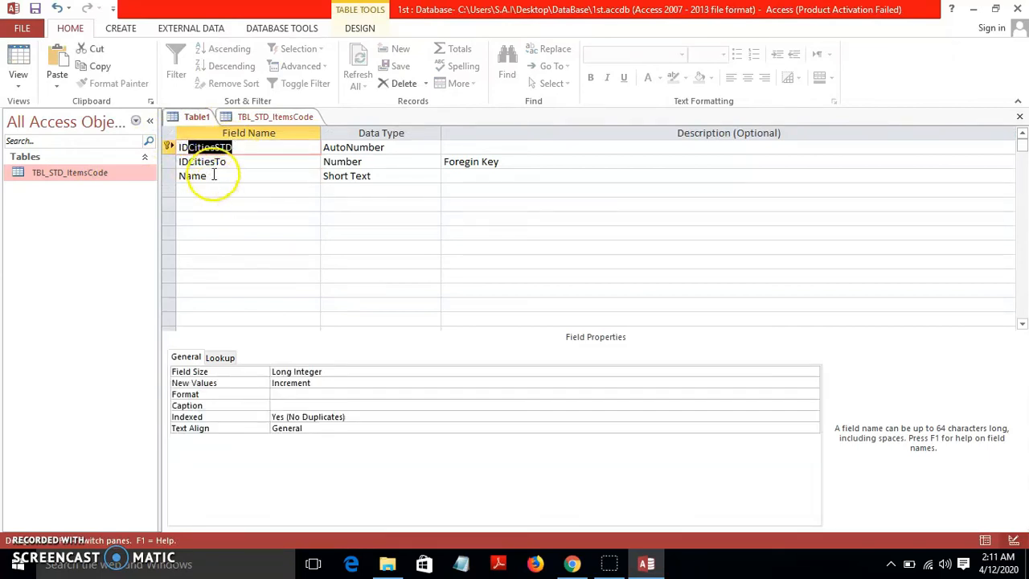
left_click(213, 175)
key("ctrl+v")
left_click(193, 185)
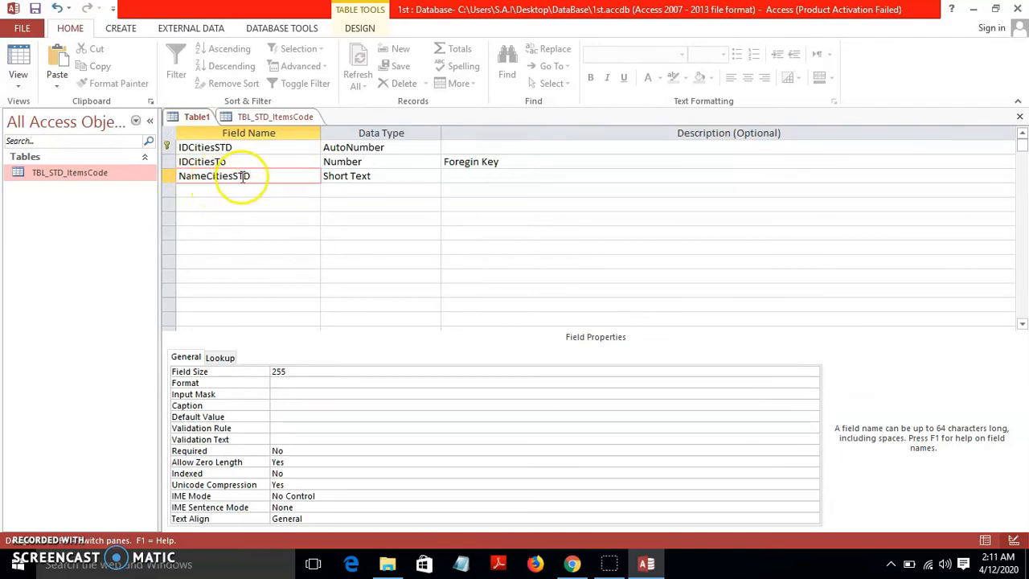
Save the new table as TBL_STD_Cities.
left_click(34, 11)
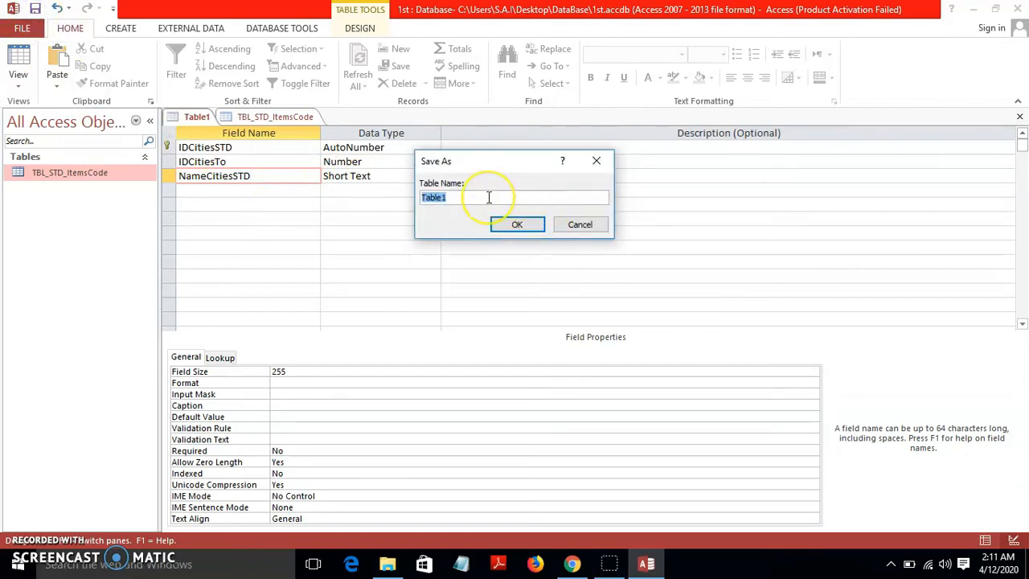
type("T")
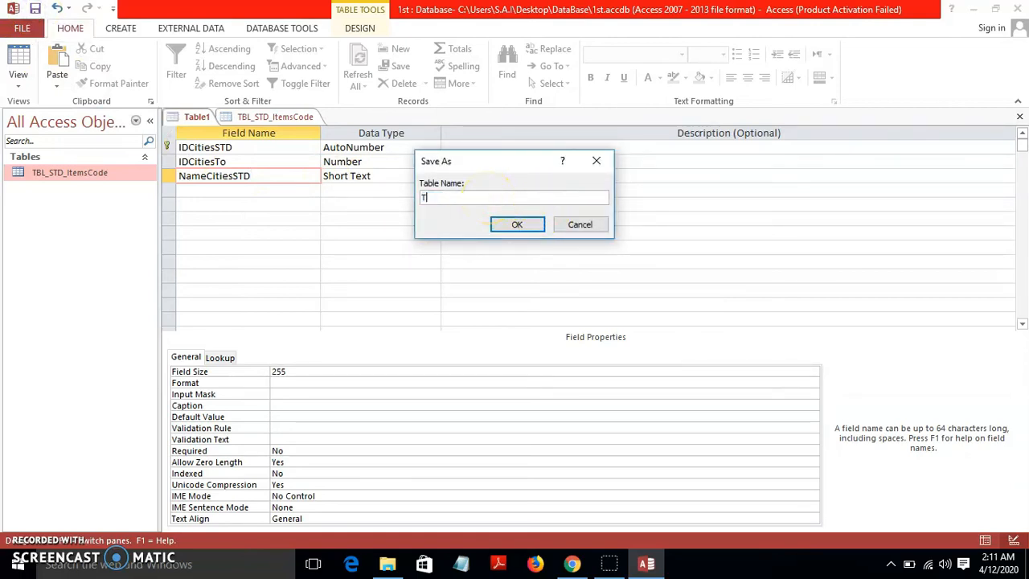
type("BL_STD_Citie")
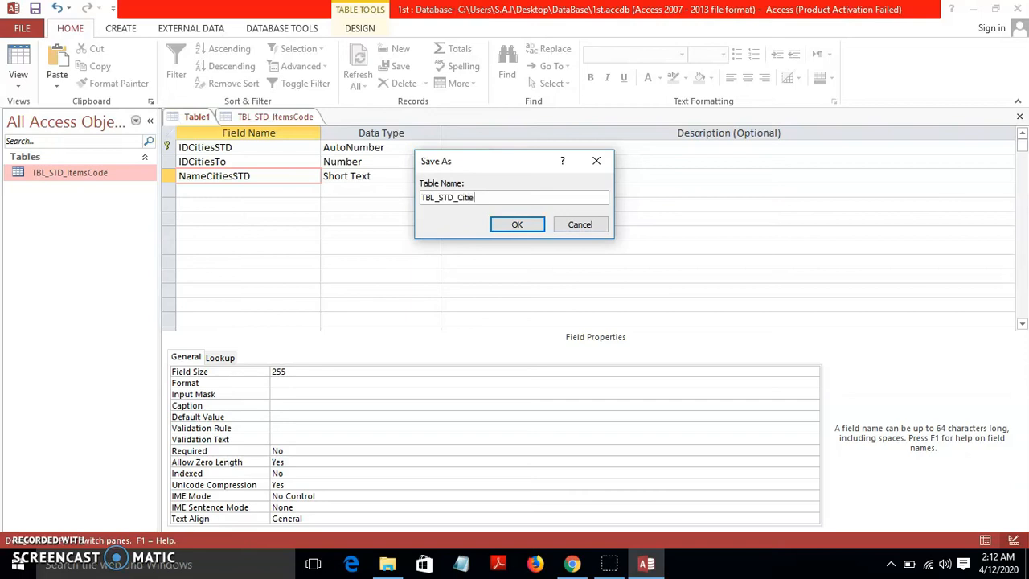
left_click(514, 224)
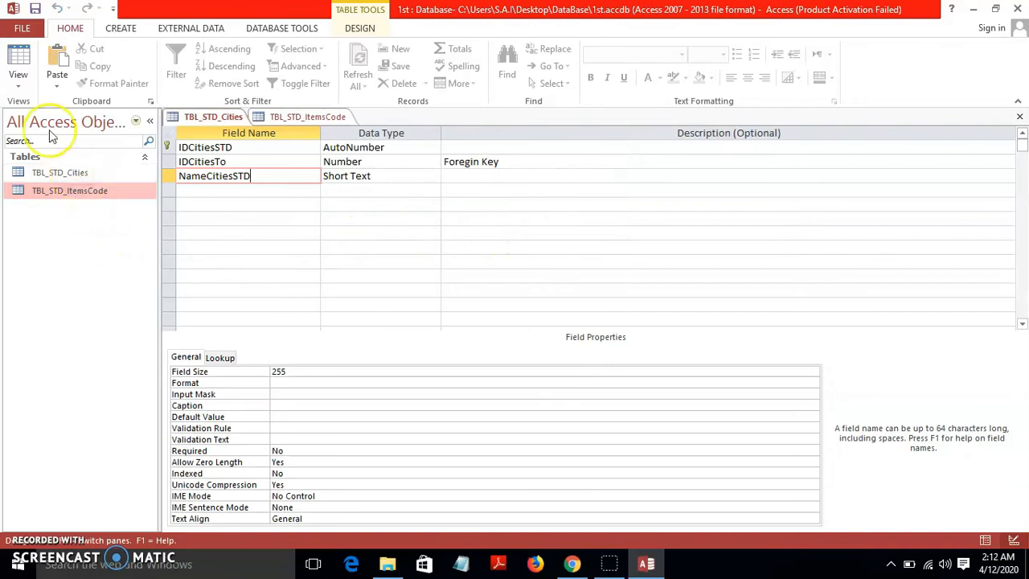
Display TBL_STD_Cities in Datasheet View and enter Mumbai as the first record's NameCitiesSTD value.
left_click(25, 58)
left_click(347, 233)
left_click(349, 147)
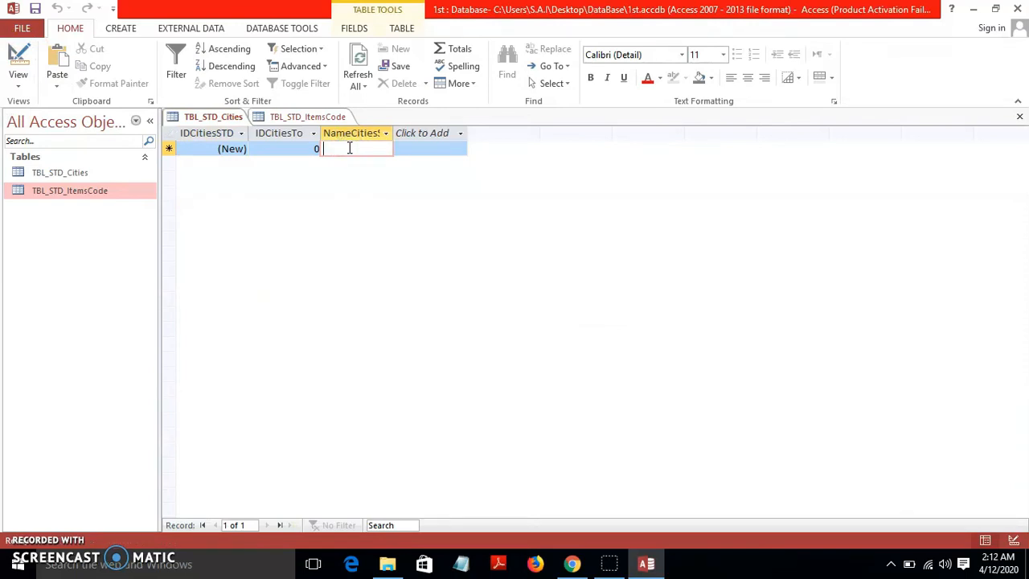
type("Mumbai")
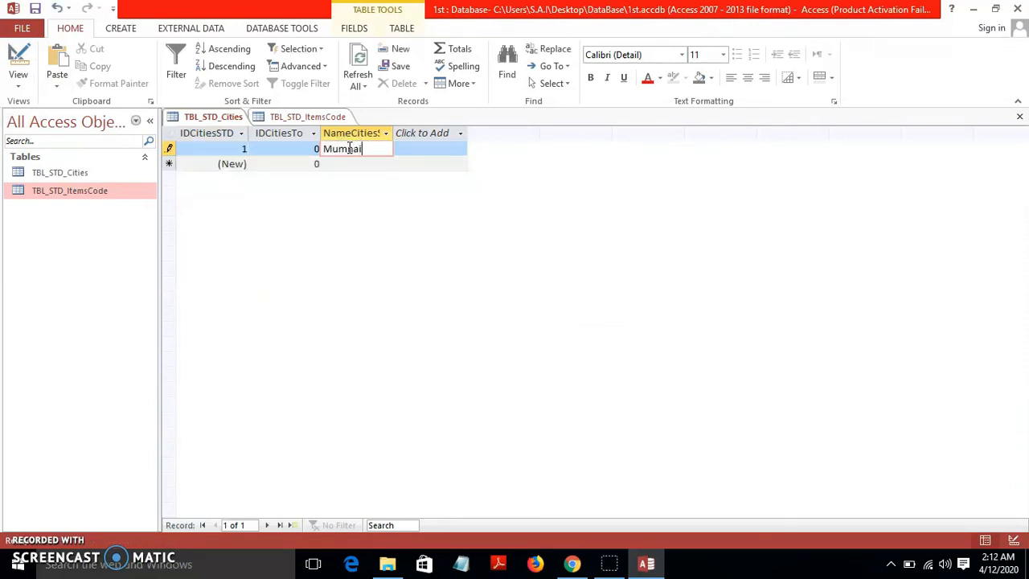
key("Down")
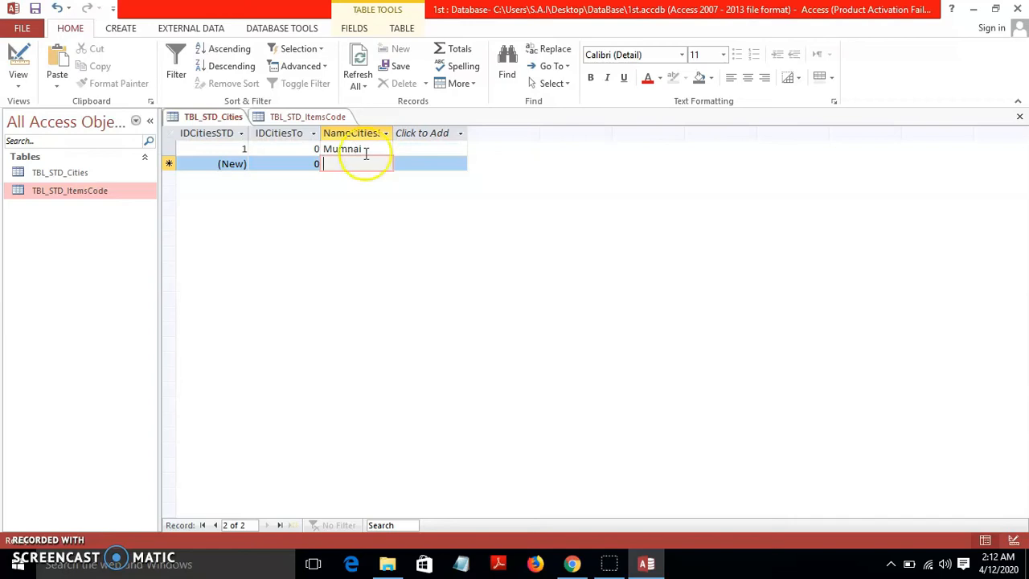
left_click(354, 151)
key("BackSpace")
type("b")
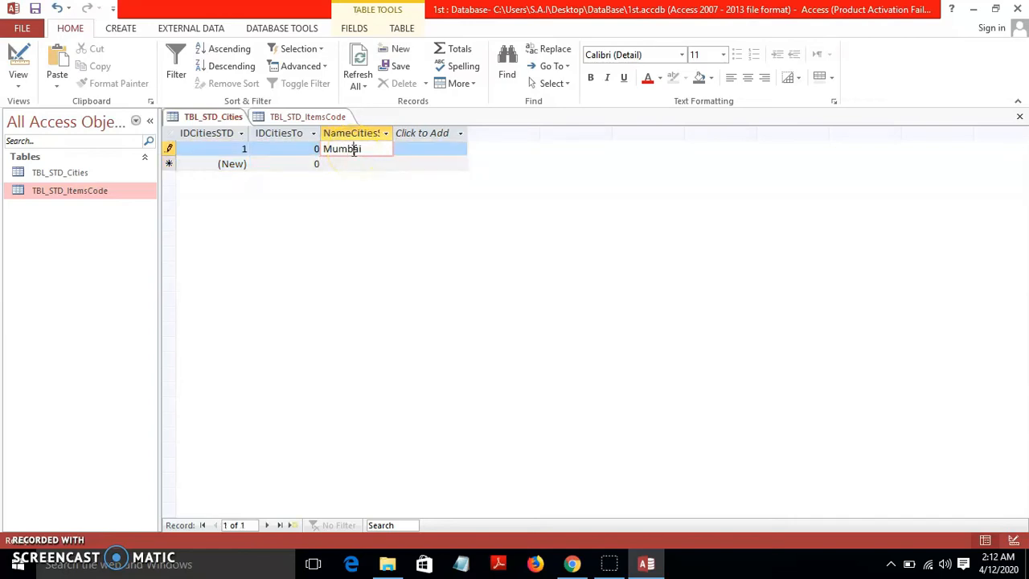
Add Nagpur, Delhi, Aurangabad and Pune as further city records and save the table.
left_click(347, 163)
type("Na")
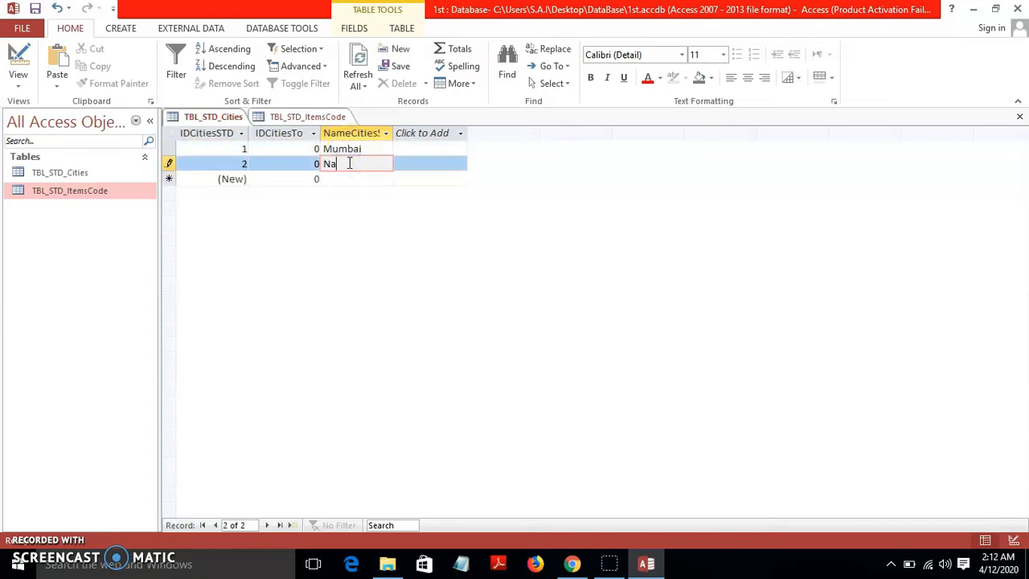
type("gpur")
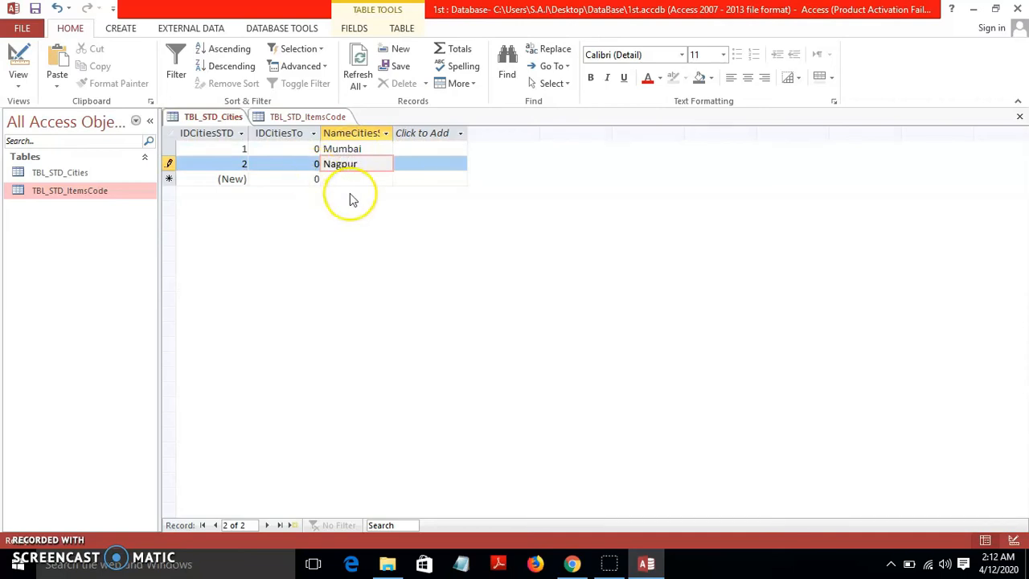
left_click(346, 177)
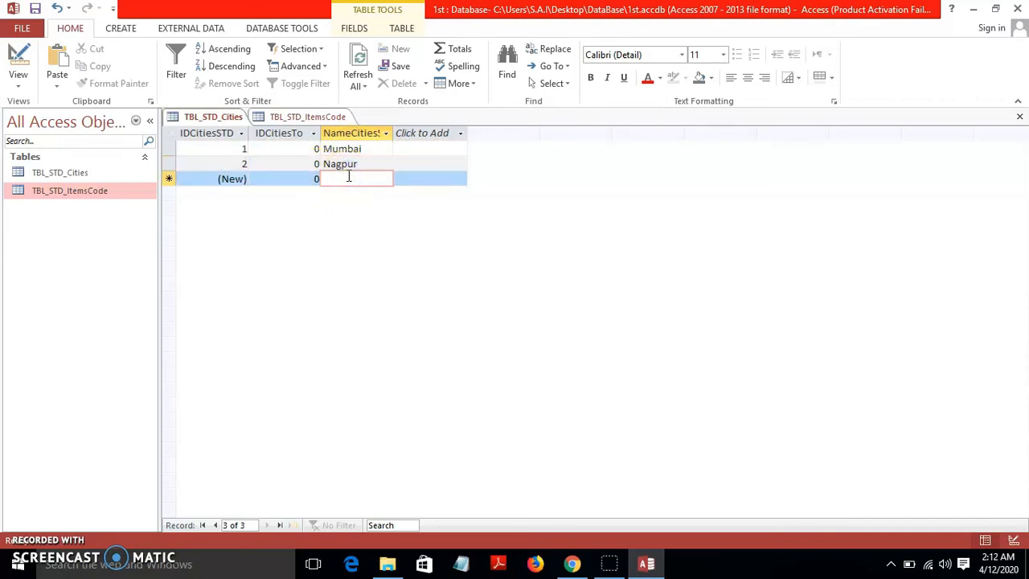
type("Delhi")
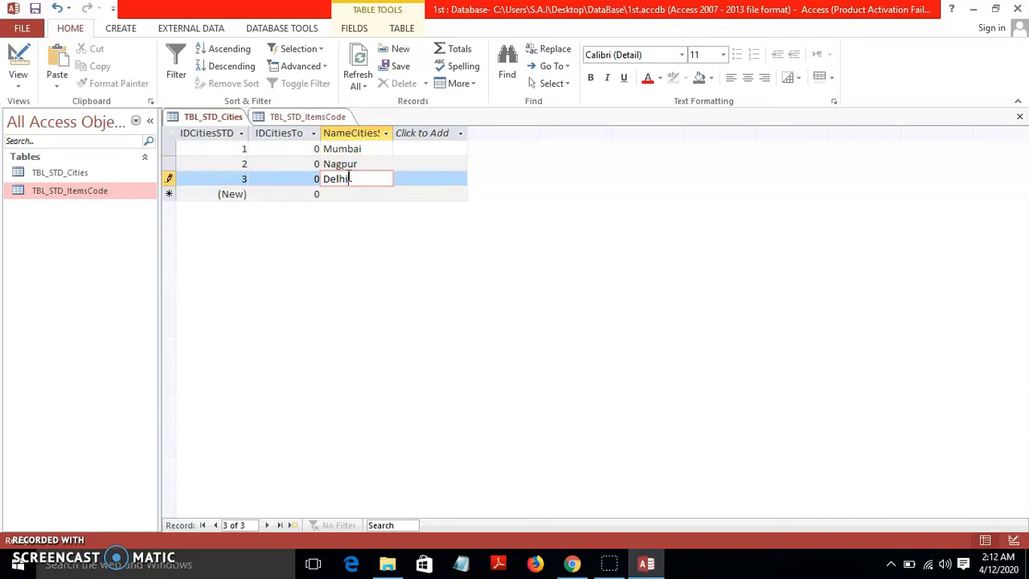
key("Down")
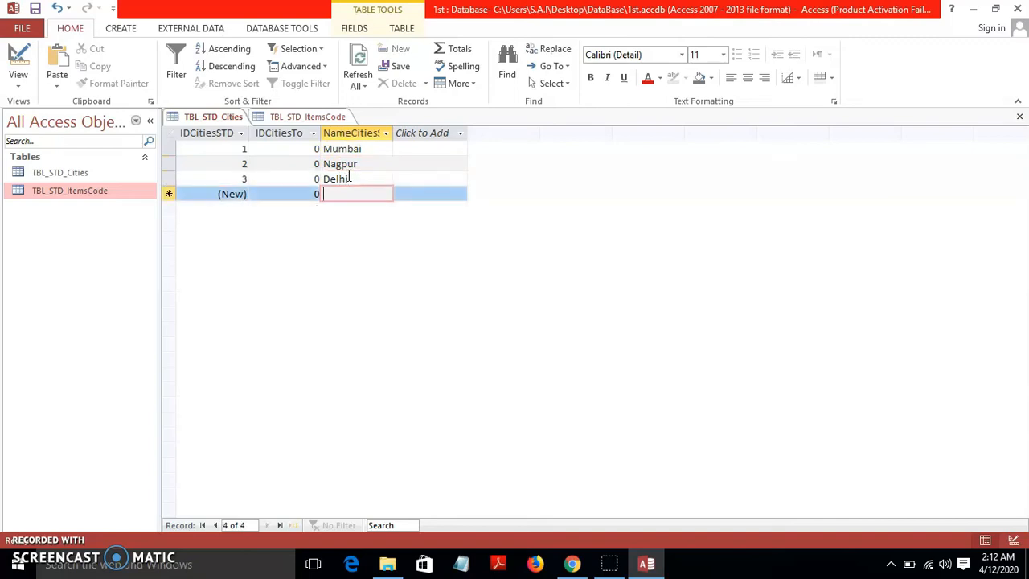
type("Aurangabad")
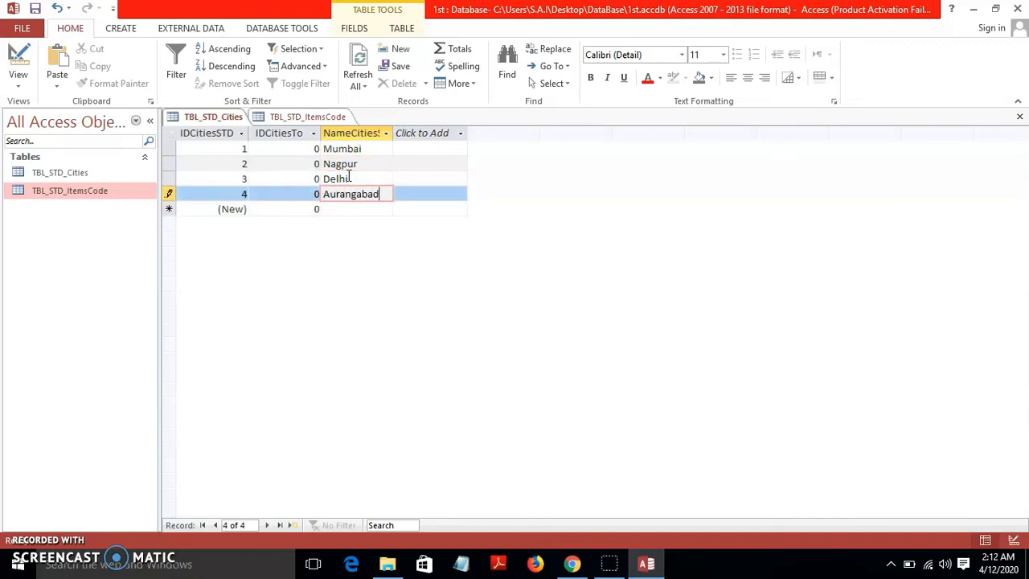
key("Down")
type("Pu")
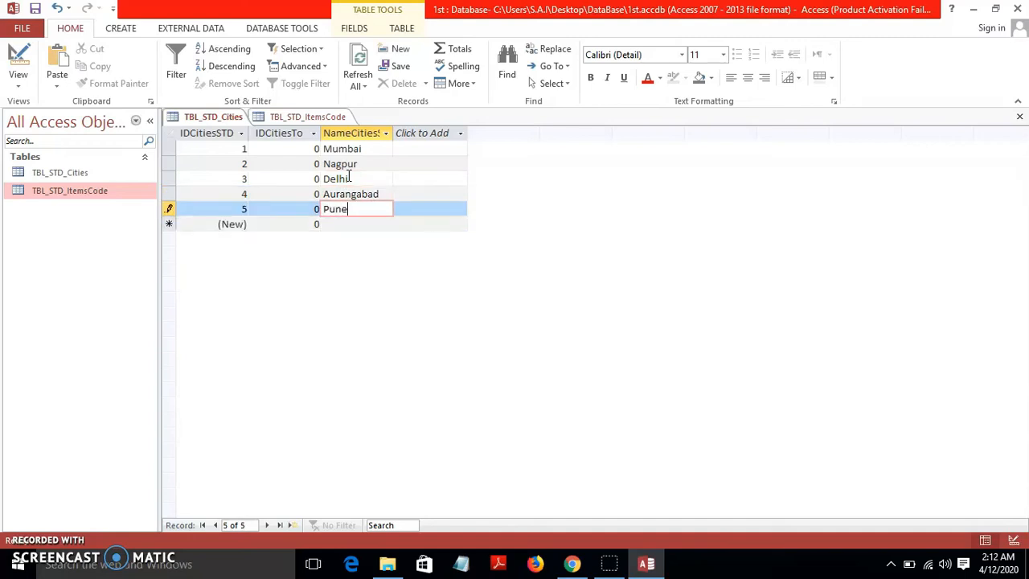
left_click(35, 8)
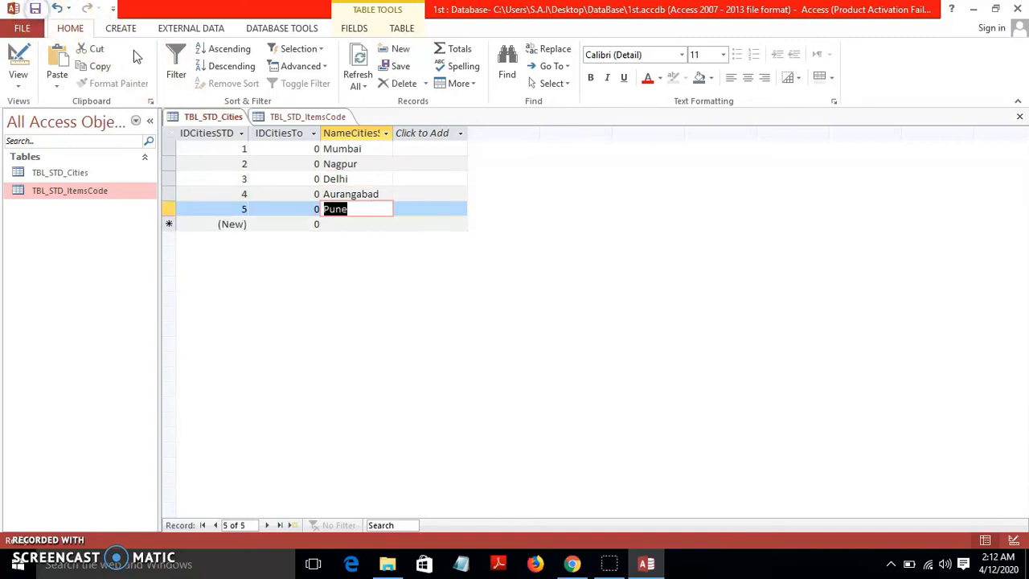
Close both open tables and reopen TBL_STD_ItemsCode in Design View.
left_click(1019, 116)
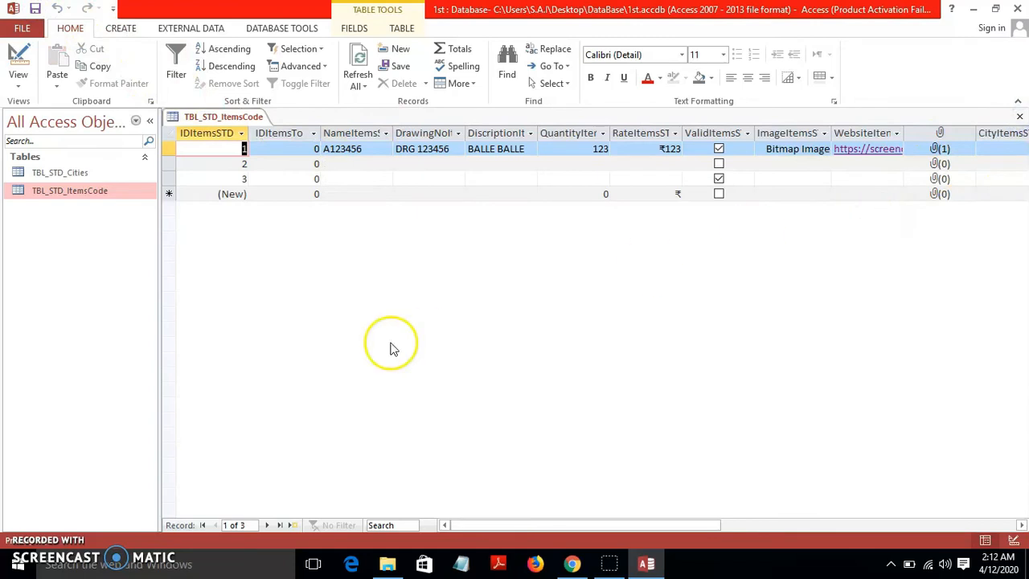
left_click(1019, 117)
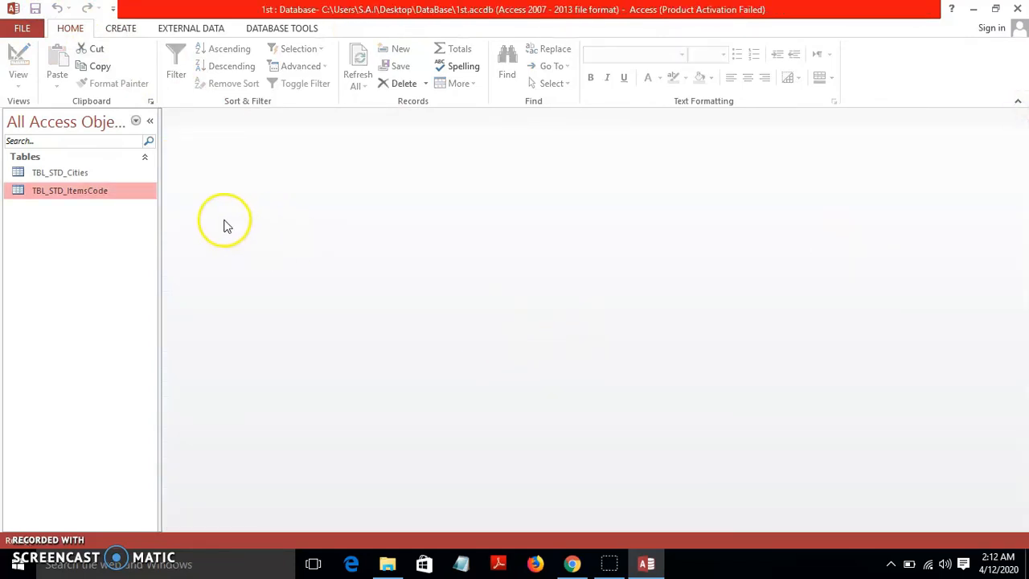
double_click(90, 198)
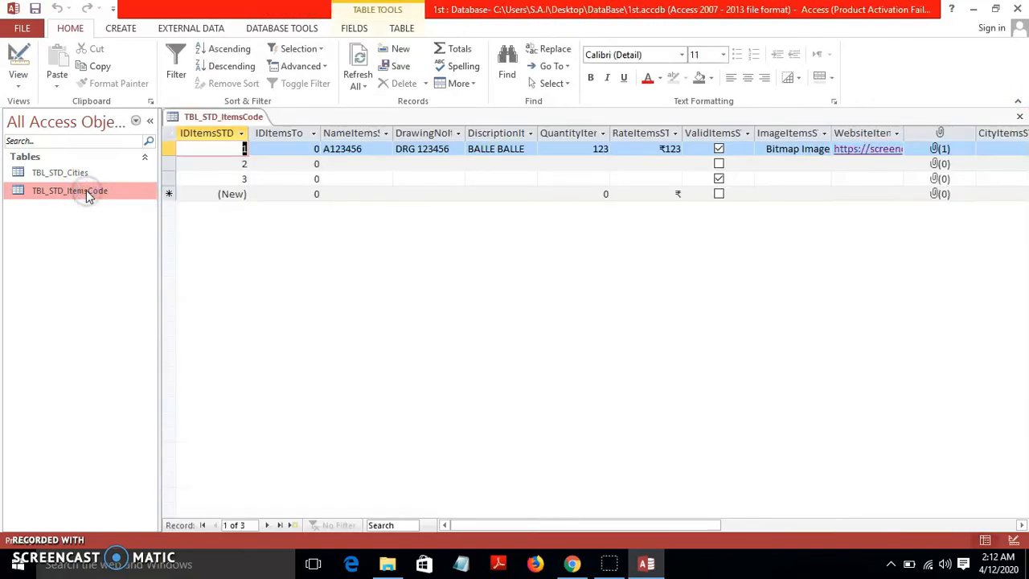
left_click(17, 54)
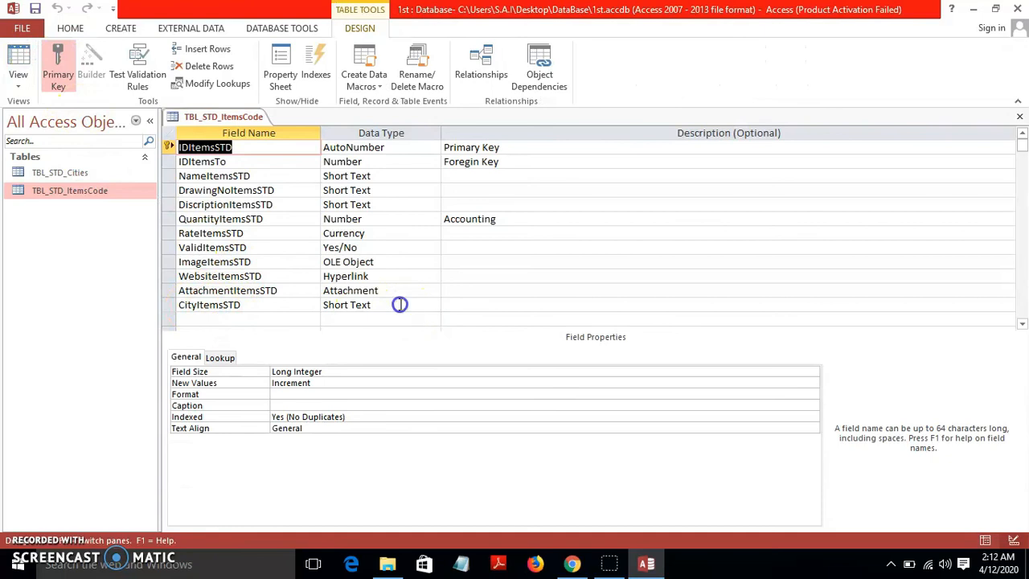
Start the Lookup Wizard for the CityItemsSTD field, taking its values from another table, TBL_STD_Cities.
left_click(427, 304)
left_click(433, 306)
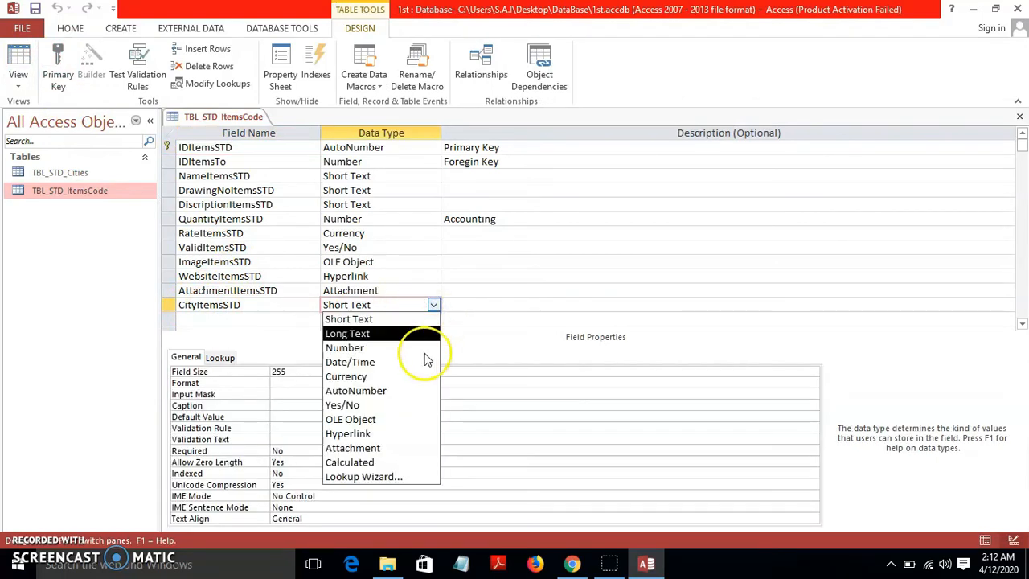
left_click(400, 477)
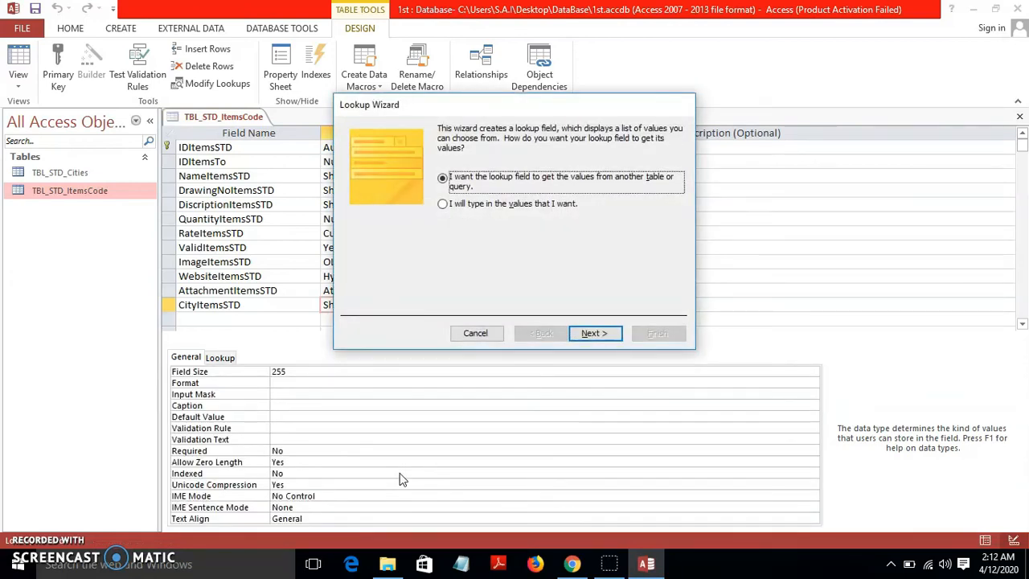
left_click(449, 182)
left_click(443, 204)
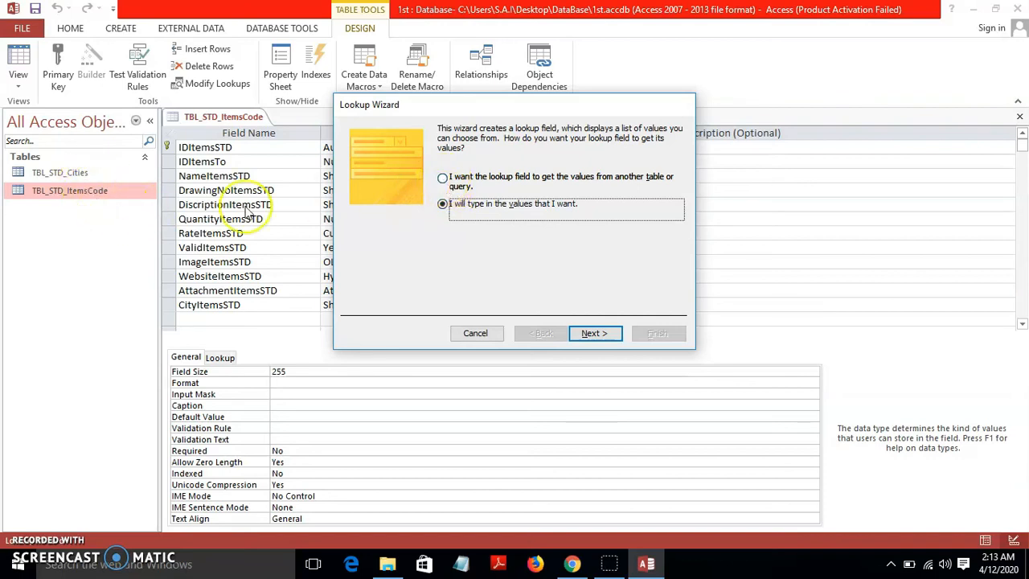
left_click(442, 178)
left_click(592, 332)
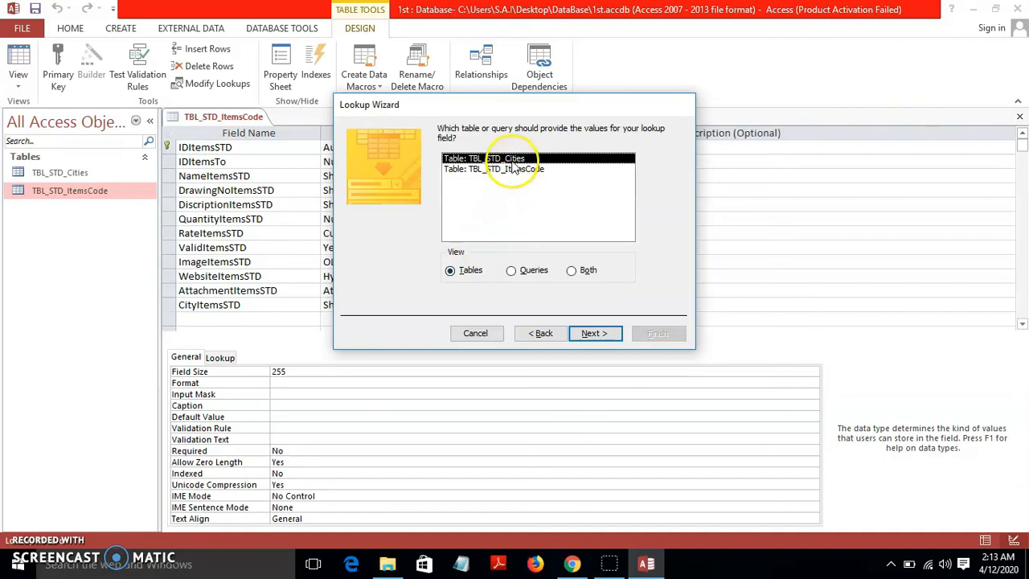
left_click(594, 333)
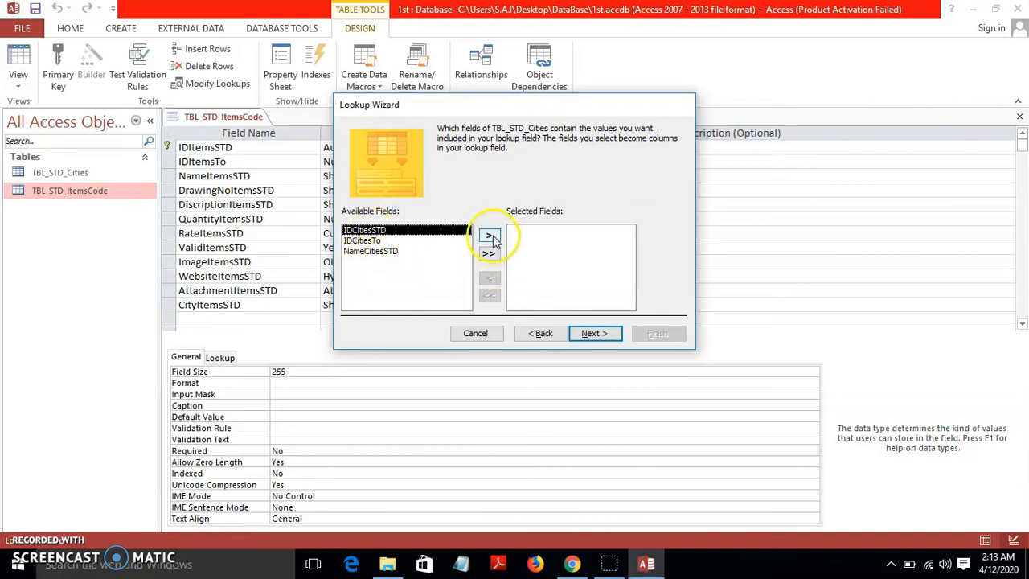
Try adding NameCitiesSTD and all remaining fields to the lookup's selected fields, and clear the whole selection.
left_click(398, 252)
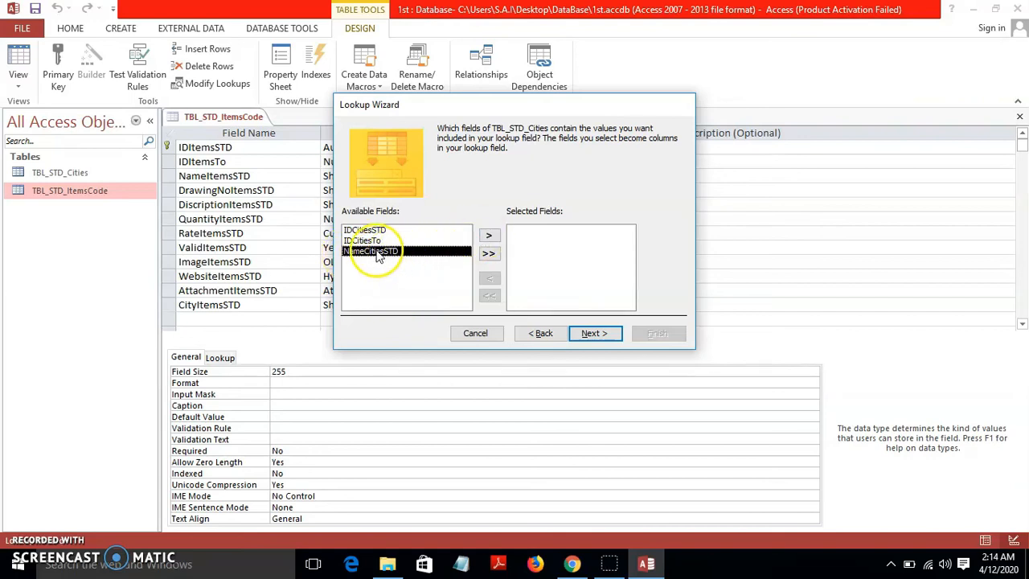
left_click(489, 236)
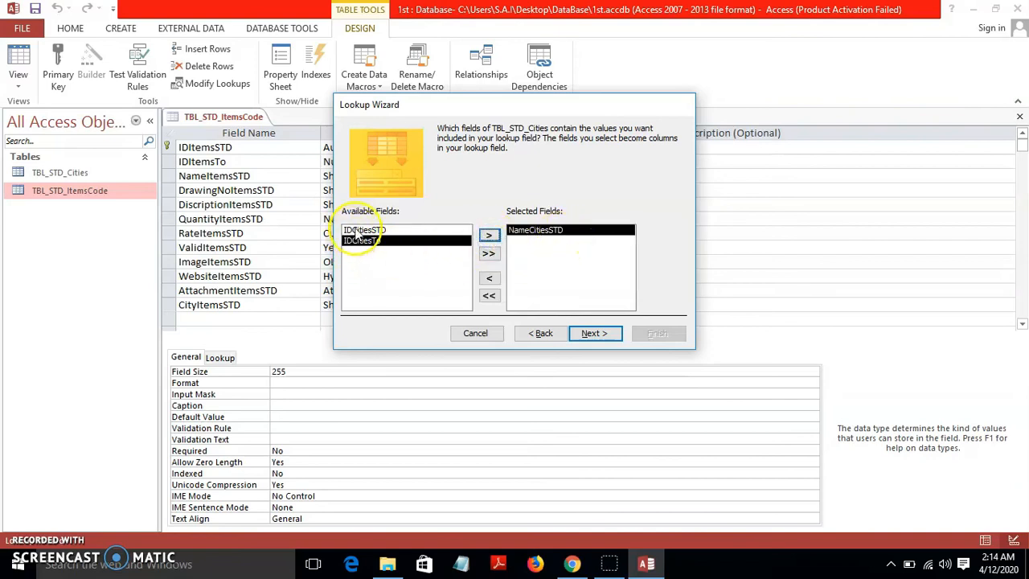
left_click(488, 253)
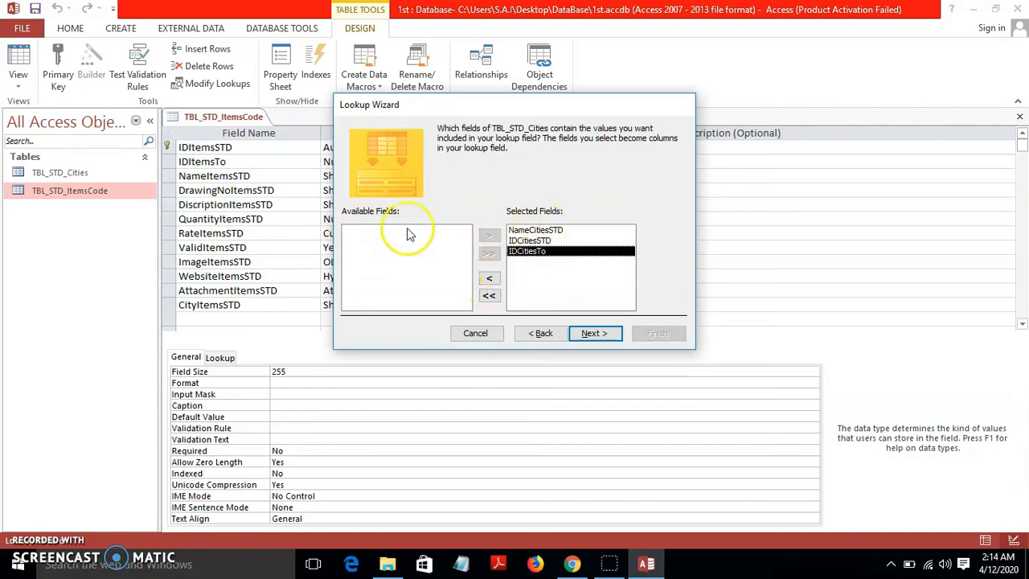
left_click(490, 298)
Include only NameCitiesSTD as the lookup column and sort the list by NameCitiesSTD in ascending order.
left_click(373, 251)
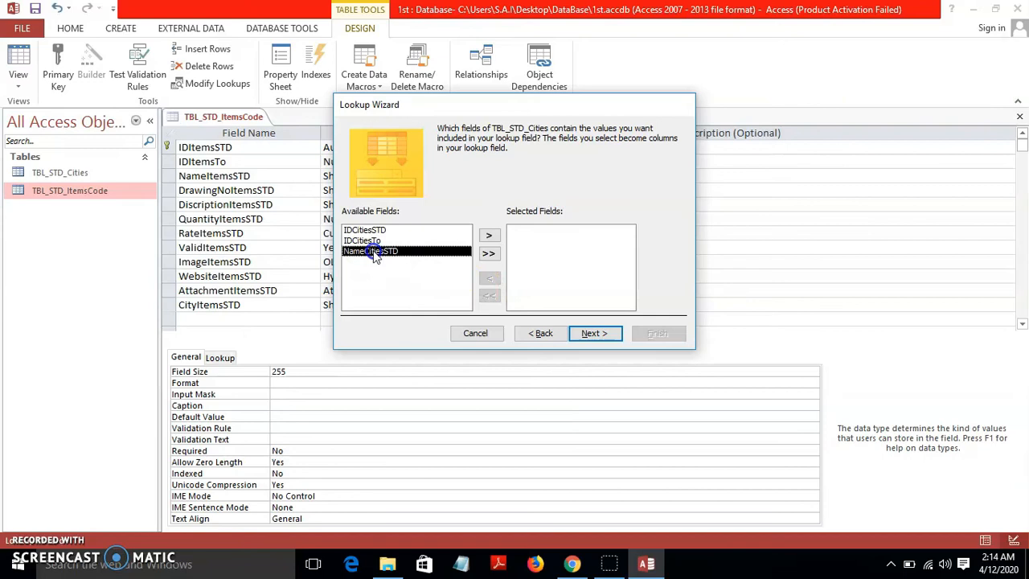
double_click(433, 253)
left_click(592, 334)
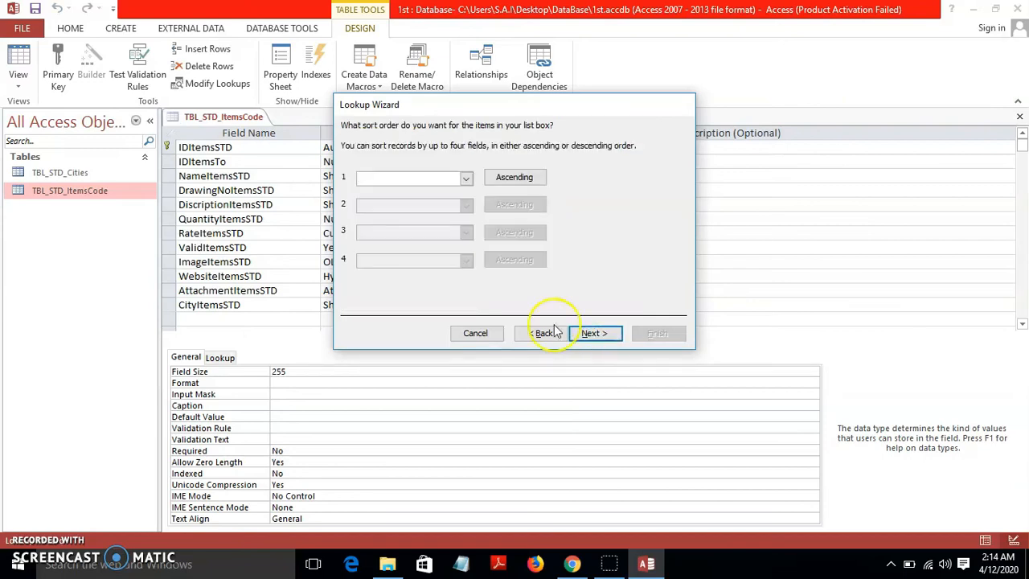
left_click(496, 181)
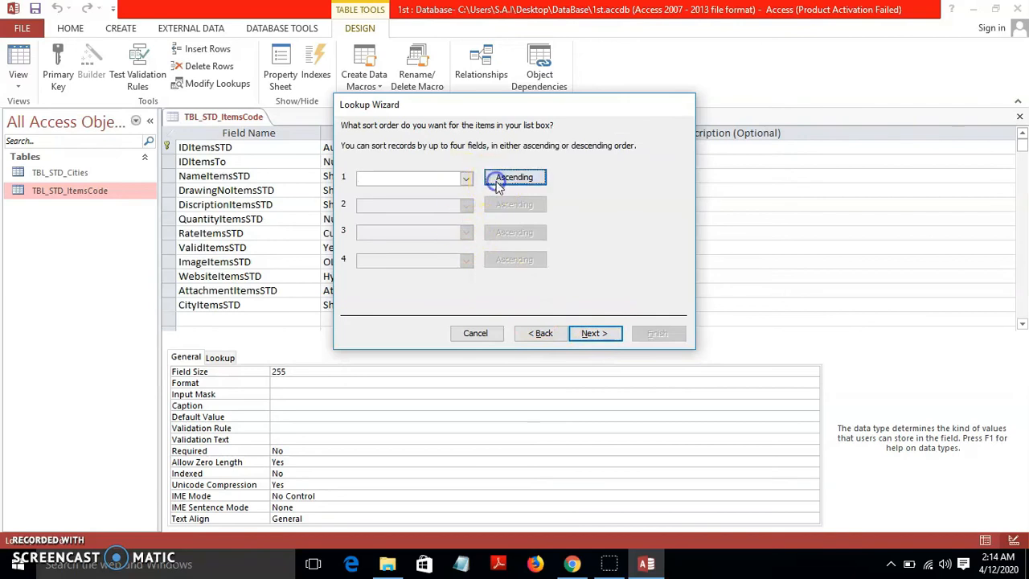
left_click(497, 181)
left_click(466, 179)
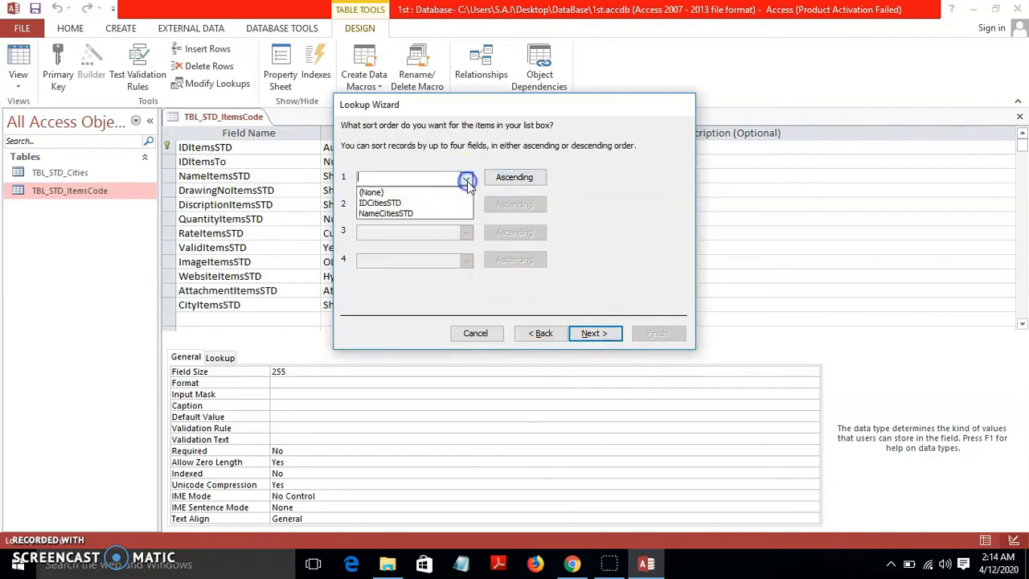
left_click(424, 213)
left_click(593, 332)
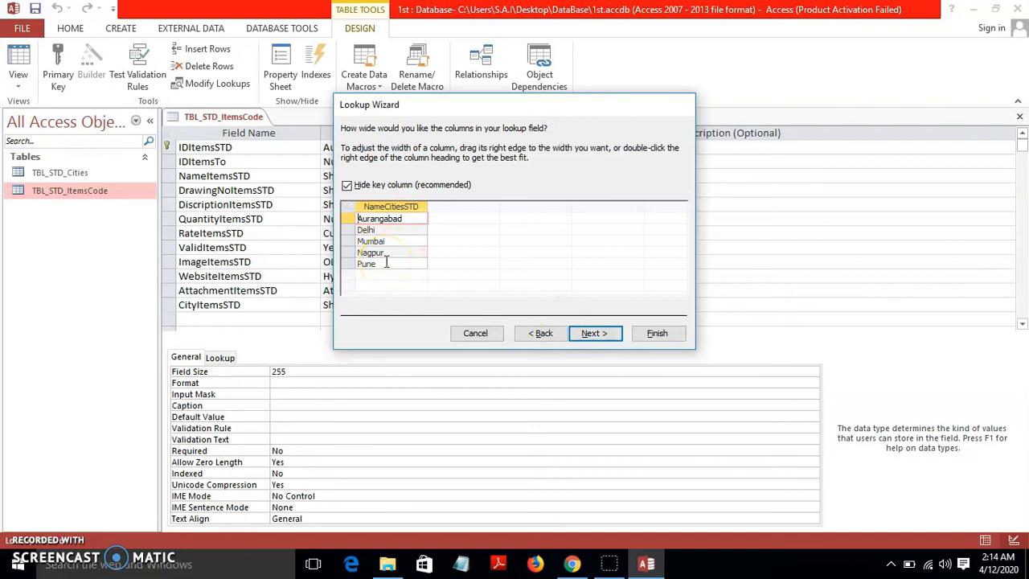
Preview the lookup's key column, keep it hidden, and widen the NameCitiesSTD column slightly.
left_click(346, 186)
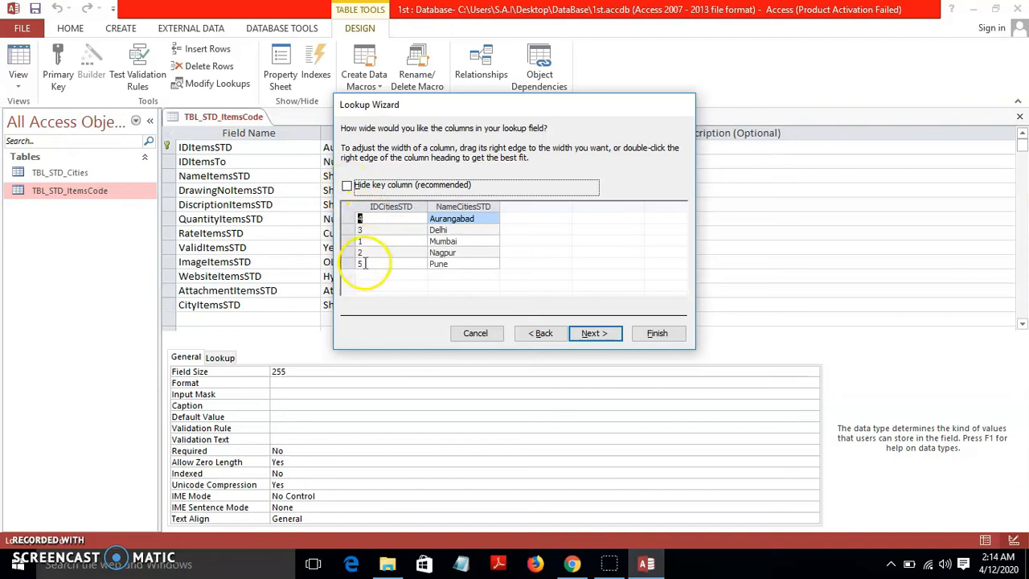
left_click(346, 186)
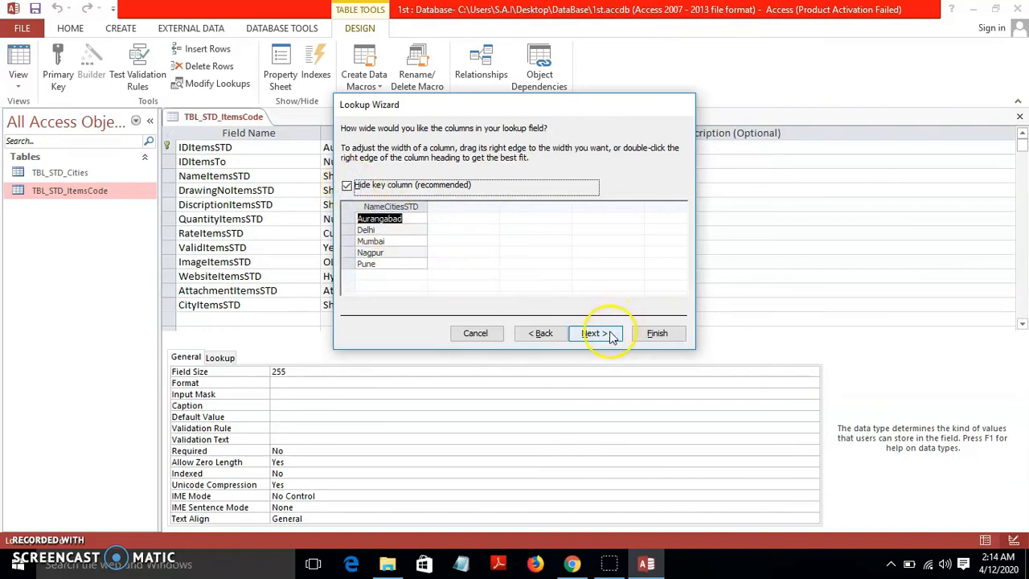
left_click_drag(427, 205, 448, 208)
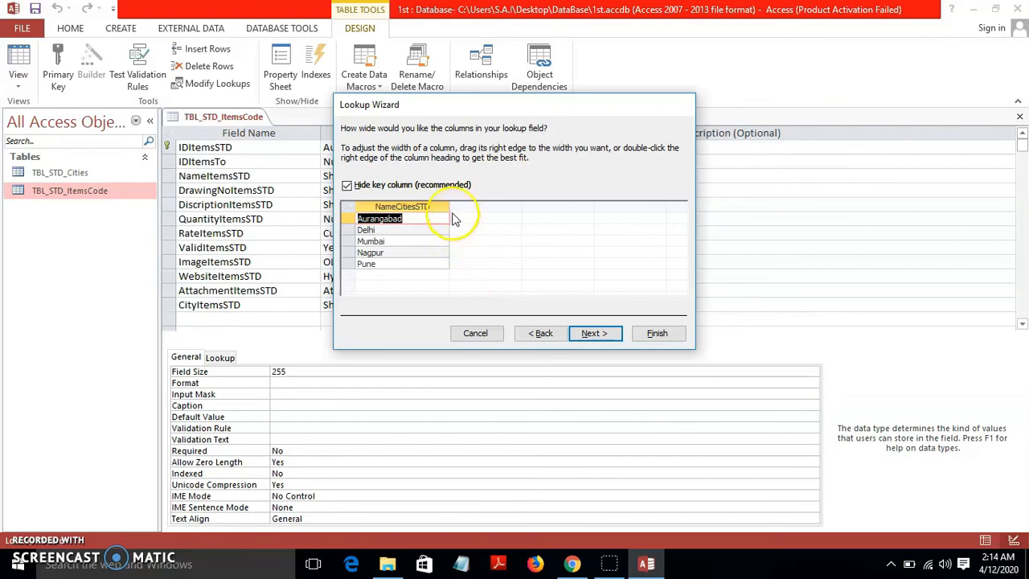
mouse_move(453, 207)
left_mouse_down()
mouse_move(482, 208)
mouse_move(439, 209)
left_mouse_up()
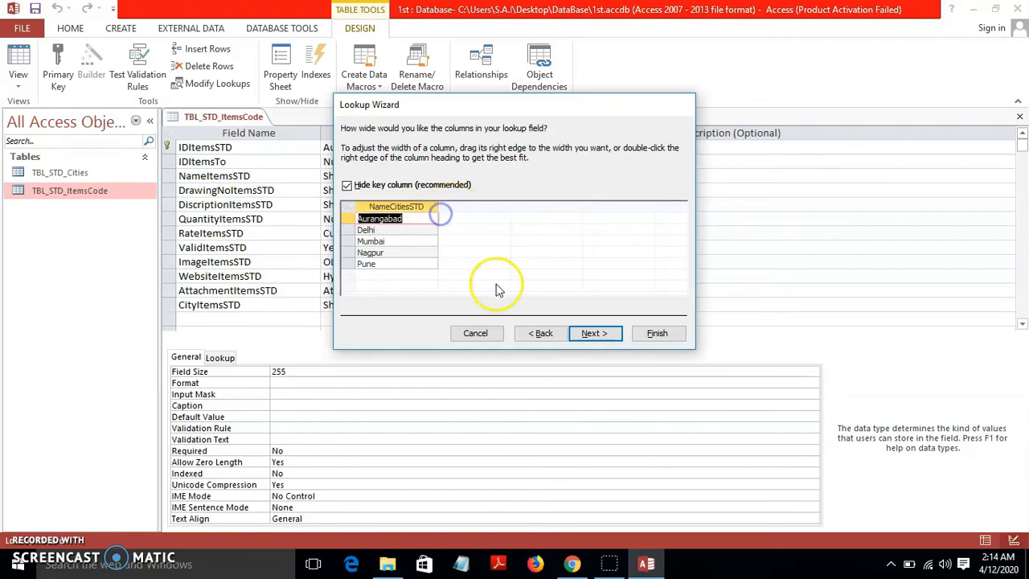
left_click(594, 334)
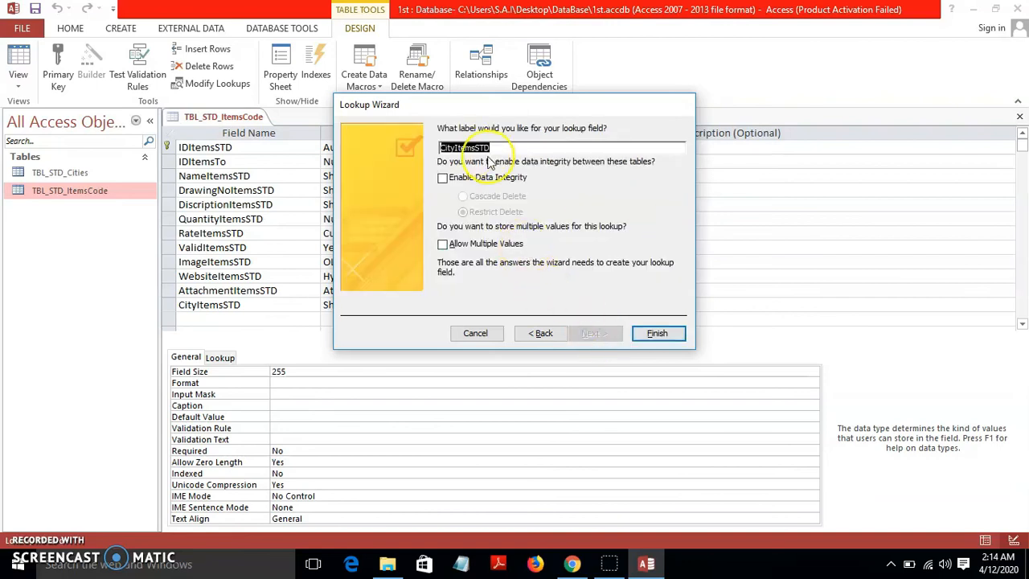
Finish the lookup with the label CityItemsSTD and save the table, accepting the field size change.
left_click(649, 343)
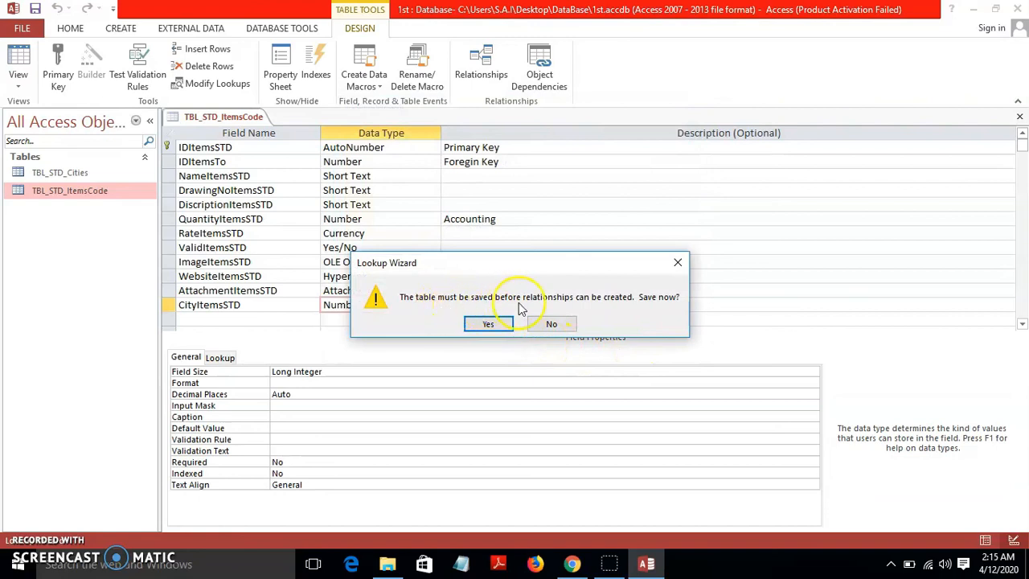
left_click(490, 324)
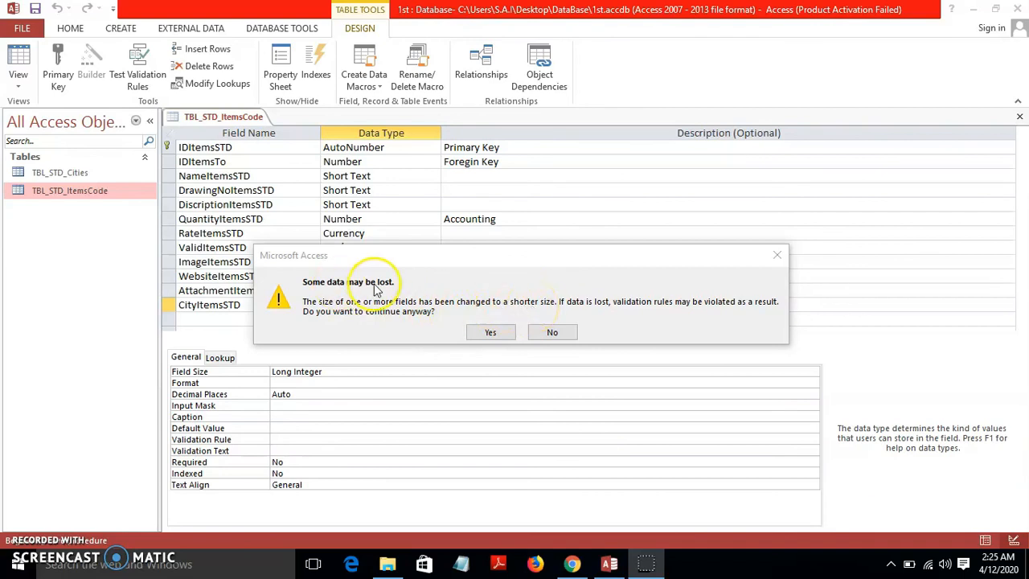
left_click(487, 332)
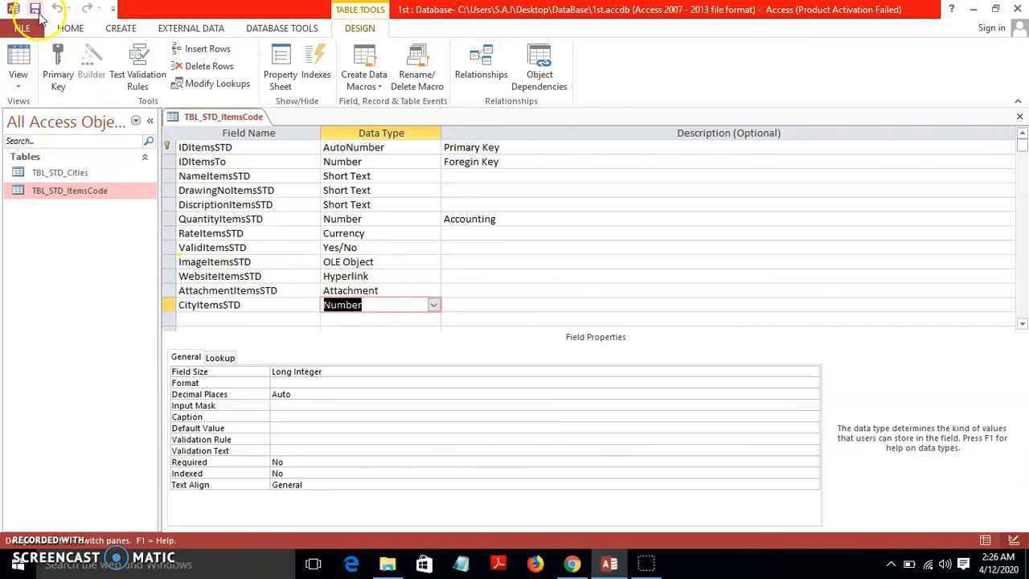
Show TBL_STD_ItemsCode in Datasheet View and inspect the city choices for CityItemsSTD in the first record.
left_click(22, 58)
left_click_drag(469, 531, 633, 527)
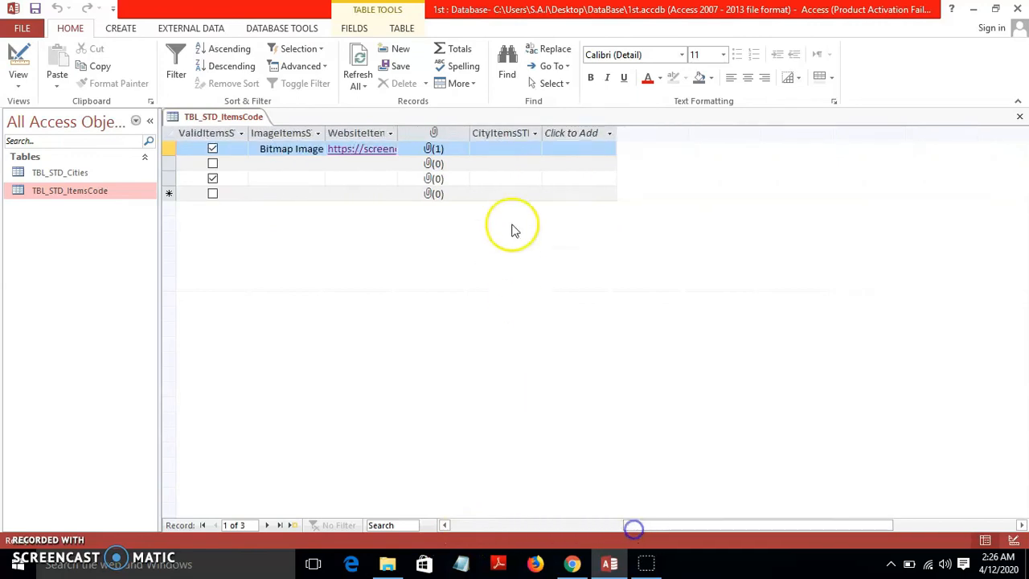
left_click(522, 149)
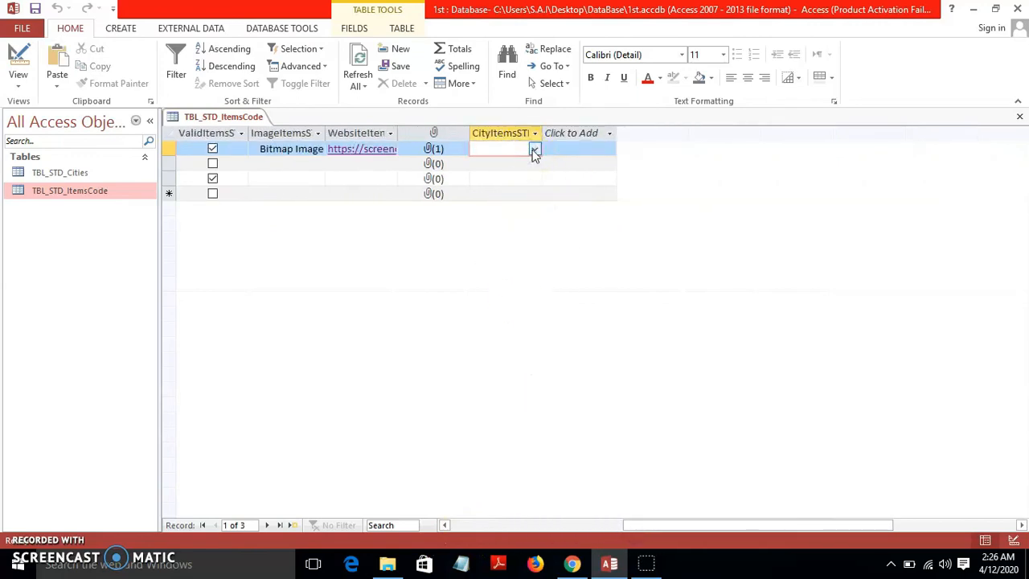
left_click(534, 150)
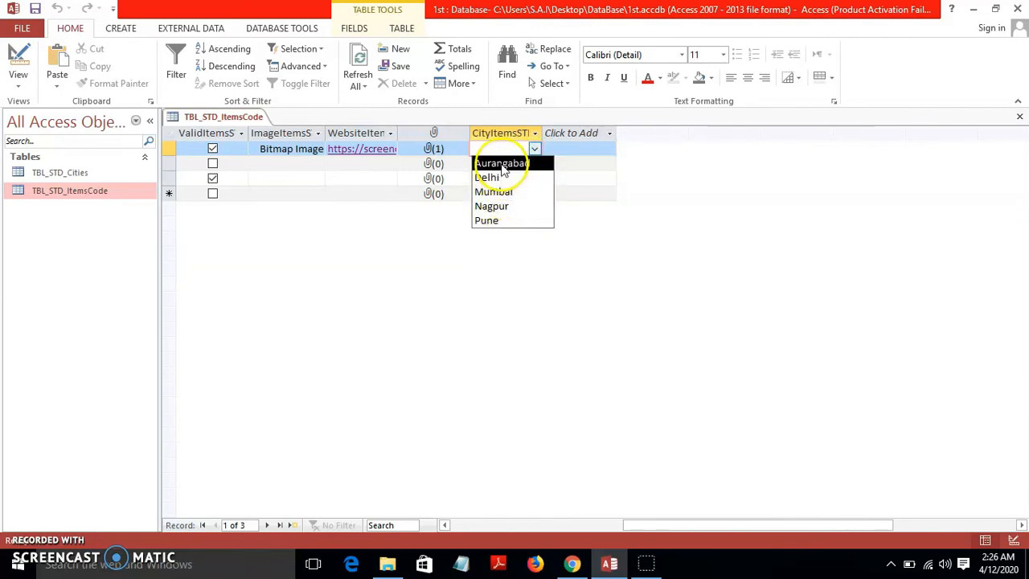
left_click(303, 299)
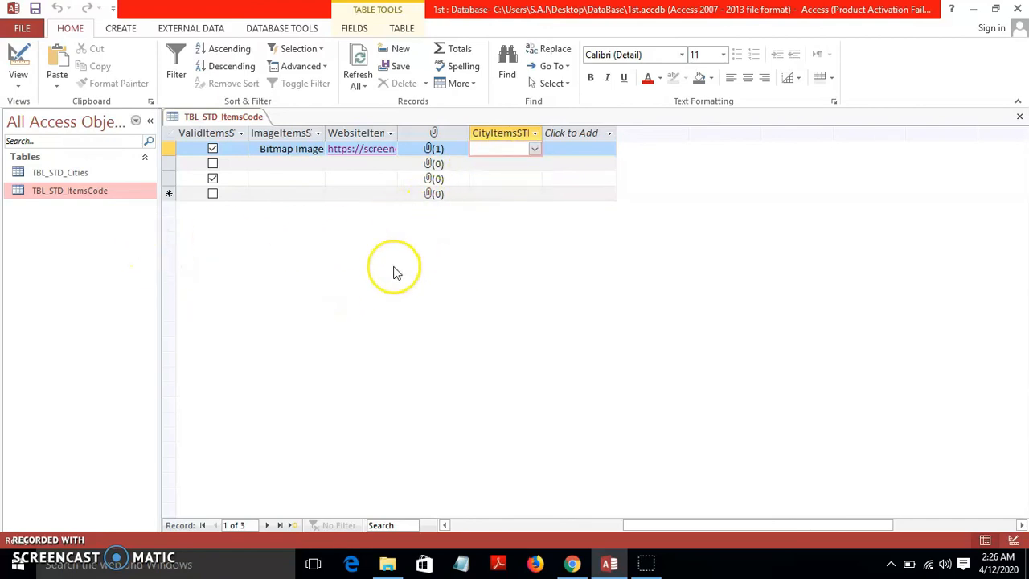
Open TBL_STD_Cities, add Hydrabad, Banglore, XYZ and 123 as further city records, and save the table.
double_click(111, 177)
left_click(356, 234)
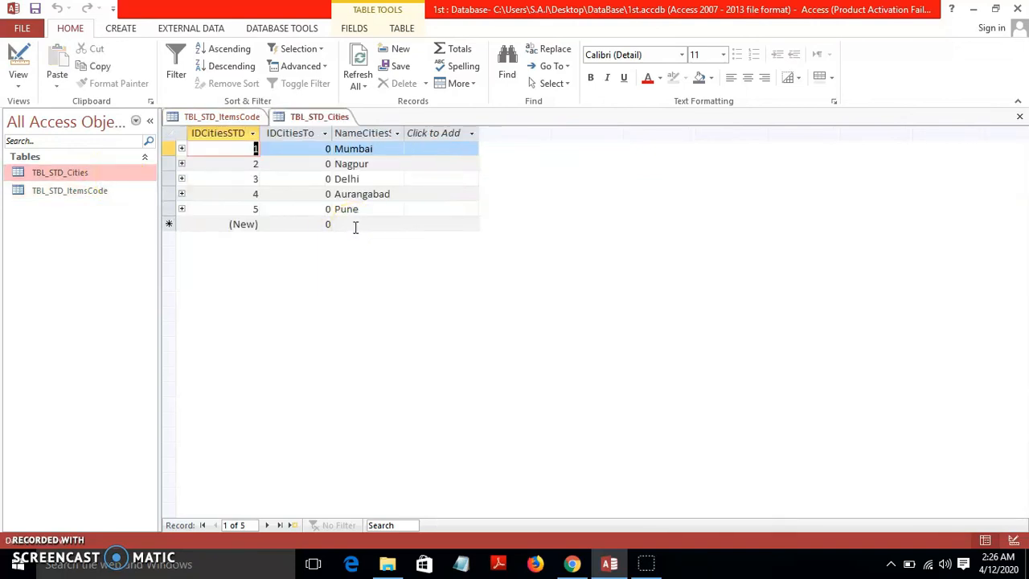
left_click(355, 225)
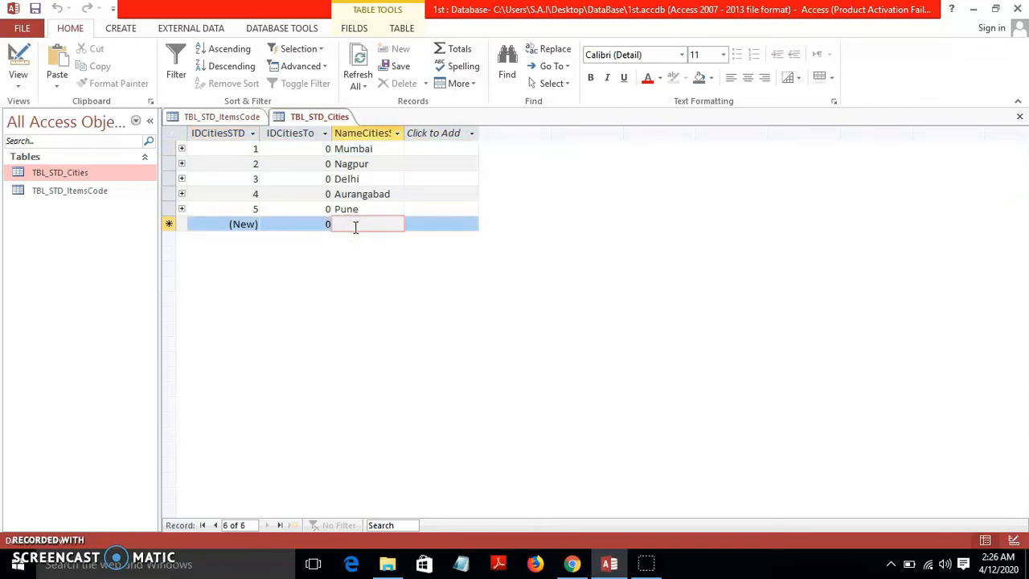
type("Hydrabad")
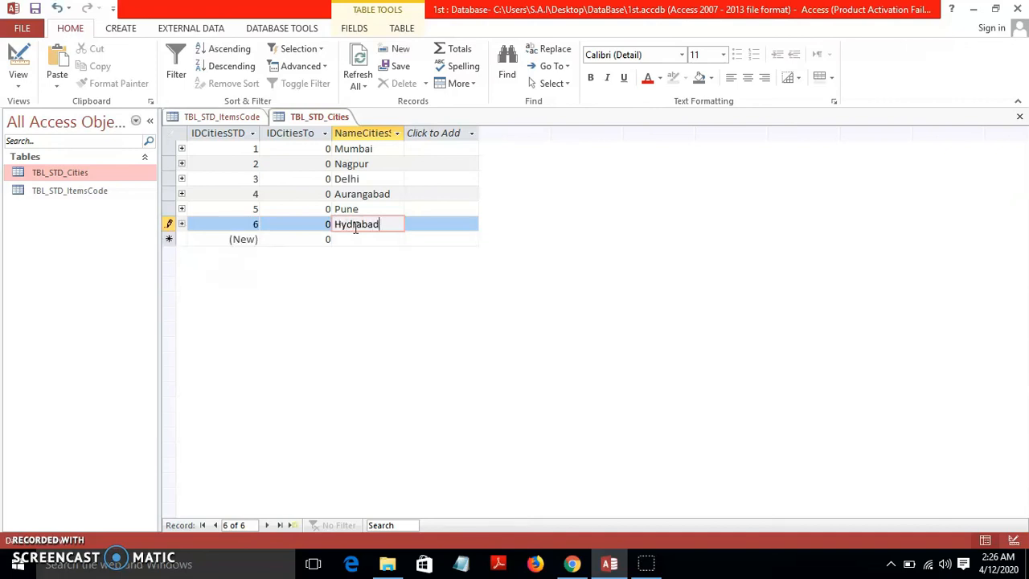
key("Down")
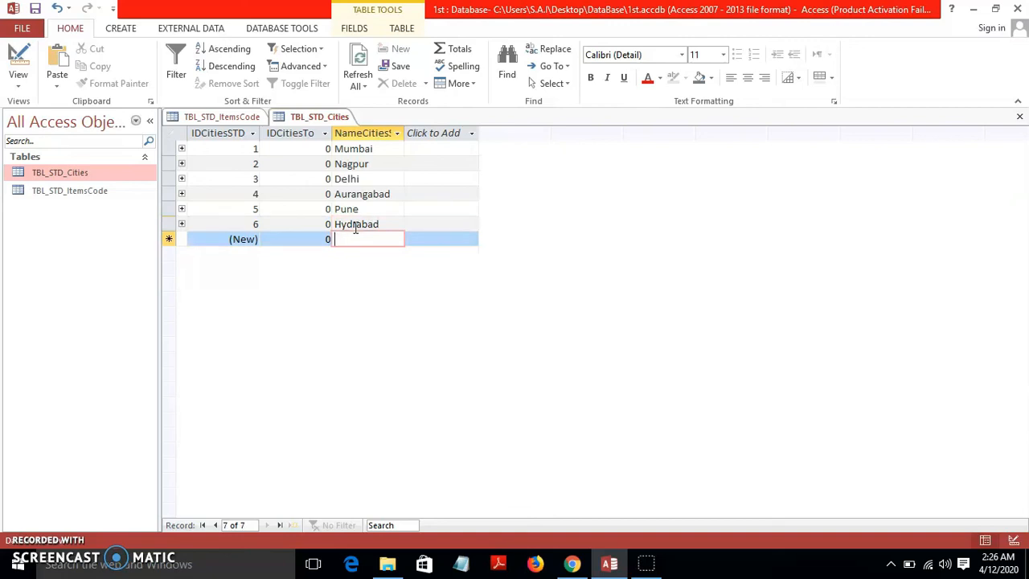
type("Banglore")
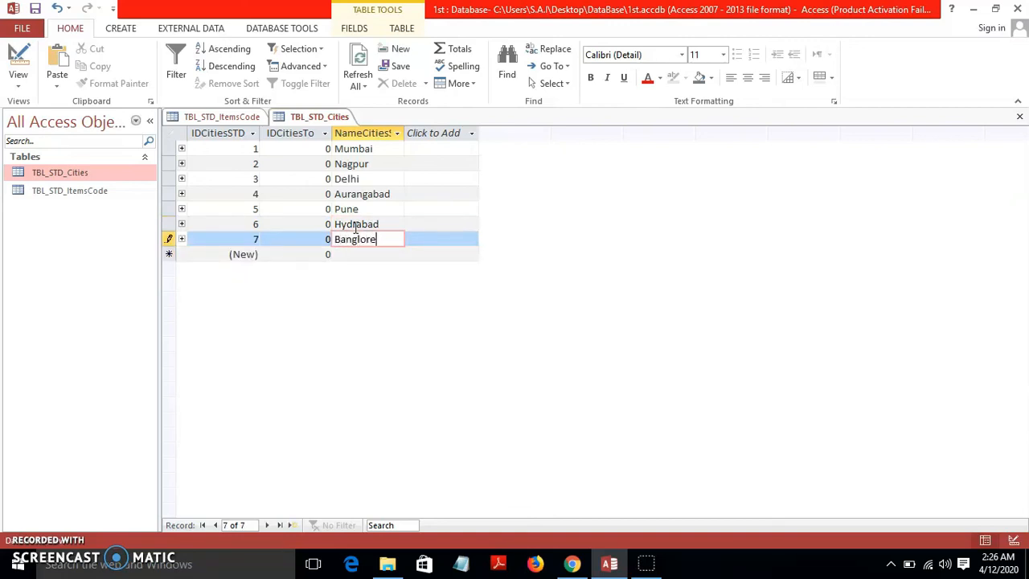
left_click(350, 254)
type("XYZ")
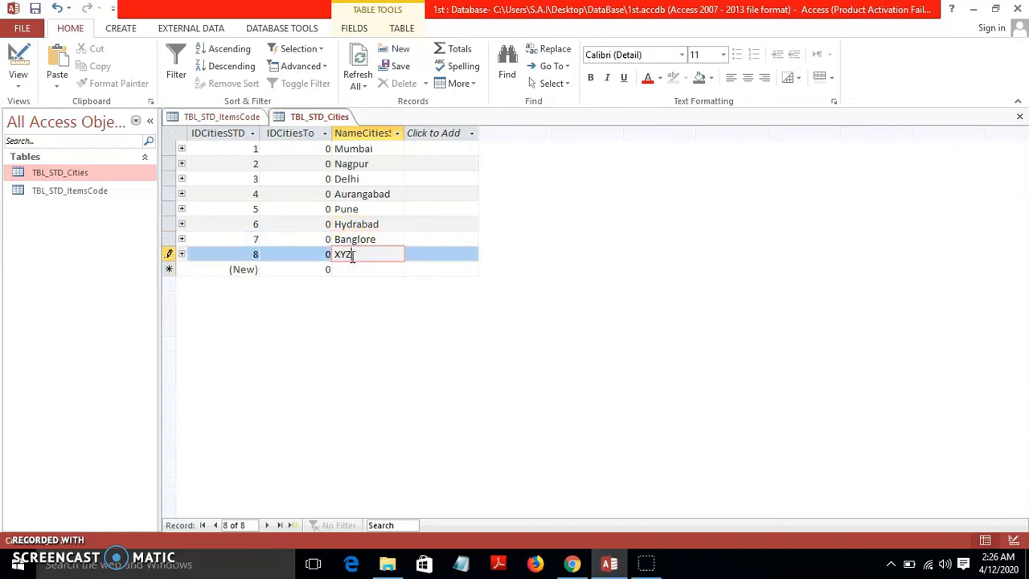
key("Down")
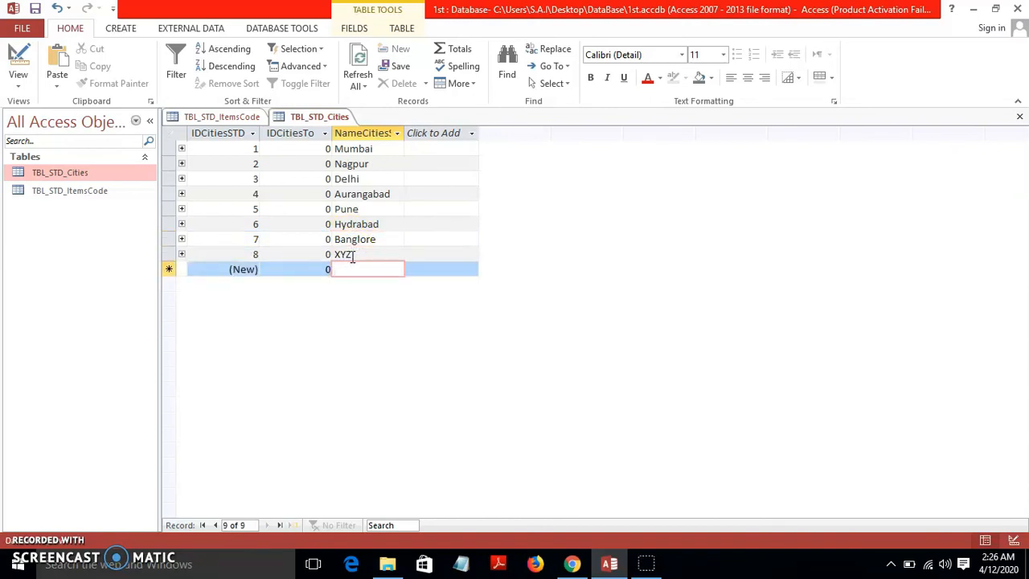
type("123")
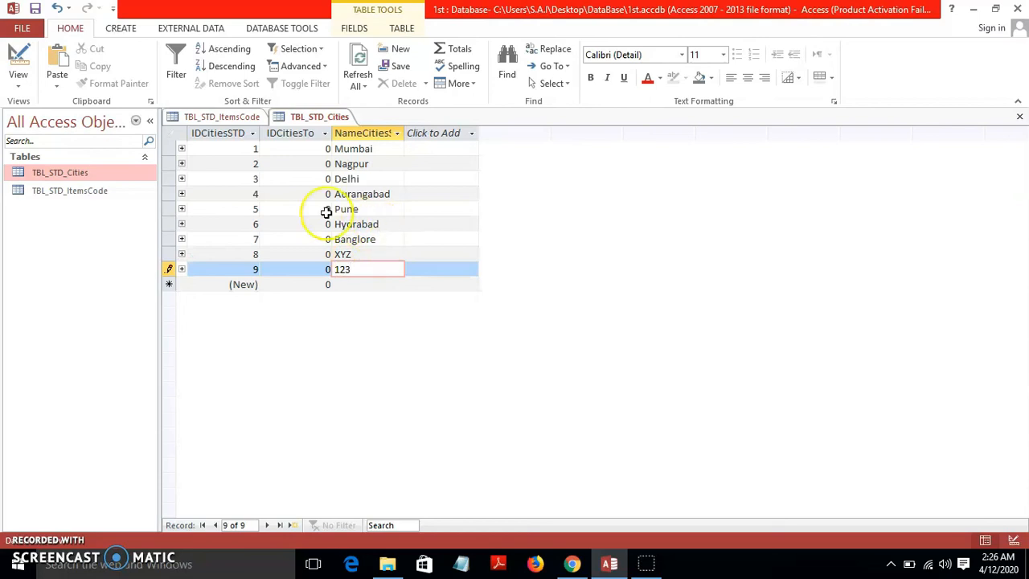
left_click(33, 9)
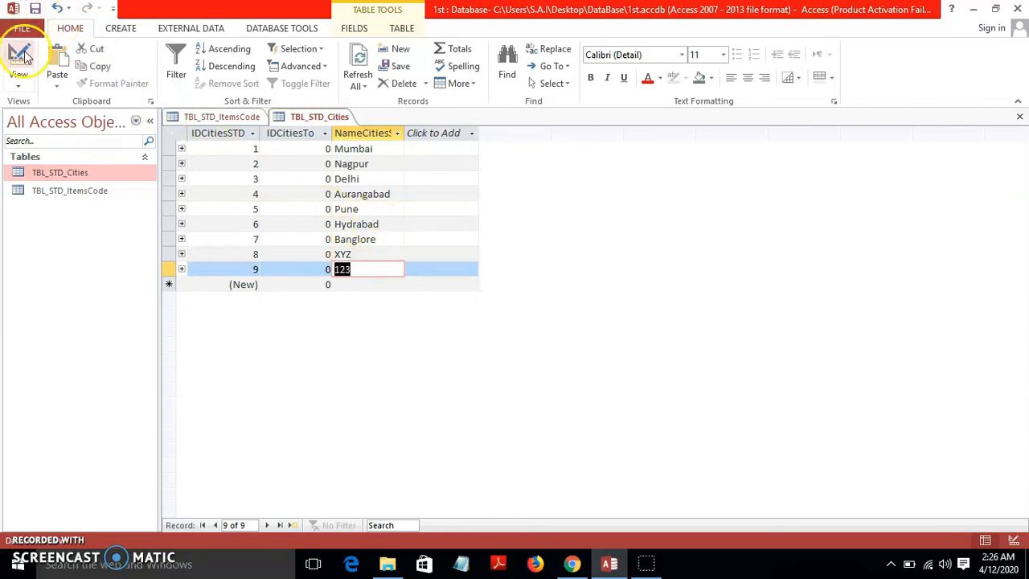
Check the first record's CityItemsSTD choices in TBL_STD_ItemsCode, closing and reopening the table to refresh the city list.
left_click(219, 119)
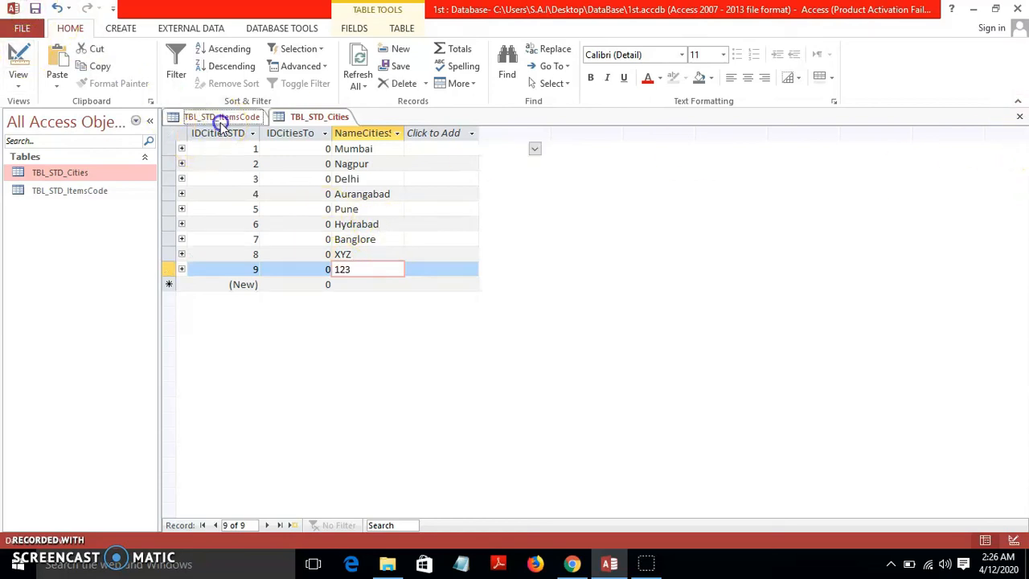
left_click(535, 151)
left_click(534, 149)
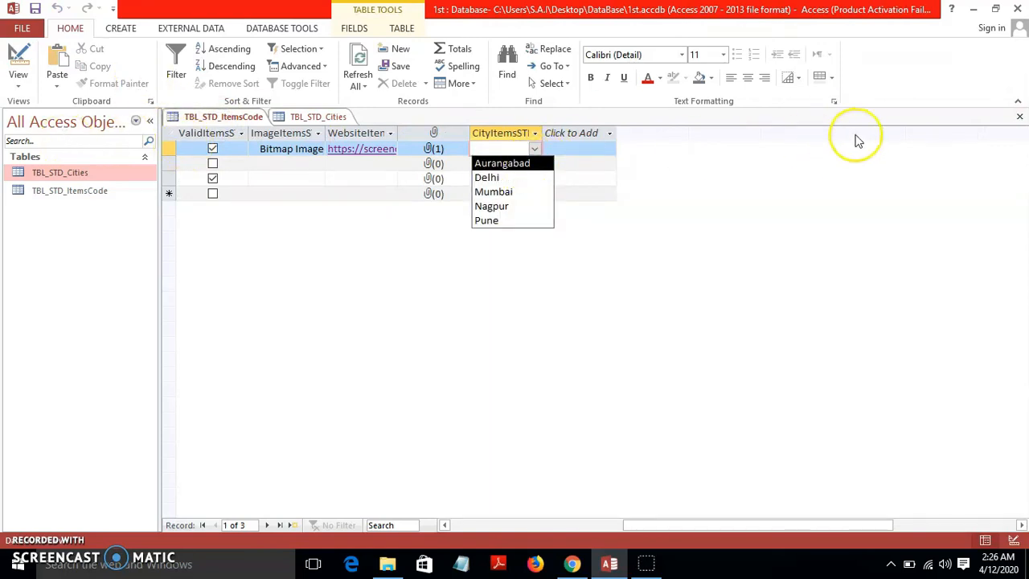
left_click(1019, 117)
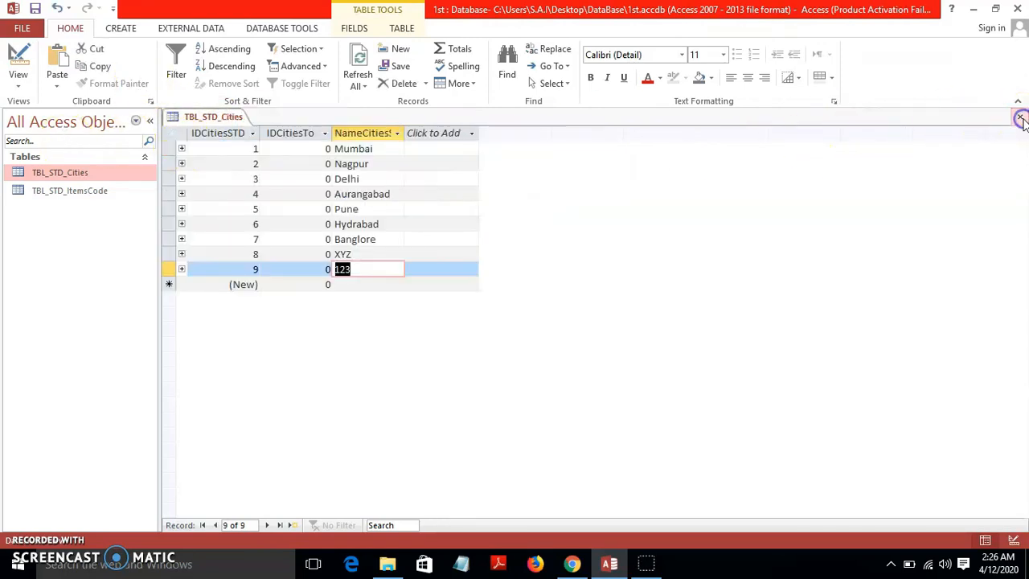
double_click(82, 192)
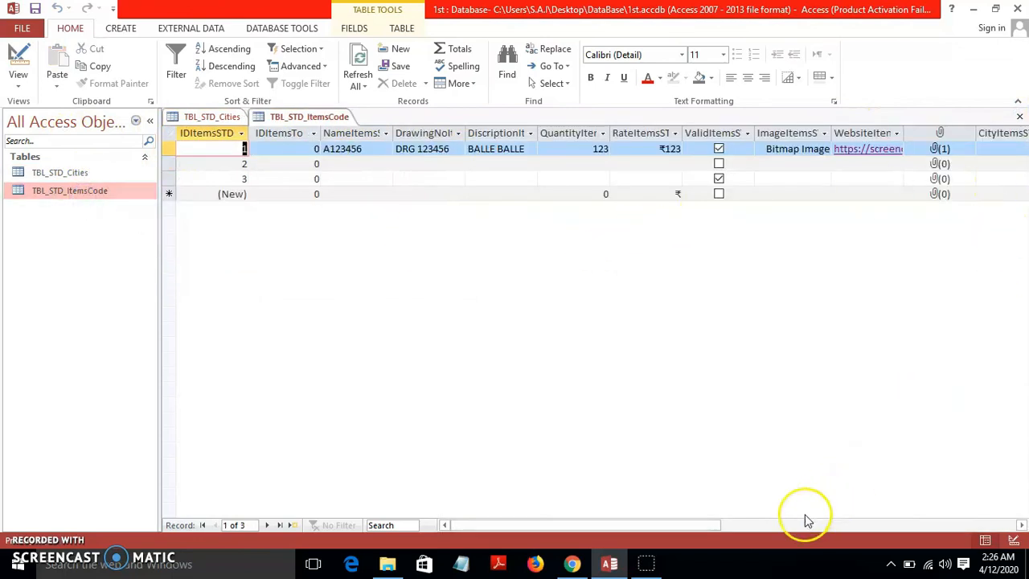
left_click_drag(689, 525, 788, 523)
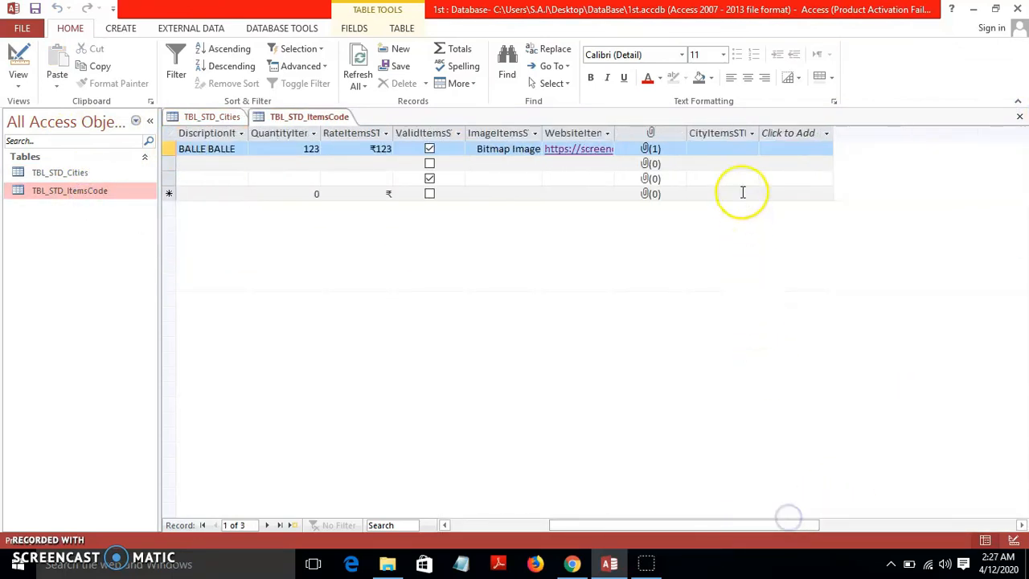
left_click(739, 151)
left_click(750, 149)
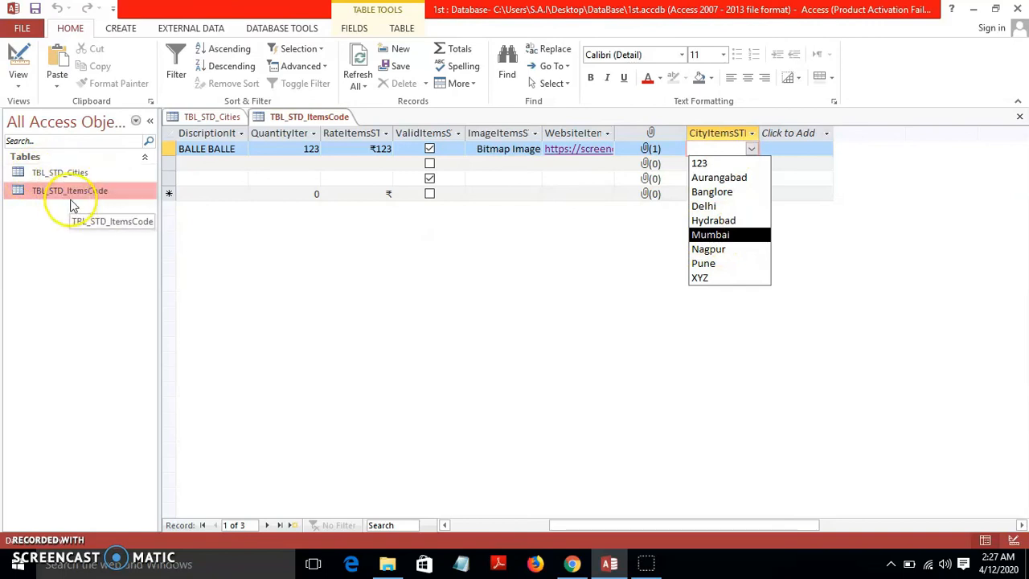
Close both tables, reopen TBL_STD_ItemsCode in Design View, and enter "Look up" as the description of CityItemsSTD.
left_click(1016, 120)
left_click(1019, 121)
double_click(81, 190)
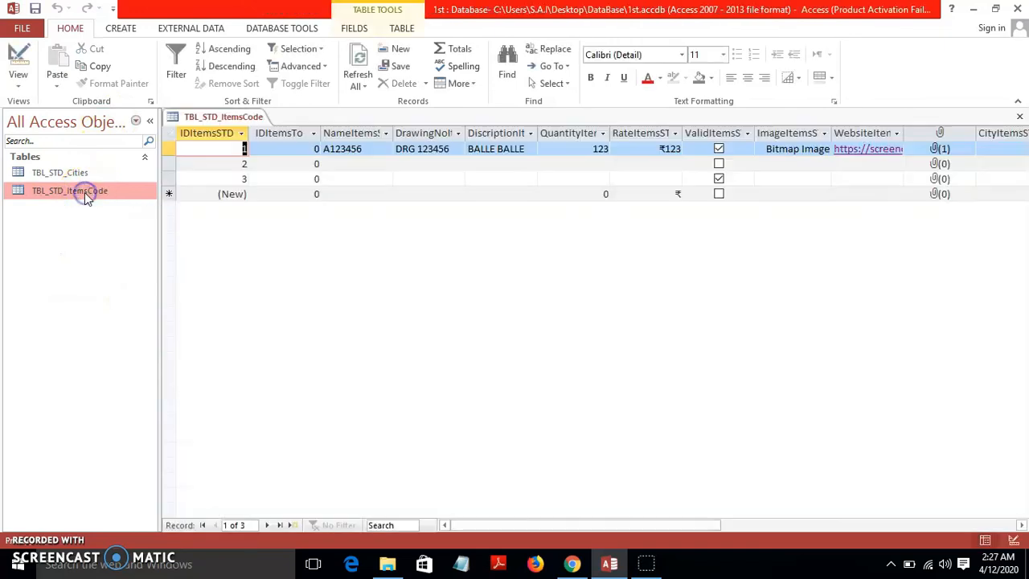
left_click(18, 58)
left_click(500, 309)
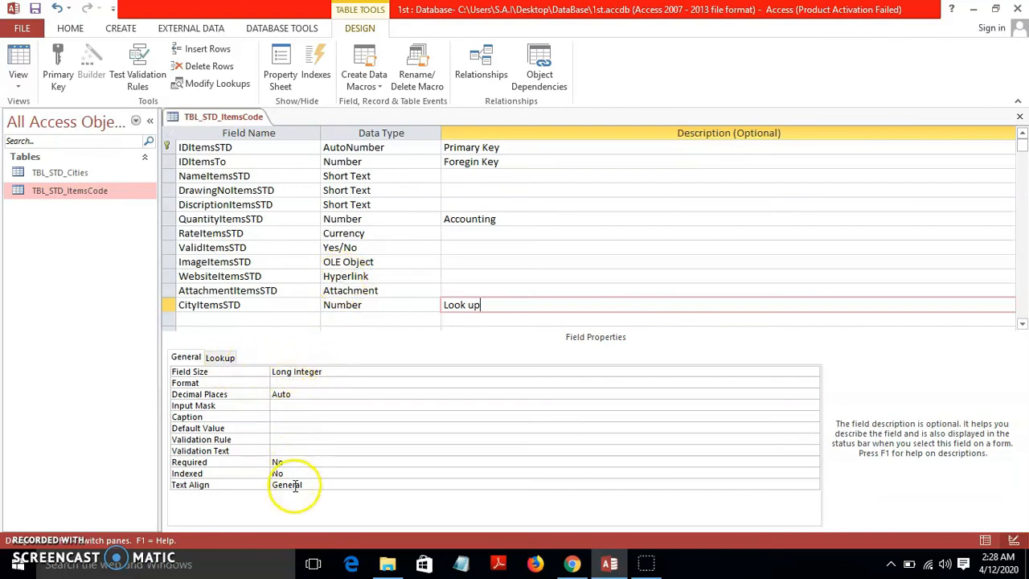
Review the General and Lookup field properties of CityItemsSTD and RateItemsSTD.
left_click(219, 357)
left_click(195, 361)
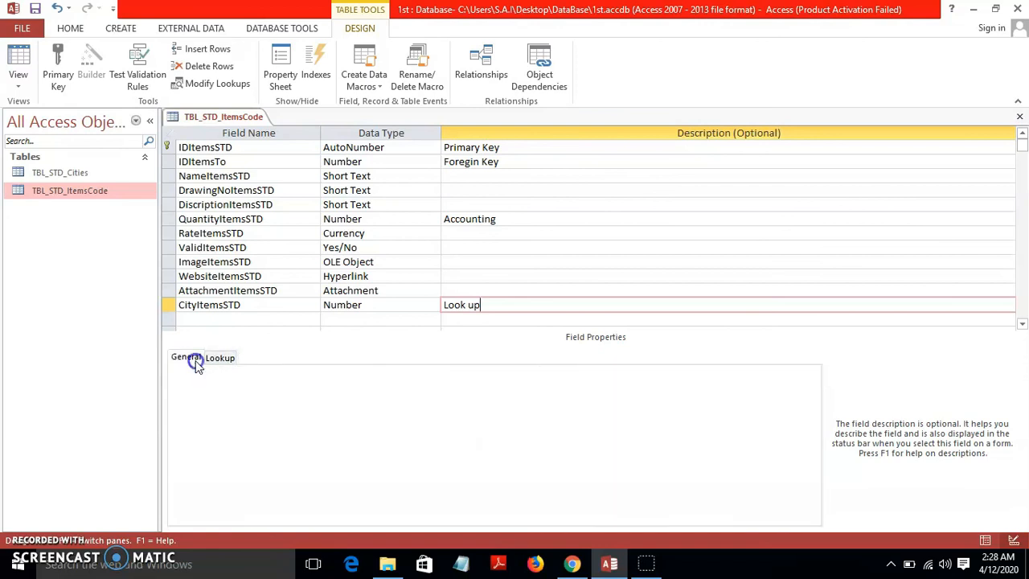
left_click(341, 234)
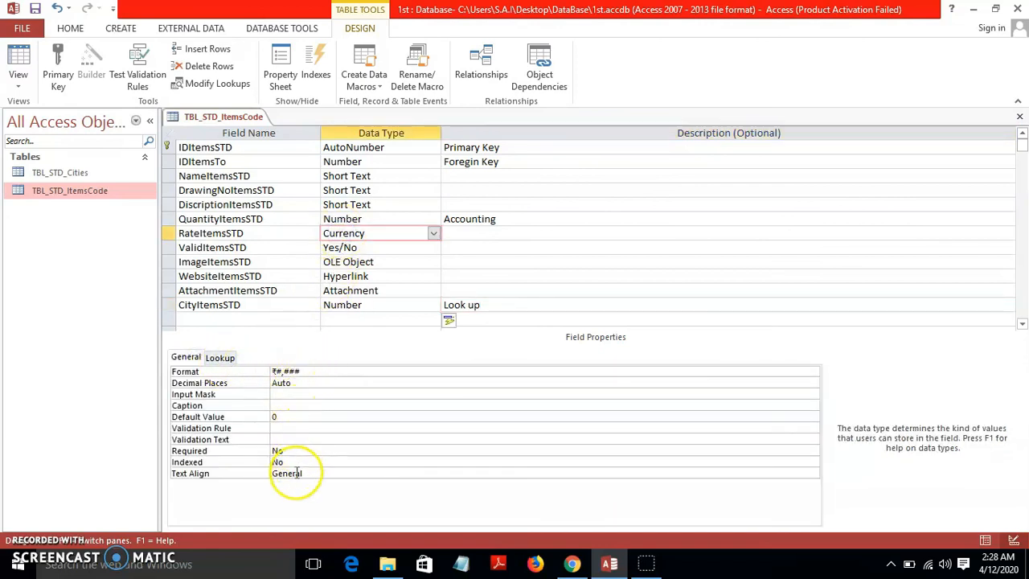
left_click(227, 358)
left_click(188, 360)
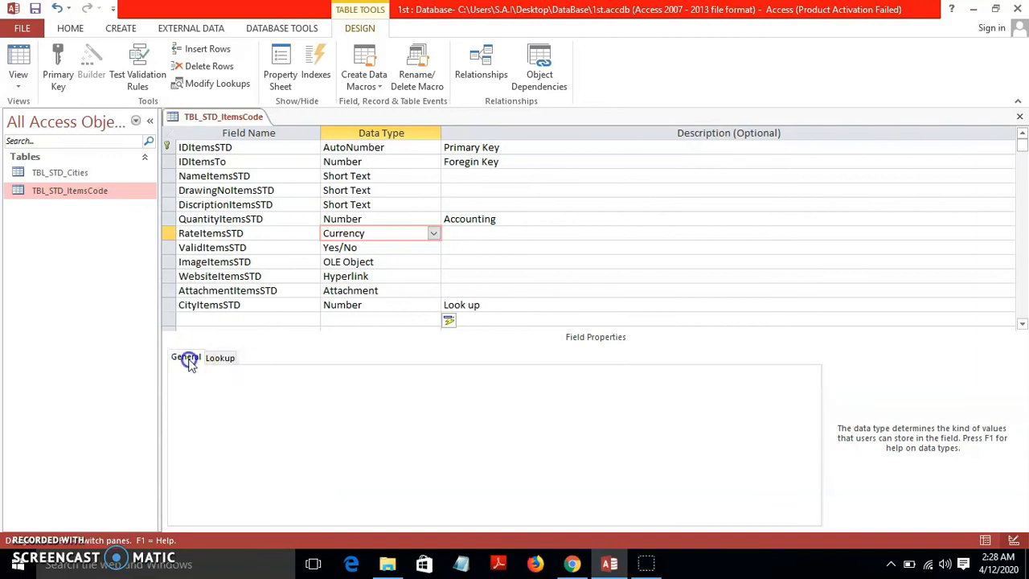